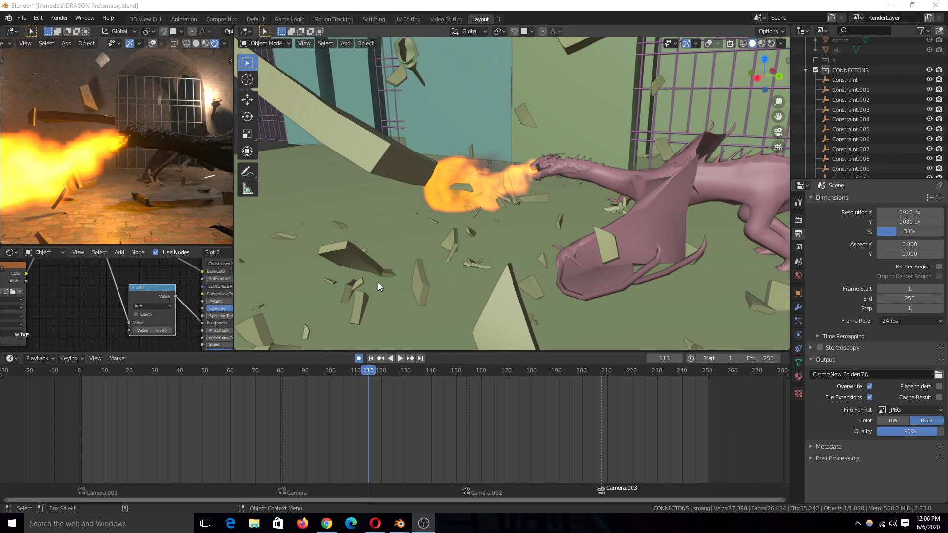
- View the two rendered animation previews from New Folder(4) and New Folder(7), and return to the smaug.blend scene
{"action": "mouse_move", "coordinate": [399, 527]}
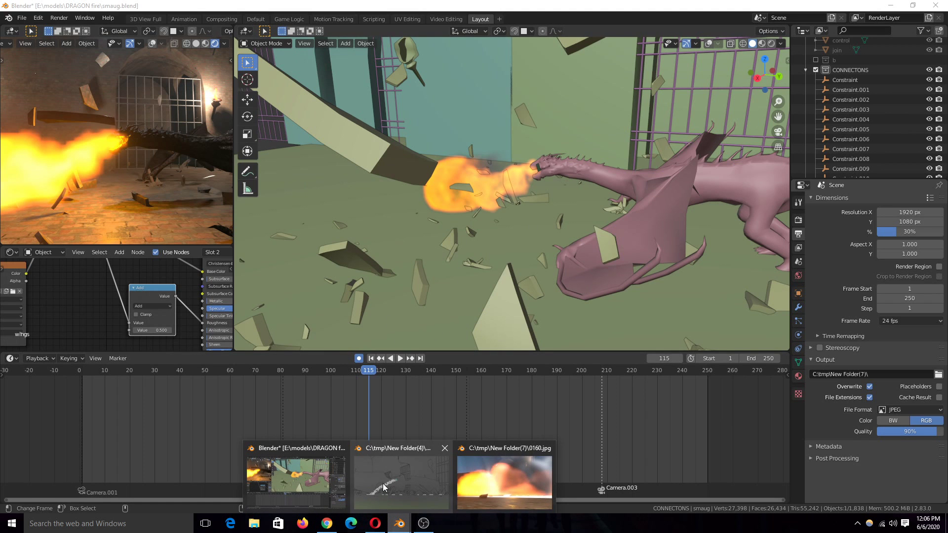
{"action": "left_click", "coordinate": [484, 493]}
{"action": "left_click", "coordinate": [418, 481]}
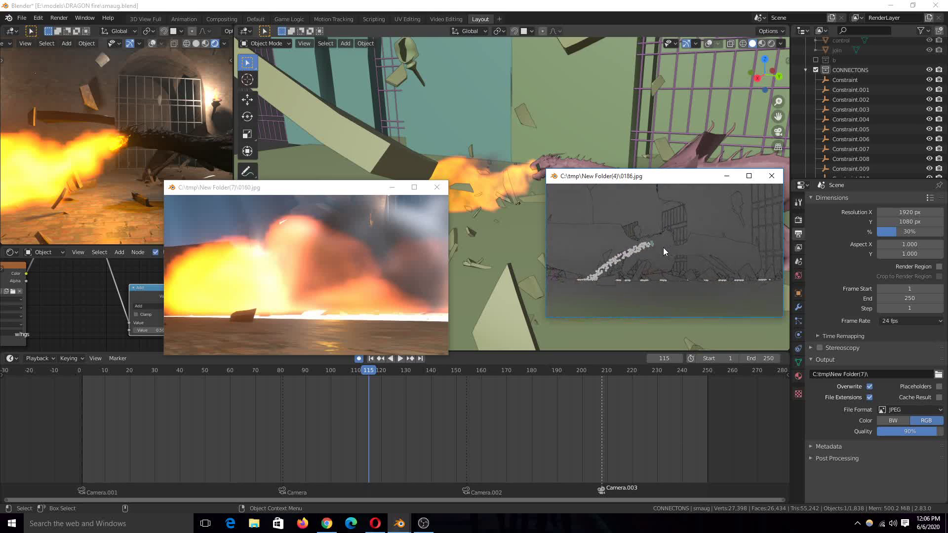
{"action": "left_click", "coordinate": [337, 256]}
{"action": "left_click_drag", "start_coordinate": [336, 255], "coordinate": [129, 266]}
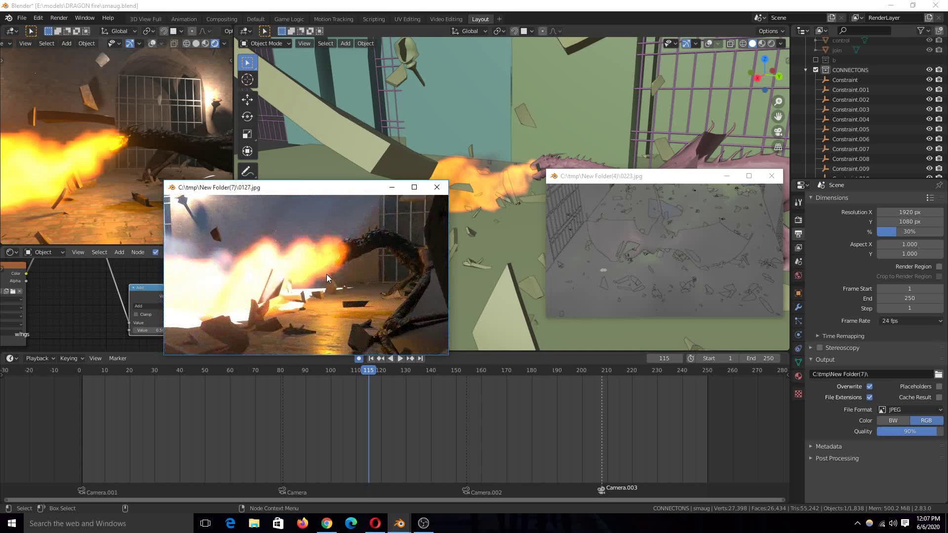
{"action": "left_click", "coordinate": [388, 4]}
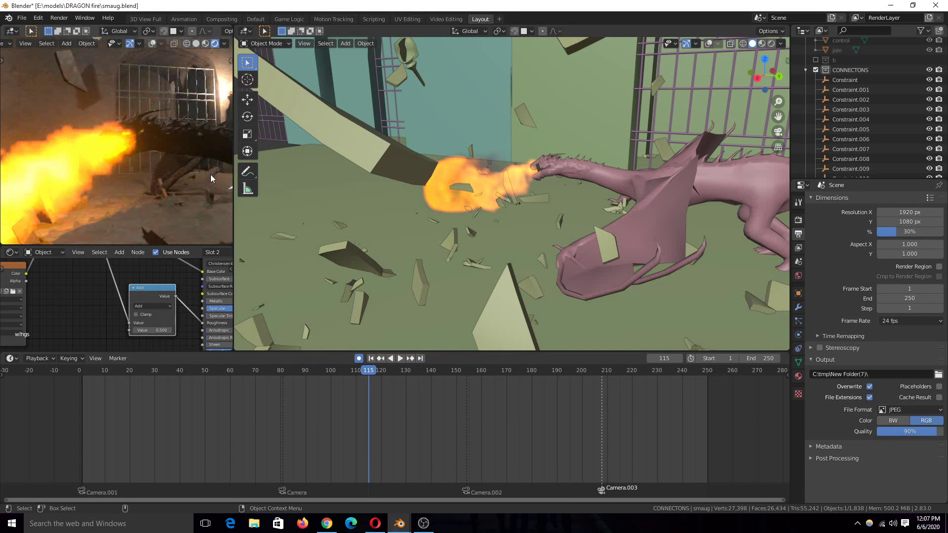
- Examine the dragon's head, fire and surroundings from several sides, using material preview shading in the main viewport
{"action": "left_click", "coordinate": [598, 177]}
{"action": "key", "text": "a"}
{"action": "middle_click_drag", "start_coordinate": [524, 200], "coordinate": [556, 201]}
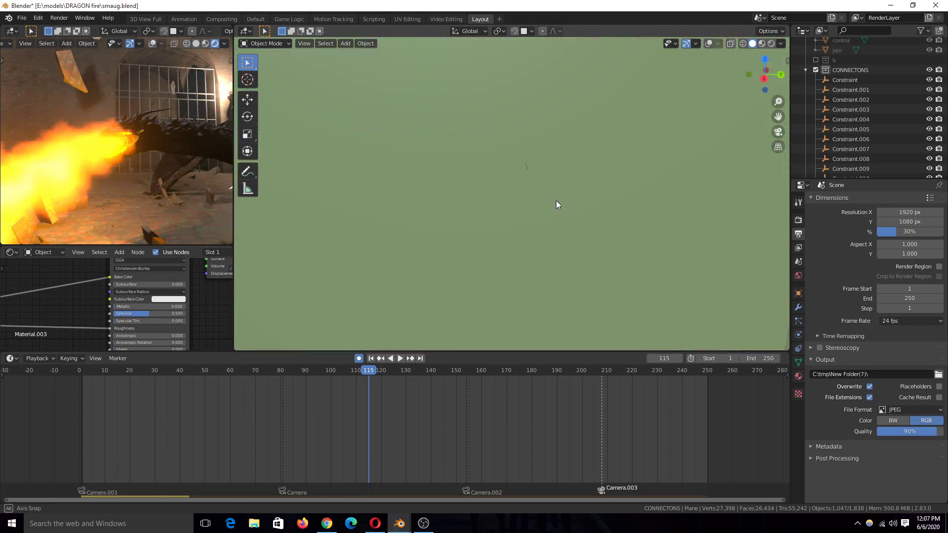
{"action": "middle_click_drag", "start_coordinate": [484, 275], "coordinate": [496, 266]}
{"action": "scroll", "coordinate": [496, 266], "scroll_direction": "up", "scroll_amount": 5}
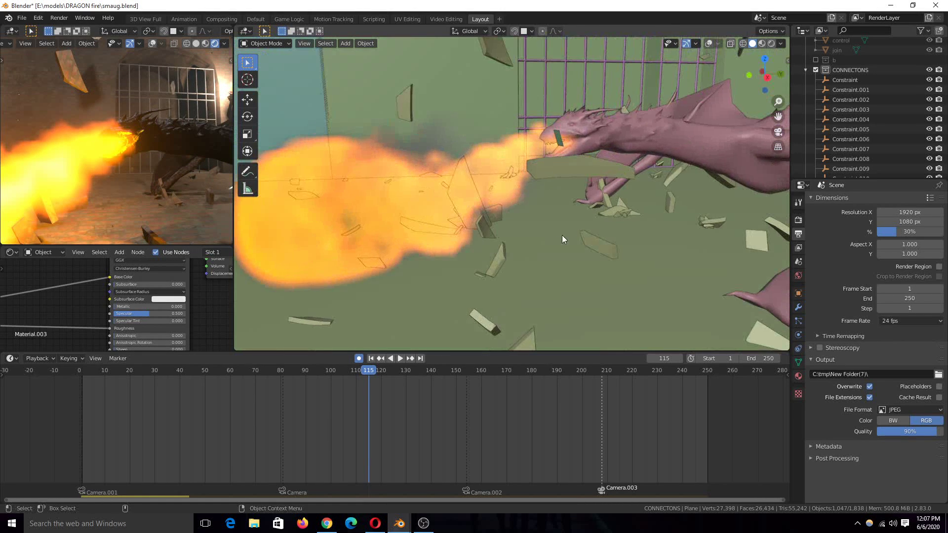
{"action": "middle_click_drag", "start_coordinate": [562, 235], "coordinate": [786, 69], "text": "shift"}
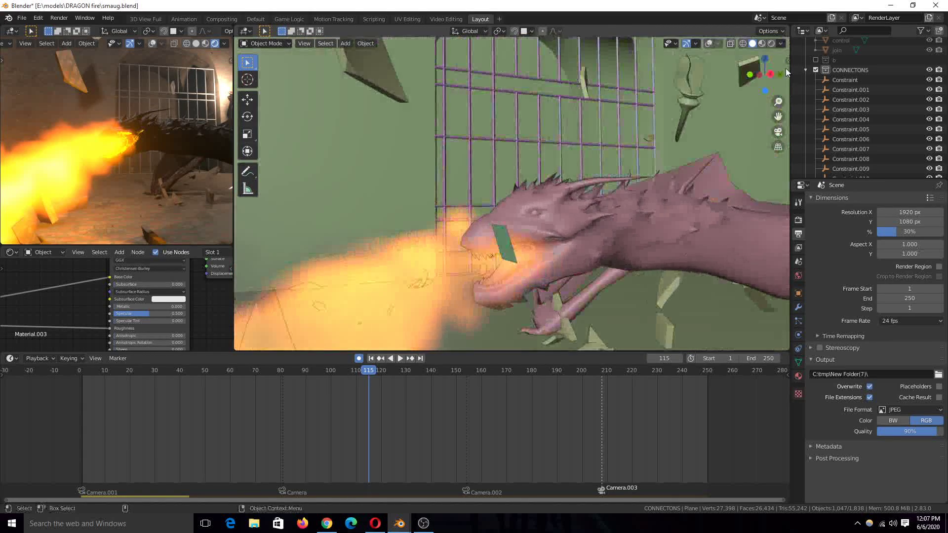
{"action": "left_click", "coordinate": [761, 43]}
{"action": "mouse_move", "coordinate": [662, 189]}
{"action": "middle_mouse_down"}
{"action": "mouse_move", "coordinate": [647, 210]}
{"action": "mouse_move", "coordinate": [626, 217]}
{"action": "mouse_move", "coordinate": [639, 226]}
{"action": "mouse_move", "coordinate": [750, 229]}
{"action": "mouse_move", "coordinate": [232, 191]}
{"action": "middle_mouse_up"}
{"action": "middle_click_drag", "start_coordinate": [327, 221], "coordinate": [421, 231]}
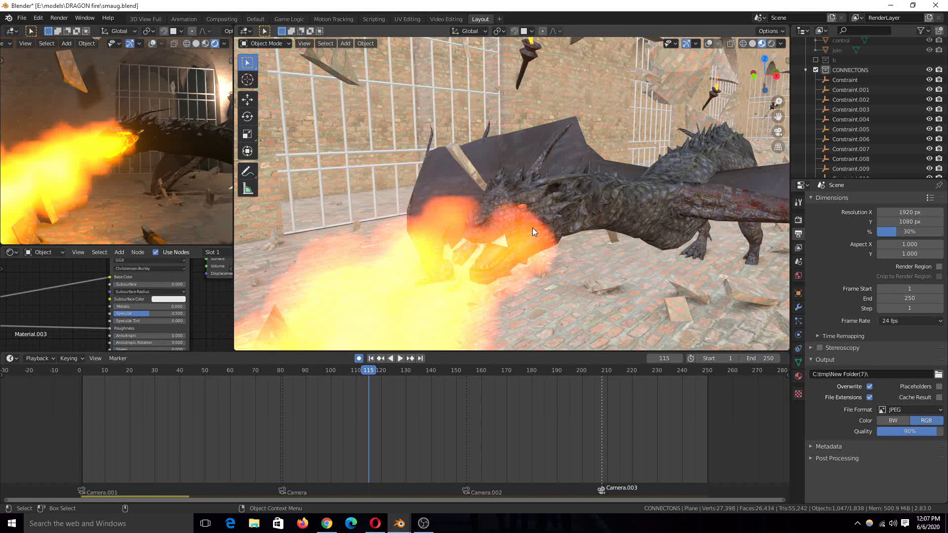
{"action": "middle_click_drag", "start_coordinate": [533, 227], "coordinate": [491, 233]}
{"action": "scroll", "coordinate": [503, 228], "scroll_direction": "up", "scroll_amount": 3}
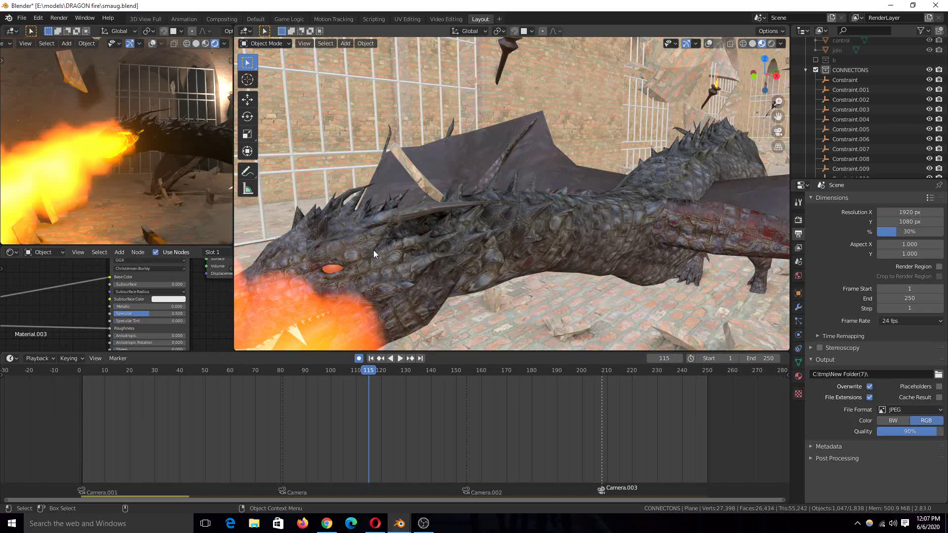
{"action": "scroll", "coordinate": [550, 242], "scroll_direction": "down", "scroll_amount": 4}
{"action": "middle_click_drag", "start_coordinate": [550, 242], "coordinate": [299, 304]}
{"action": "scroll", "coordinate": [475, 241], "scroll_direction": "up", "scroll_amount": 3}
{"action": "scroll", "coordinate": [443, 236], "scroll_direction": "up", "scroll_amount": 2}
{"action": "middle_click_drag", "start_coordinate": [354, 292], "coordinate": [403, 280]}
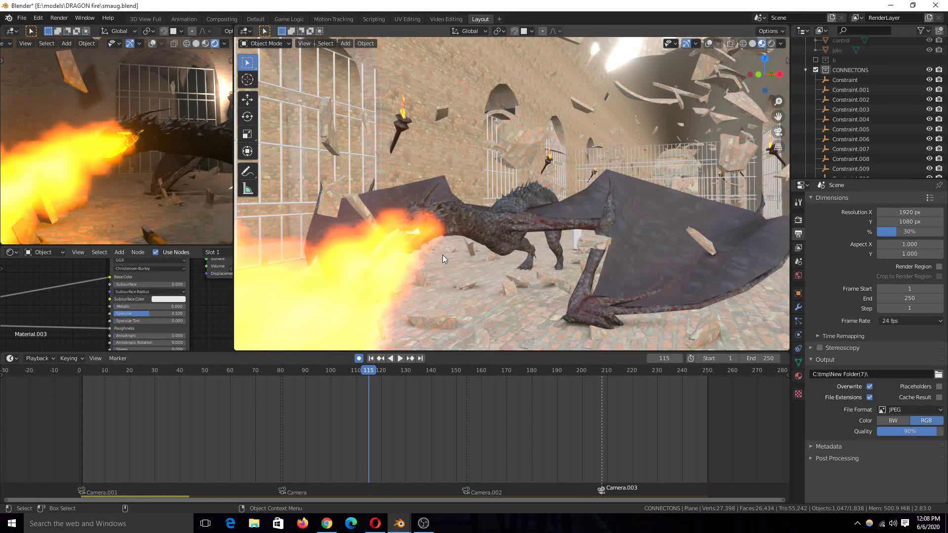
{"action": "middle_click_drag", "start_coordinate": [443, 255], "coordinate": [425, 268]}
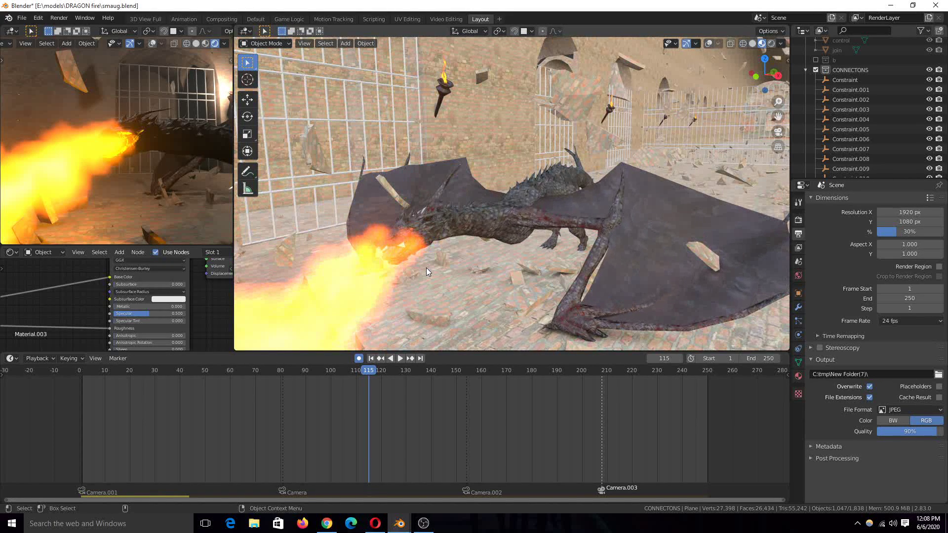
- Set the main viewport to rendered shading and the small camera view to wireframe, and inspect the lit hall and fire
{"action": "left_click", "coordinate": [771, 43]}
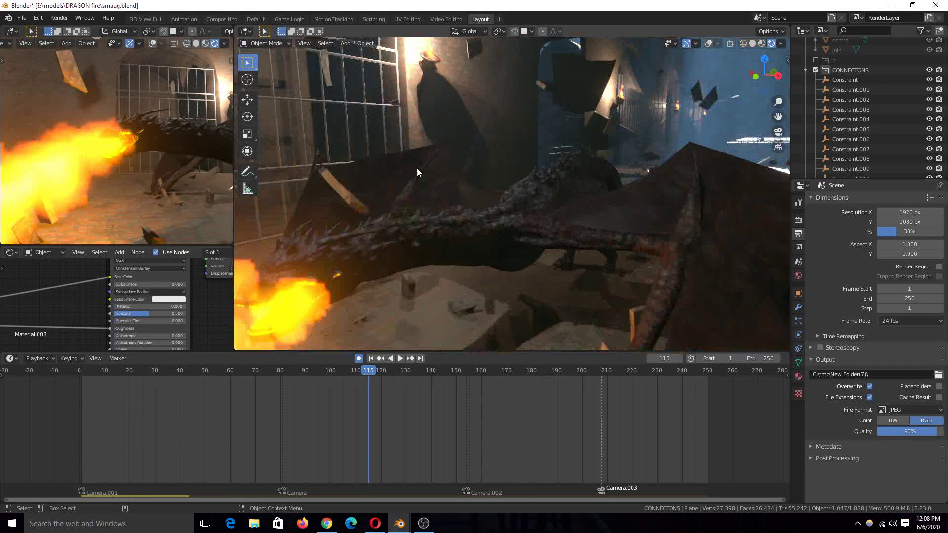
{"action": "left_click", "coordinate": [187, 44]}
{"action": "middle_click_drag", "start_coordinate": [357, 174], "coordinate": [454, 194]}
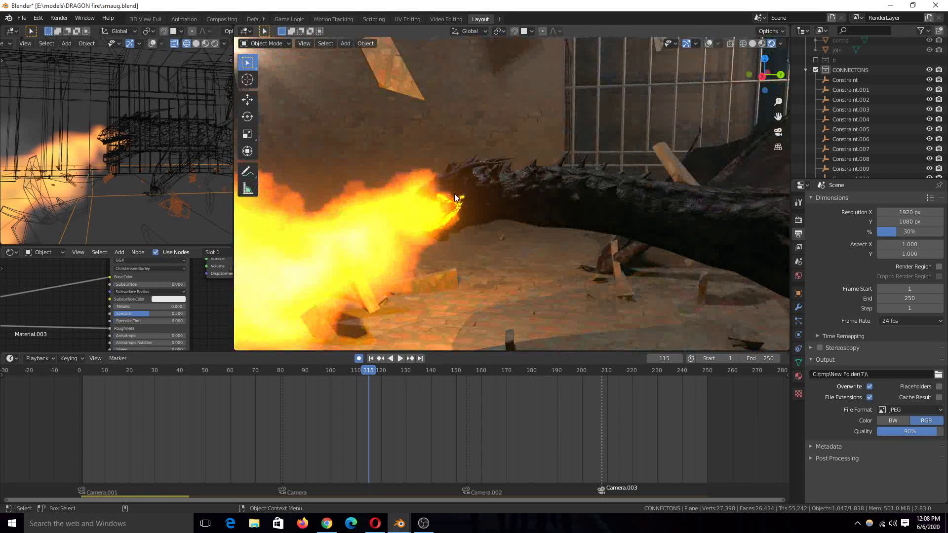
{"action": "scroll", "coordinate": [558, 171], "scroll_direction": "down", "scroll_amount": 4}
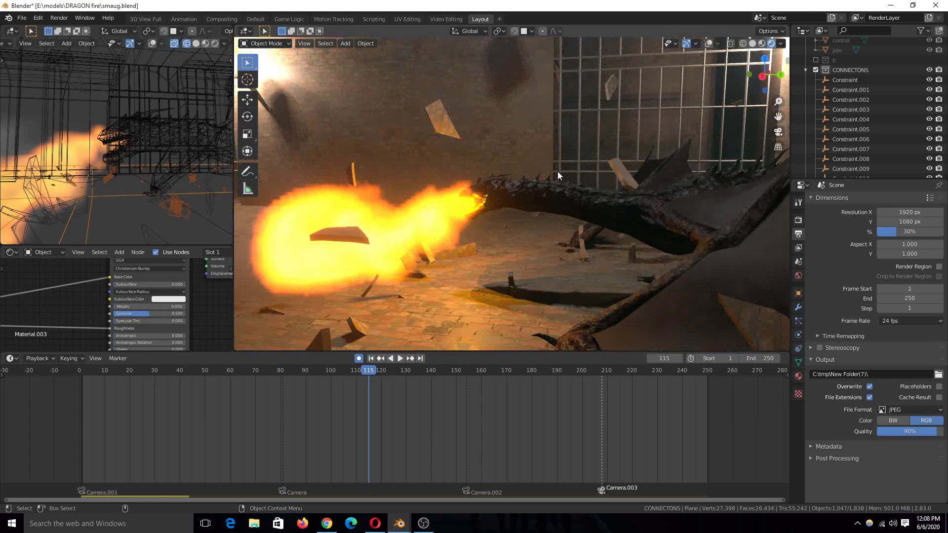
{"action": "scroll", "coordinate": [484, 186], "scroll_direction": "down", "scroll_amount": 3}
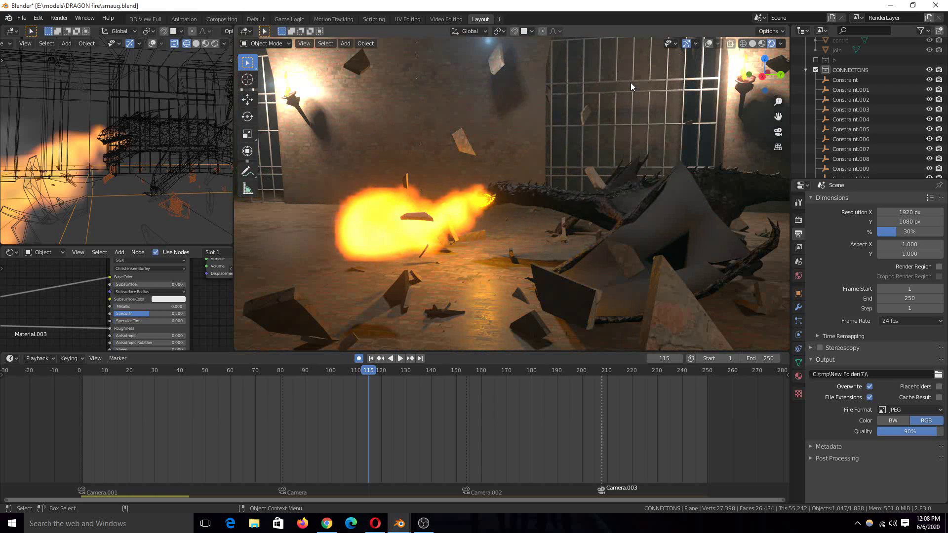
{"action": "middle_click_drag", "start_coordinate": [507, 120], "coordinate": [535, 90]}
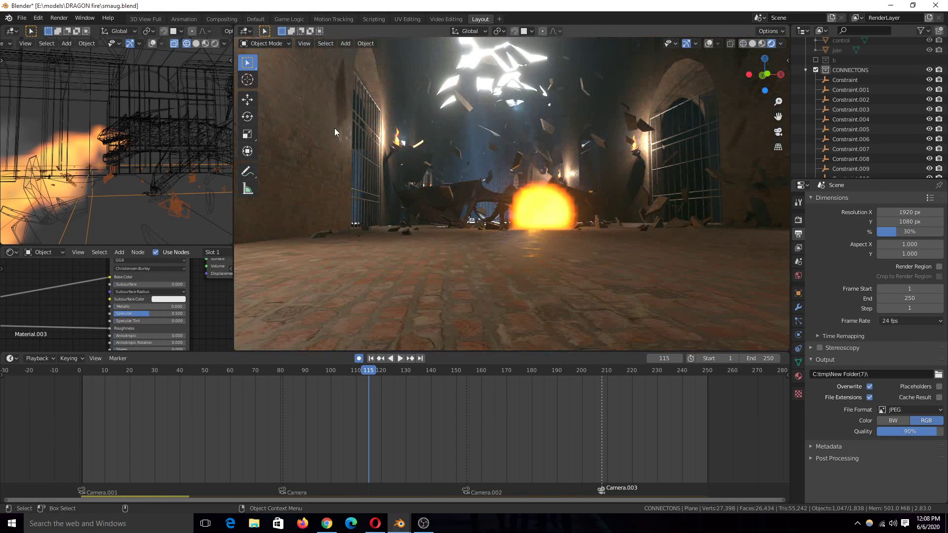
{"action": "mouse_move", "coordinate": [466, 145]}
{"action": "middle_mouse_down"}
{"action": "mouse_move", "coordinate": [435, 155]}
{"action": "mouse_move", "coordinate": [477, 161]}
{"action": "middle_mouse_up"}
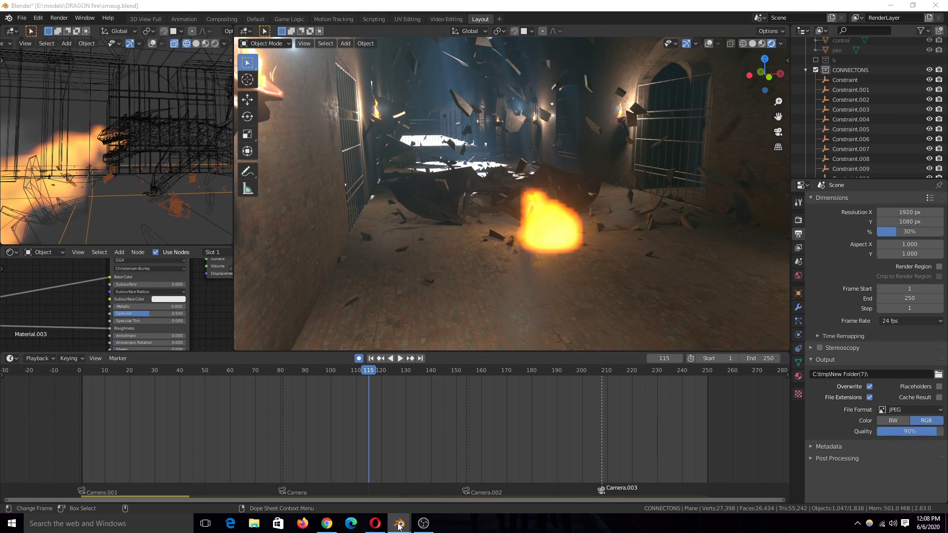
- Watch the rendered animation from New Folder(7) again and minimize its preview window
{"action": "mouse_move", "coordinate": [399, 523]}
{"action": "left_click", "coordinate": [473, 478]}
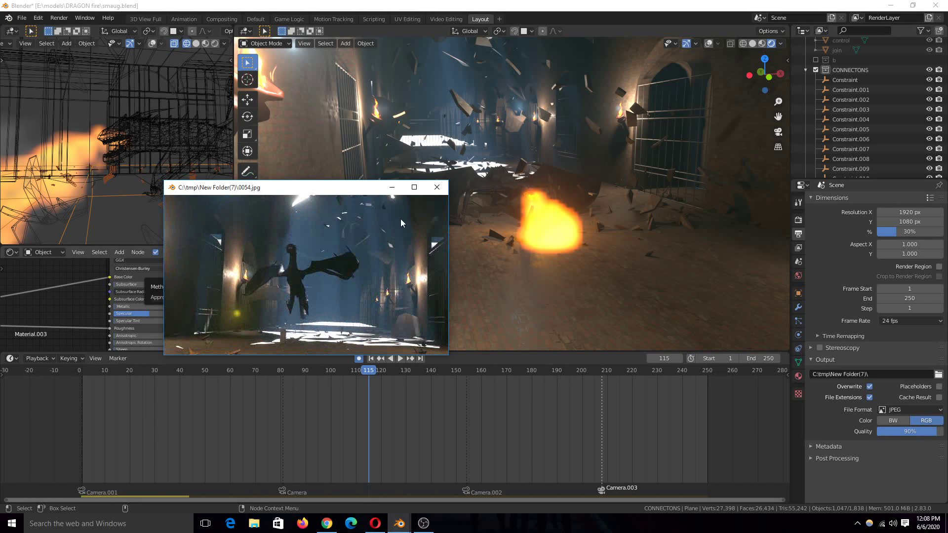
{"action": "left_click", "coordinate": [393, 190]}
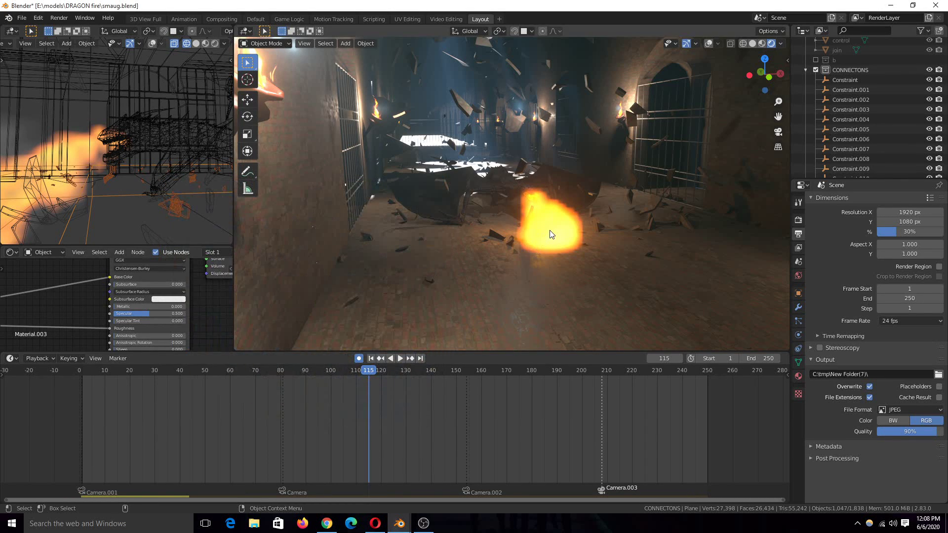
- Switch the main viewport to solid shading and select the small plane in the dragon's mouth with viewport overlays shown
{"action": "middle_click_drag", "start_coordinate": [444, 261], "coordinate": [511, 221]}
{"action": "scroll", "coordinate": [444, 259], "scroll_direction": "up", "scroll_amount": 2}
{"action": "scroll", "coordinate": [486, 250], "scroll_direction": "down", "scroll_amount": 1}
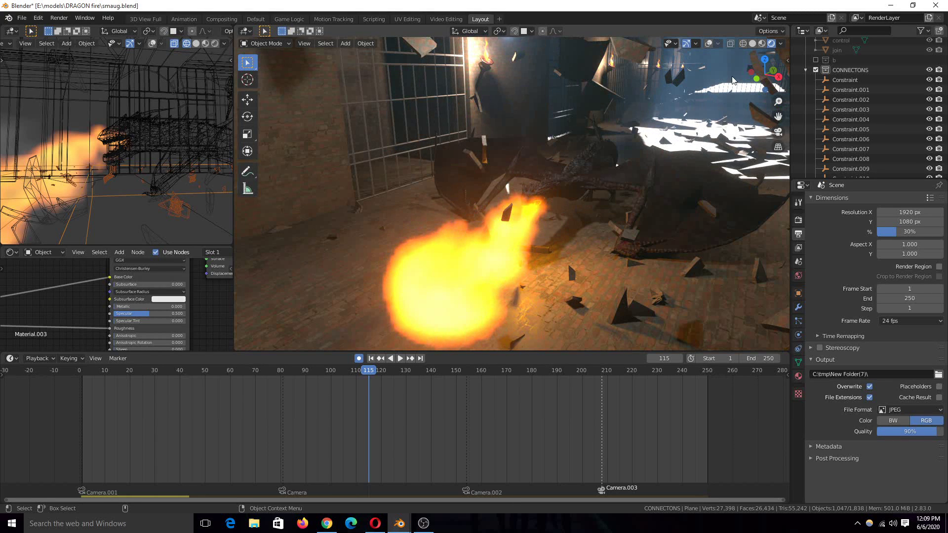
{"action": "left_click", "coordinate": [752, 44]}
{"action": "scroll", "coordinate": [578, 154], "scroll_direction": "up", "scroll_amount": 7}
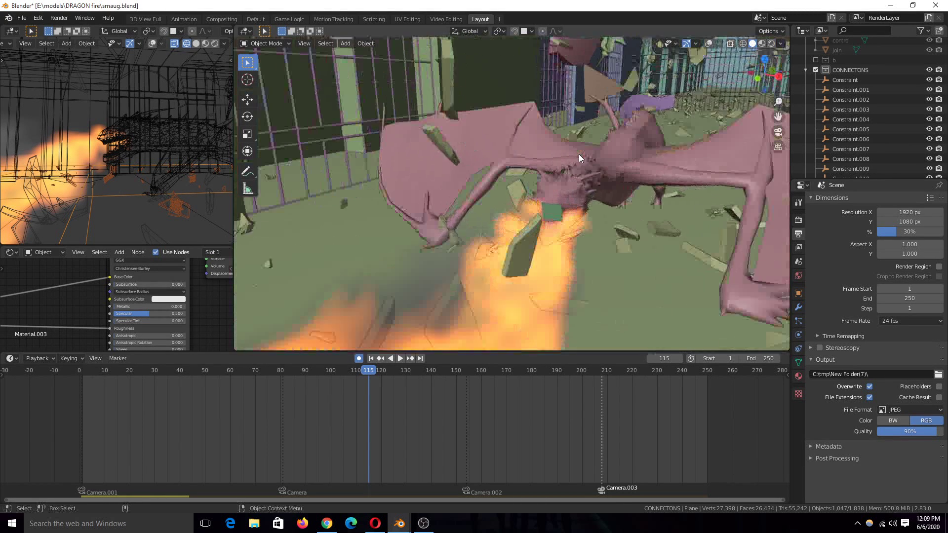
{"action": "mouse_move", "coordinate": [578, 152]}
{"action": "middle_mouse_down"}
{"action": "mouse_move", "coordinate": [531, 137]}
{"action": "mouse_move", "coordinate": [425, 181]}
{"action": "middle_mouse_up"}
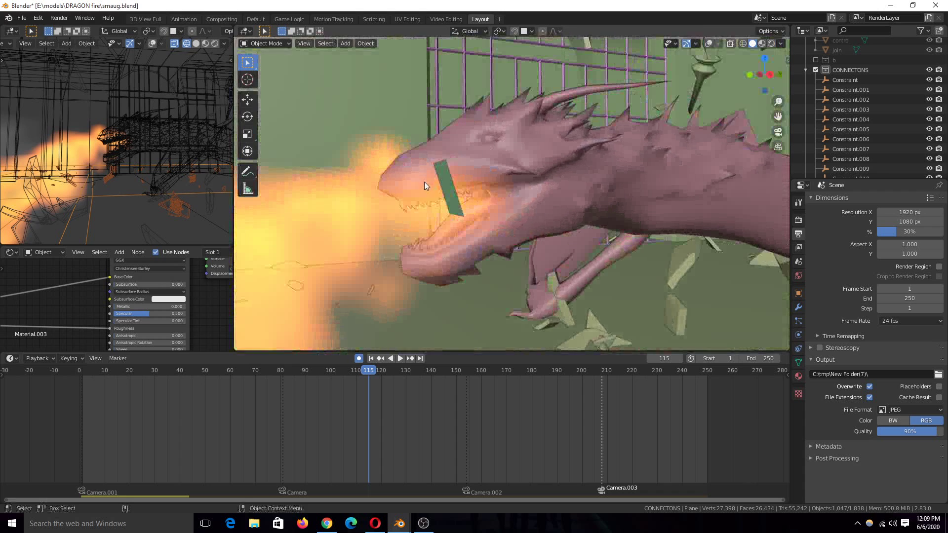
{"action": "left_click", "coordinate": [453, 185]}
{"action": "left_click", "coordinate": [707, 44]}
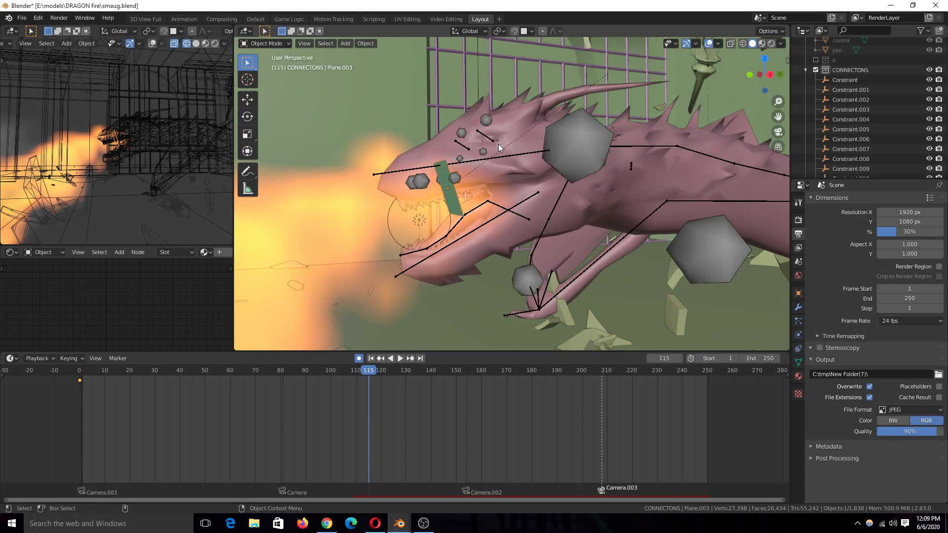
- Try moving the s-skeleton armature's head IK bone in Pose Mode, cancel the move and return to Object Mode
{"action": "scroll", "coordinate": [445, 179], "scroll_direction": "up", "scroll_amount": 3}
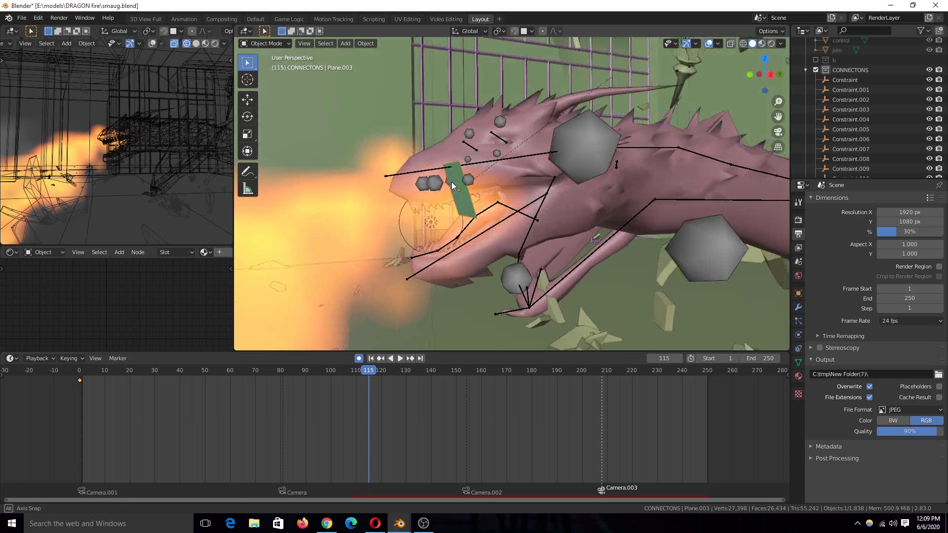
{"action": "left_click", "coordinate": [648, 124]}
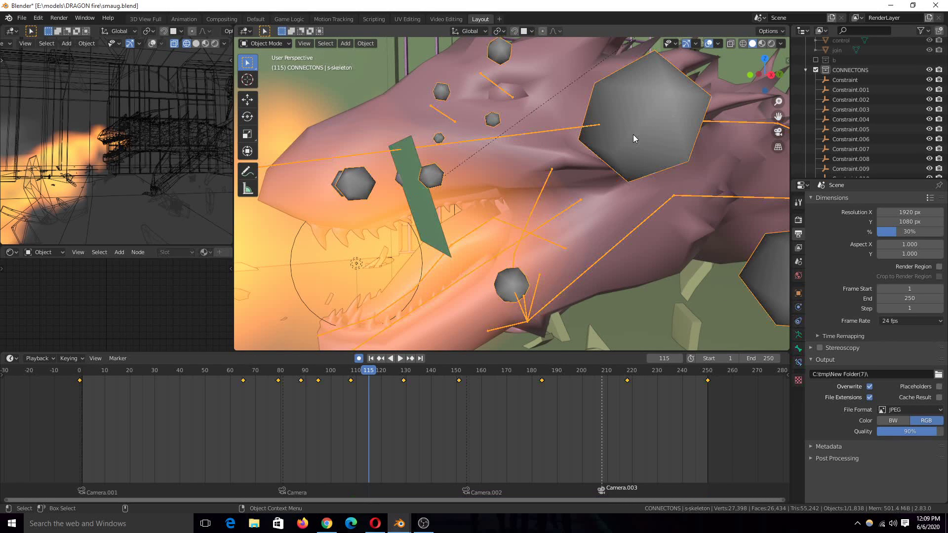
{"action": "key", "text": "ctrl+Tab"}
{"action": "left_click", "coordinate": [627, 157]}
{"action": "key", "text": "g"}
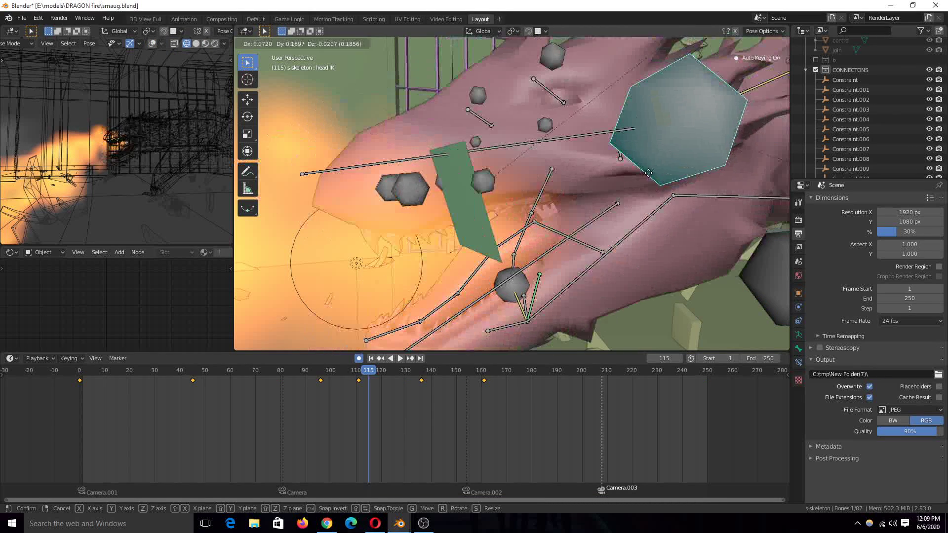
{"action": "right_click", "coordinate": [649, 173]}
{"action": "key", "text": "ctrl+Tab"}
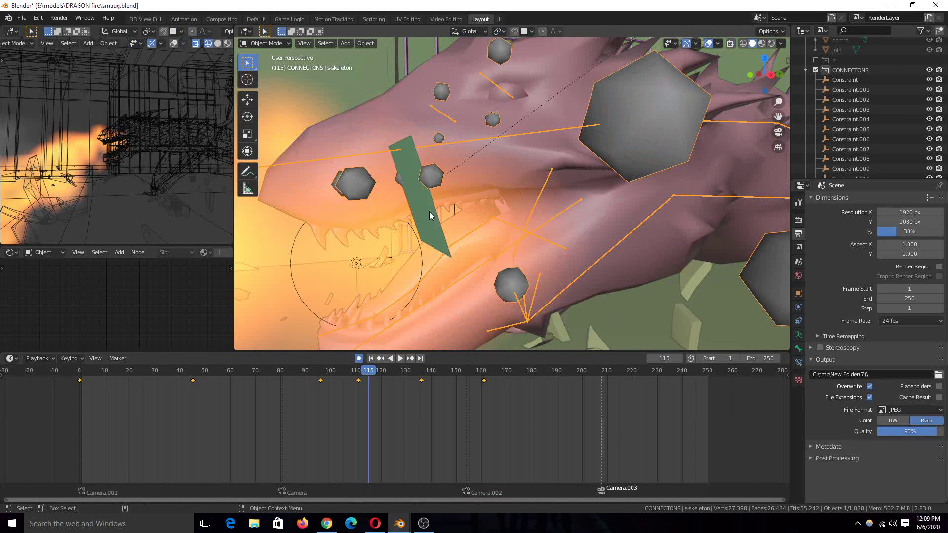
- Select the plane in the dragon's mouth and open its particle settings to examine the emission values
{"action": "left_click", "coordinate": [430, 216]}
{"action": "left_click", "coordinate": [799, 321]}
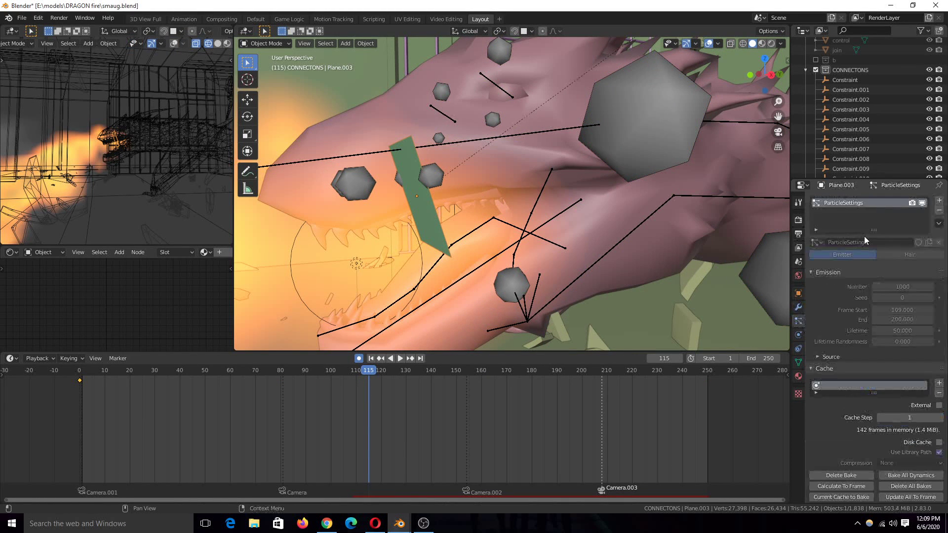
{"action": "scroll", "coordinate": [850, 365], "scroll_direction": "down", "scroll_amount": 3}
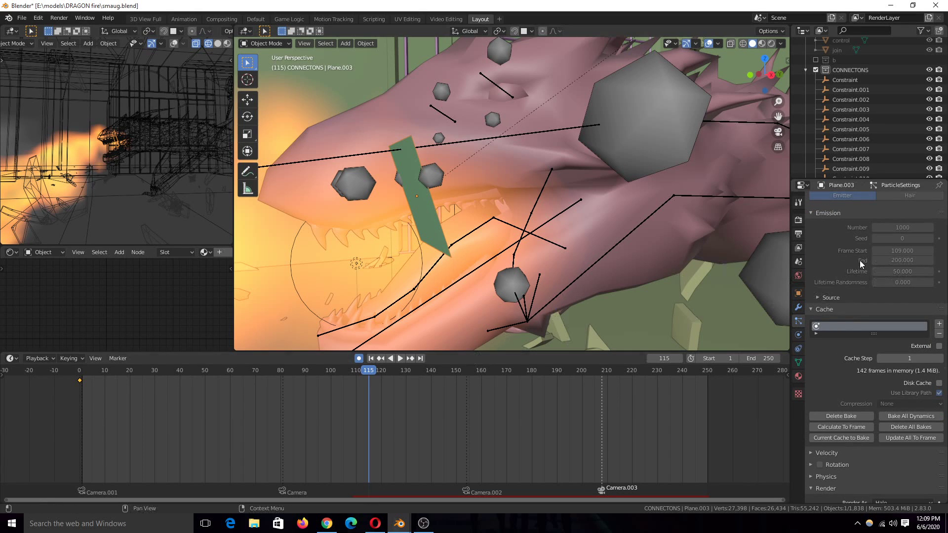
- Play and scrub the animation from about frame 43 to frame 115 to check when the fire begins
{"action": "left_click", "coordinate": [189, 398]}
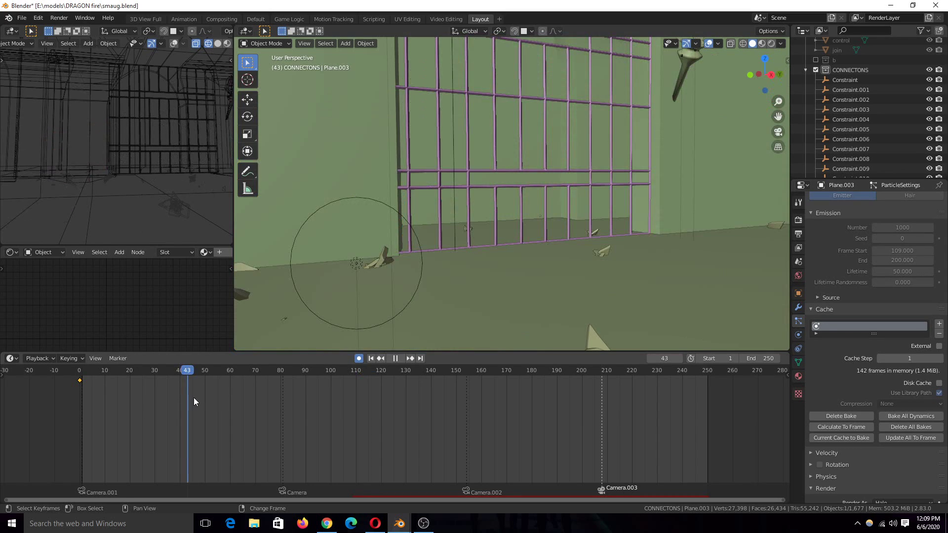
{"action": "key", "text": "space"}
{"action": "left_click", "coordinate": [247, 395]}
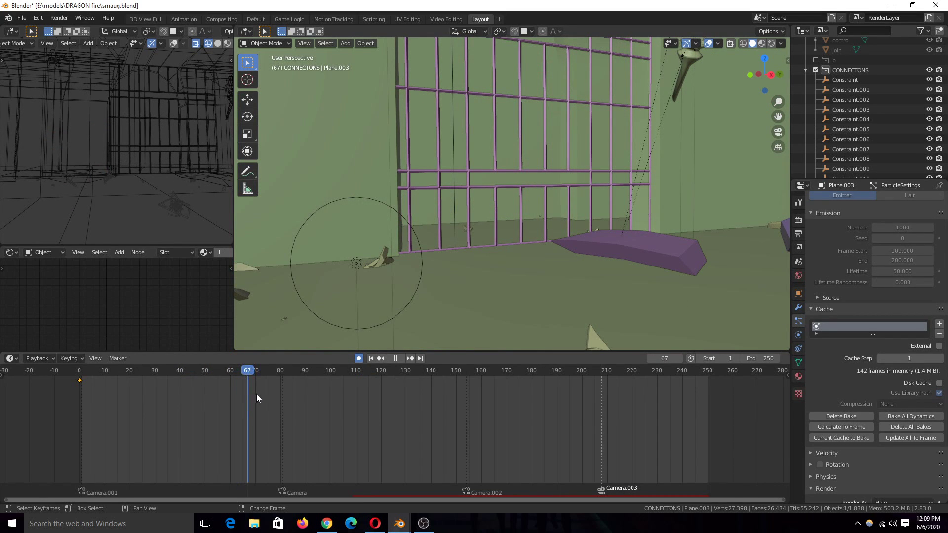
{"action": "left_click", "coordinate": [260, 393]}
{"action": "left_click", "coordinate": [276, 393]}
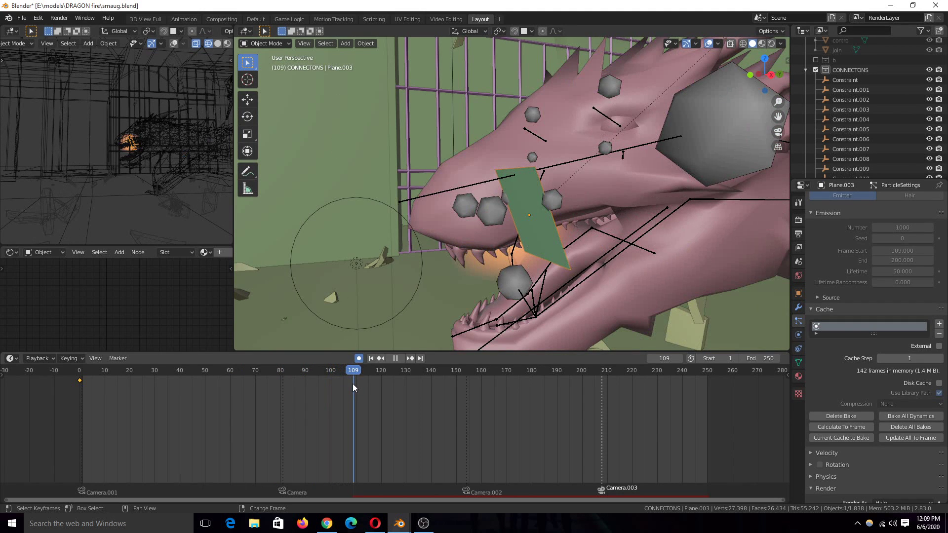
{"action": "key", "text": "space"}
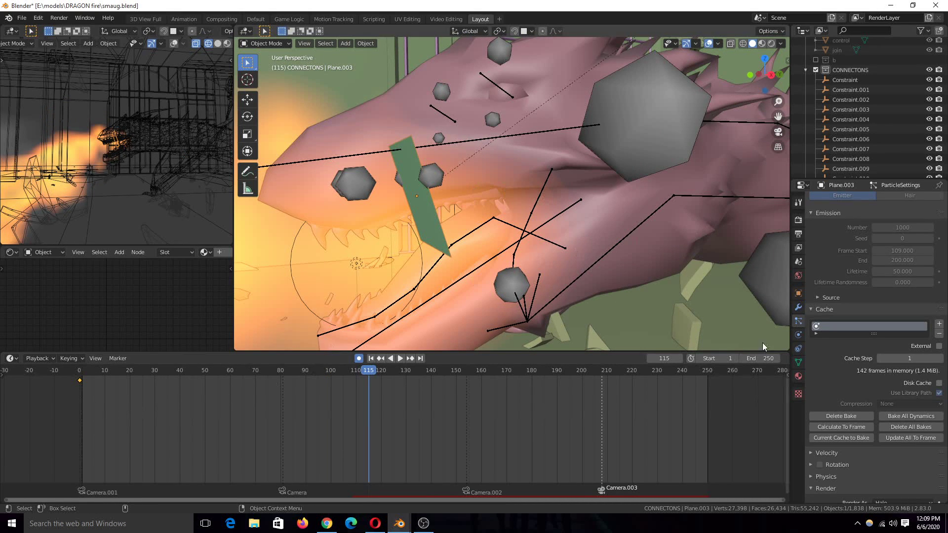
- Review the cache, render and vertex group options in the mouth plane's particle settings
{"action": "scroll", "coordinate": [827, 411], "scroll_direction": "down", "scroll_amount": 5}
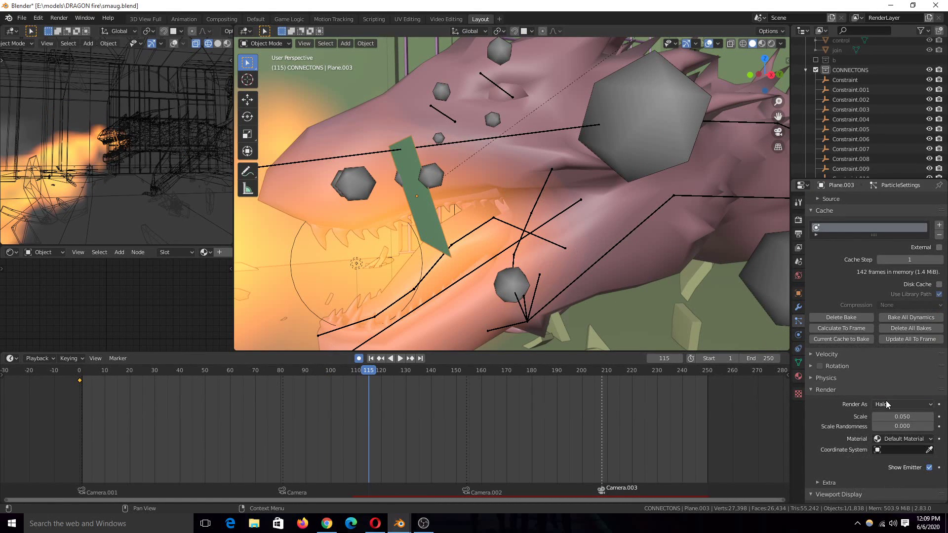
{"action": "left_click", "coordinate": [834, 494]}
{"action": "left_click", "coordinate": [834, 494]}
{"action": "scroll", "coordinate": [897, 440], "scroll_direction": "down", "scroll_amount": 5}
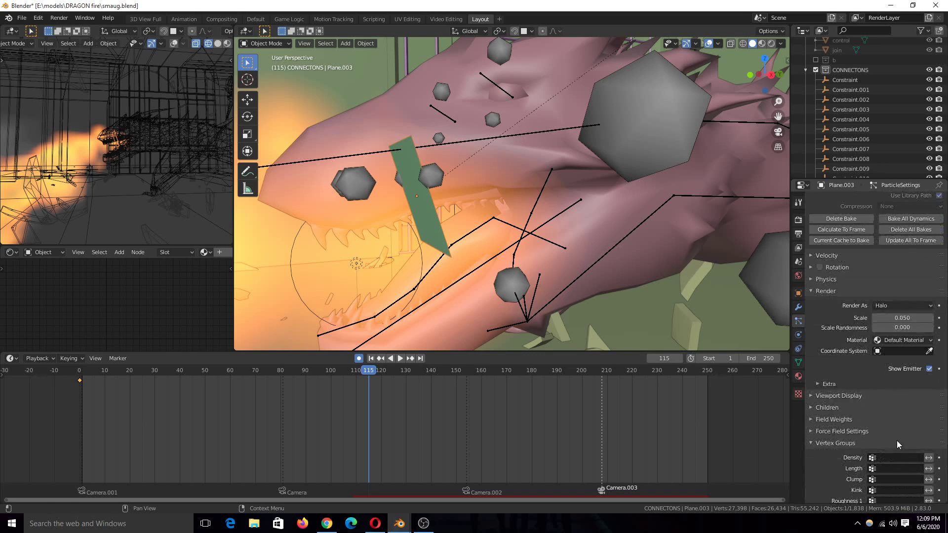
- Display the mouth plane's particles as circles in the viewport with a display size of 0.04
{"action": "left_click", "coordinate": [897, 411]}
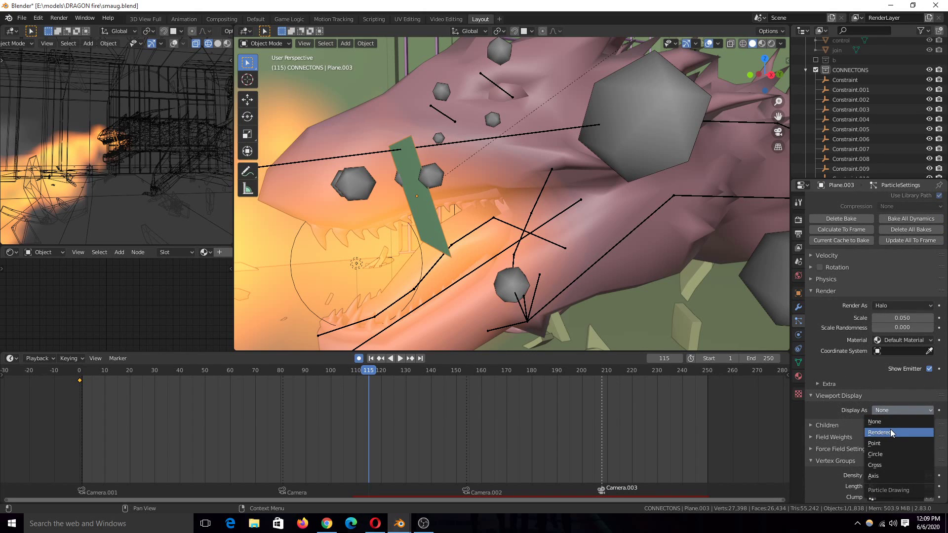
{"action": "left_click", "coordinate": [889, 443]}
{"action": "left_click", "coordinate": [906, 410]}
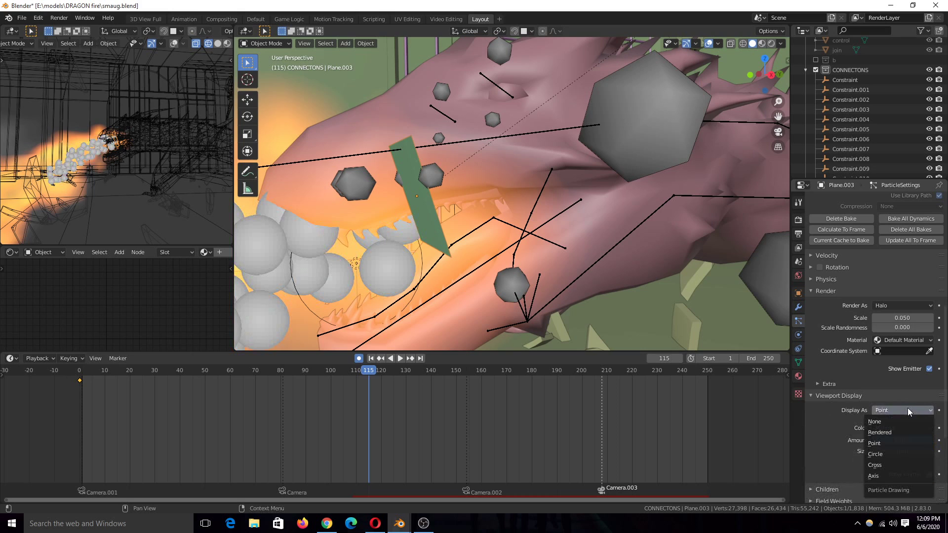
{"action": "left_click", "coordinate": [885, 455]}
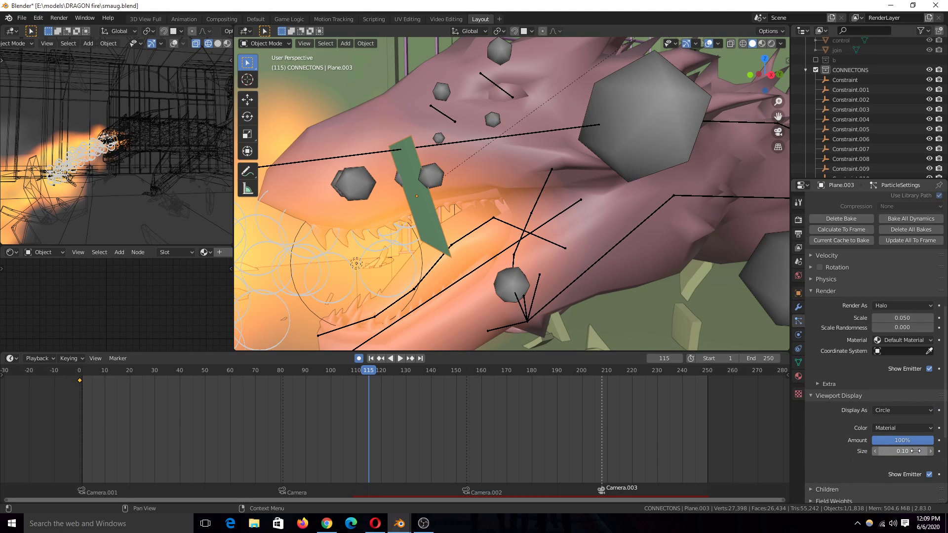
{"action": "left_click_drag", "start_coordinate": [895, 452], "coordinate": [884, 451]}
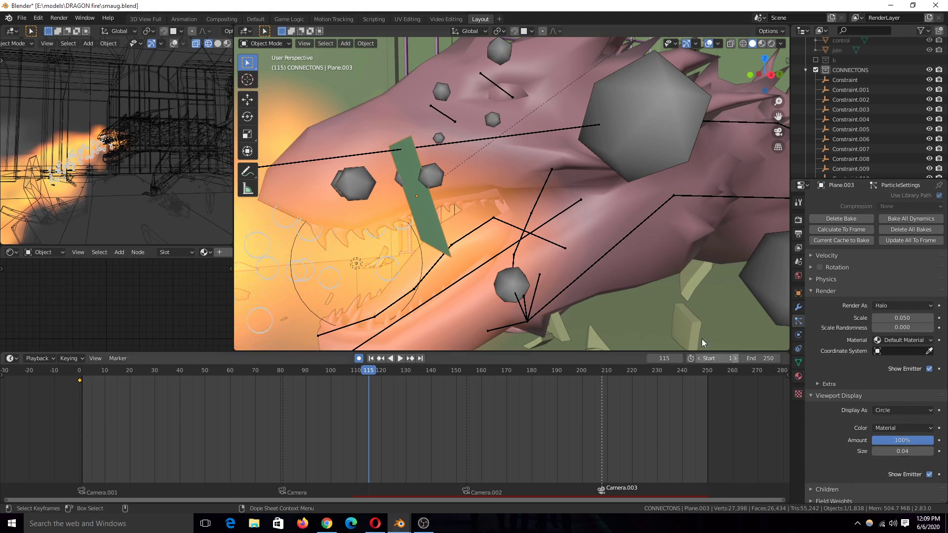
{"action": "scroll", "coordinate": [473, 294], "scroll_direction": "down", "scroll_amount": 2}
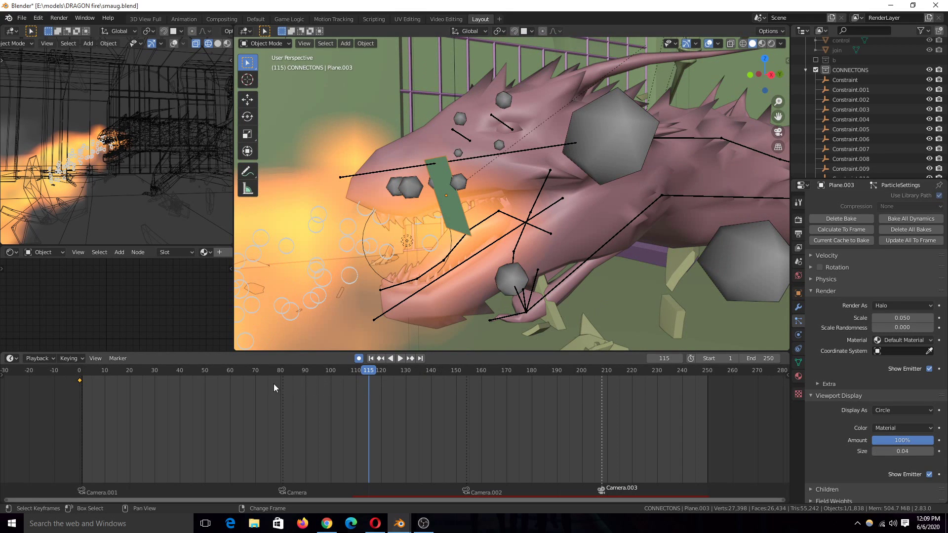
- Review the mouth plane's particle emission, cache, velocity, viewport display and vertex group settings
{"action": "scroll", "coordinate": [912, 347], "scroll_direction": "up", "scroll_amount": 10}
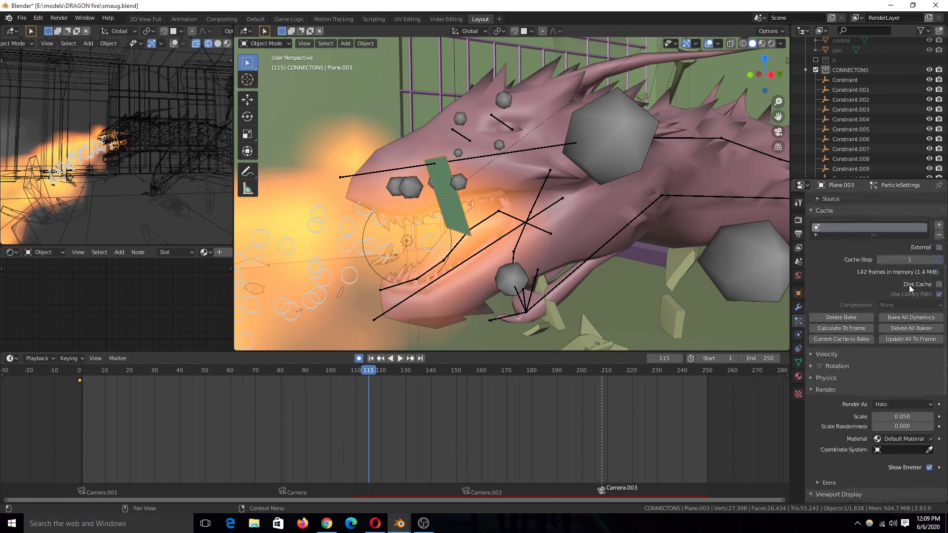
{"action": "scroll", "coordinate": [912, 348], "scroll_direction": "up", "scroll_amount": 3}
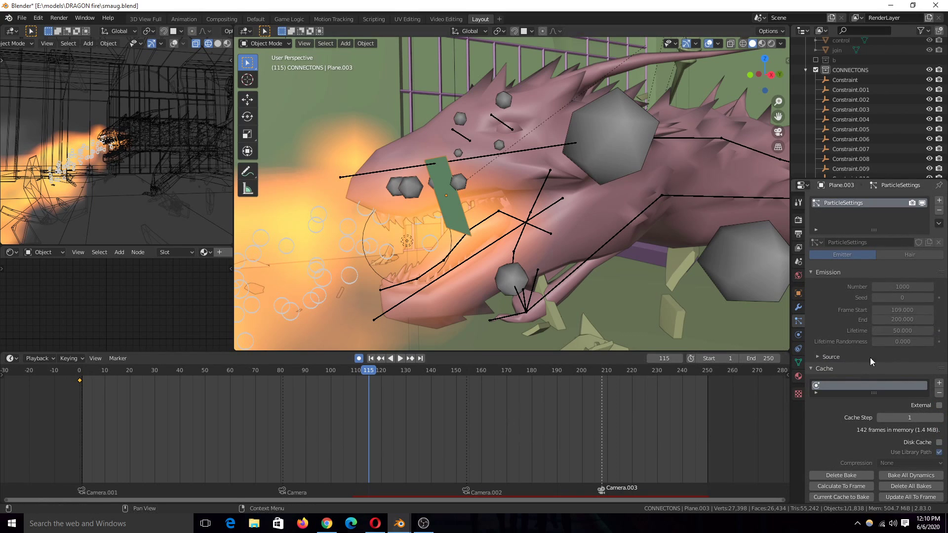
{"action": "scroll", "coordinate": [902, 337], "scroll_direction": "down", "scroll_amount": 12}
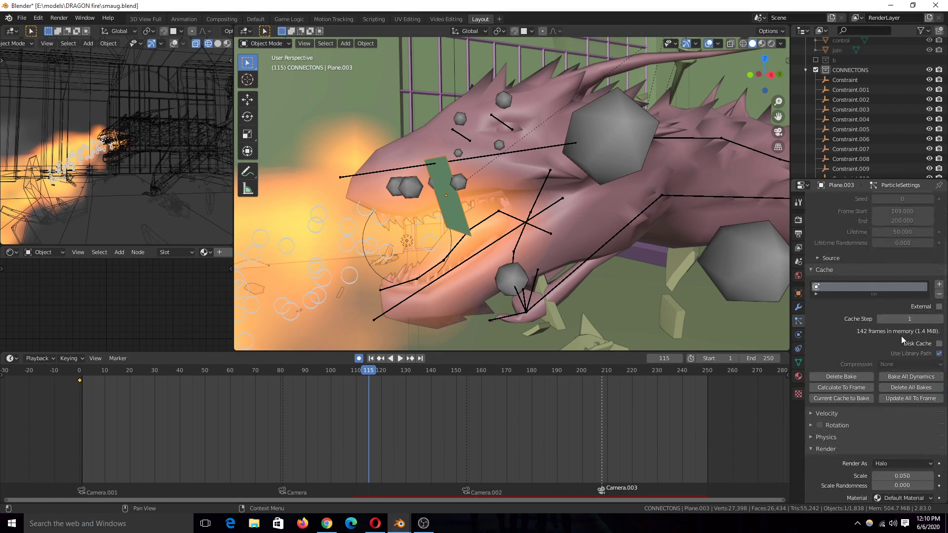
{"action": "scroll", "coordinate": [875, 327], "scroll_direction": "up", "scroll_amount": 12}
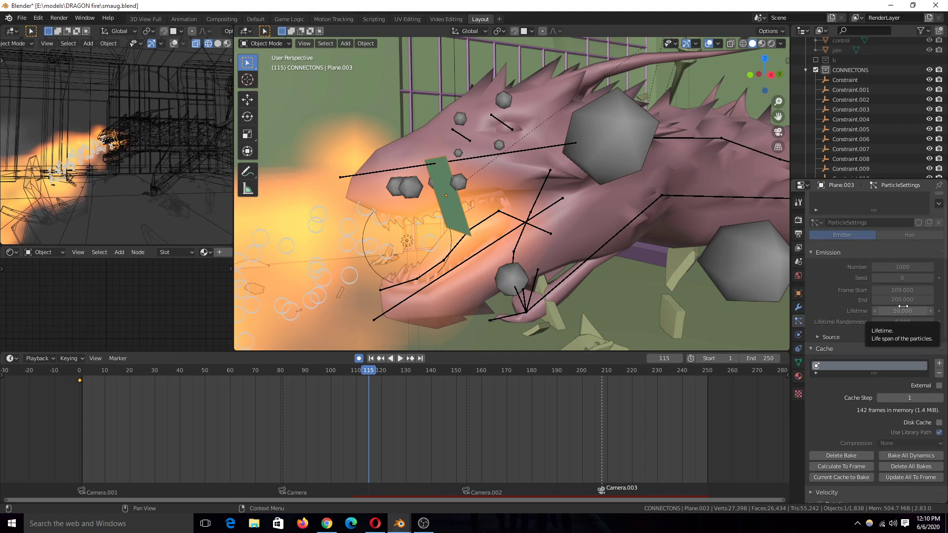
{"action": "scroll", "coordinate": [903, 306], "scroll_direction": "down", "scroll_amount": 6}
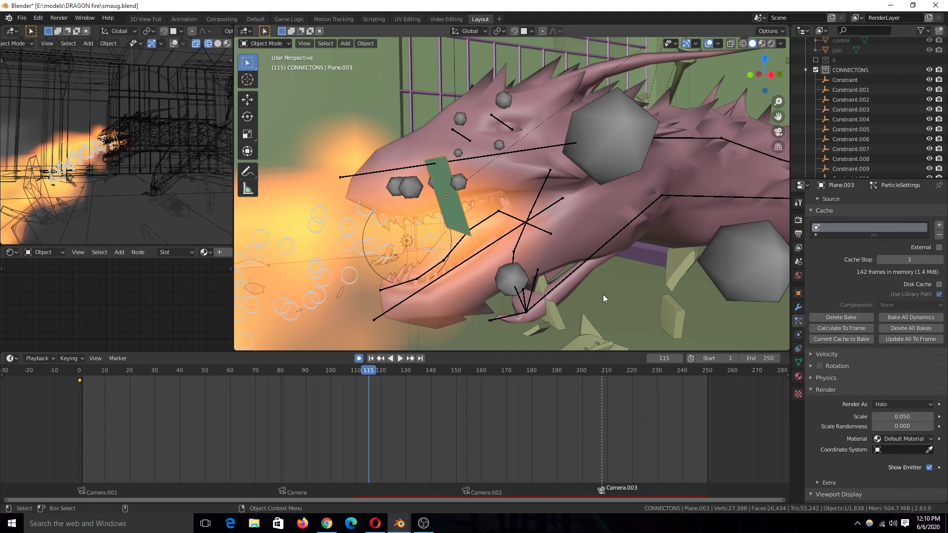
{"action": "scroll", "coordinate": [841, 388], "scroll_direction": "down", "scroll_amount": 4}
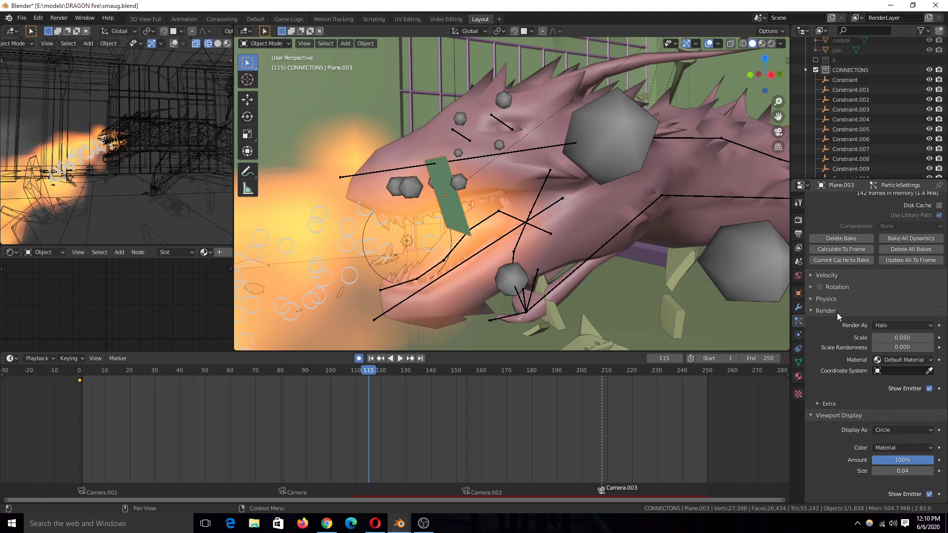
{"action": "left_click", "coordinate": [835, 276]}
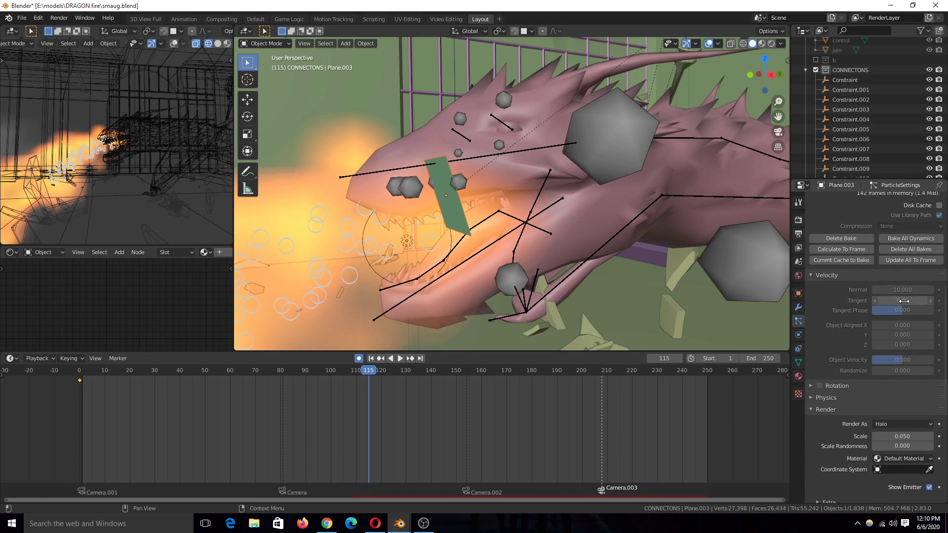
{"action": "scroll", "coordinate": [827, 400], "scroll_direction": "down", "scroll_amount": 12}
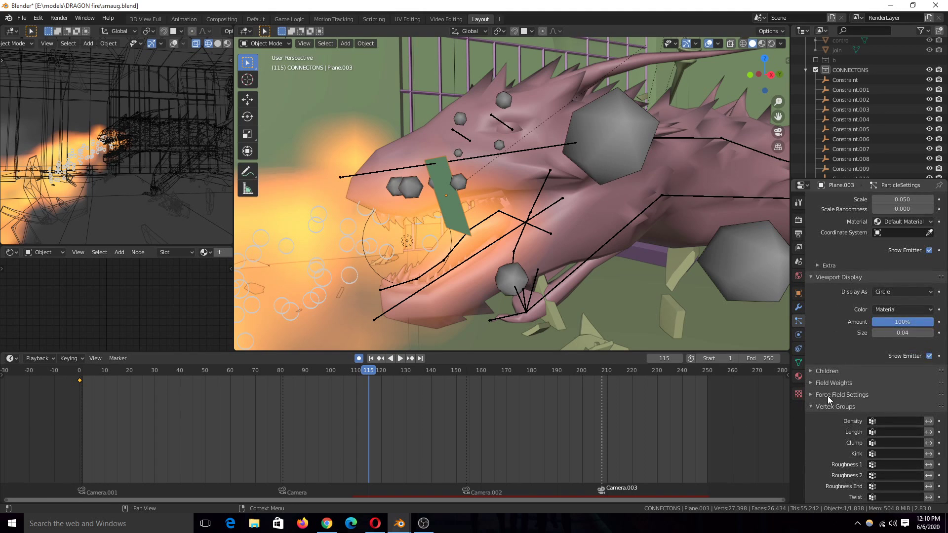
{"action": "scroll", "coordinate": [830, 399], "scroll_direction": "down", "scroll_amount": 2}
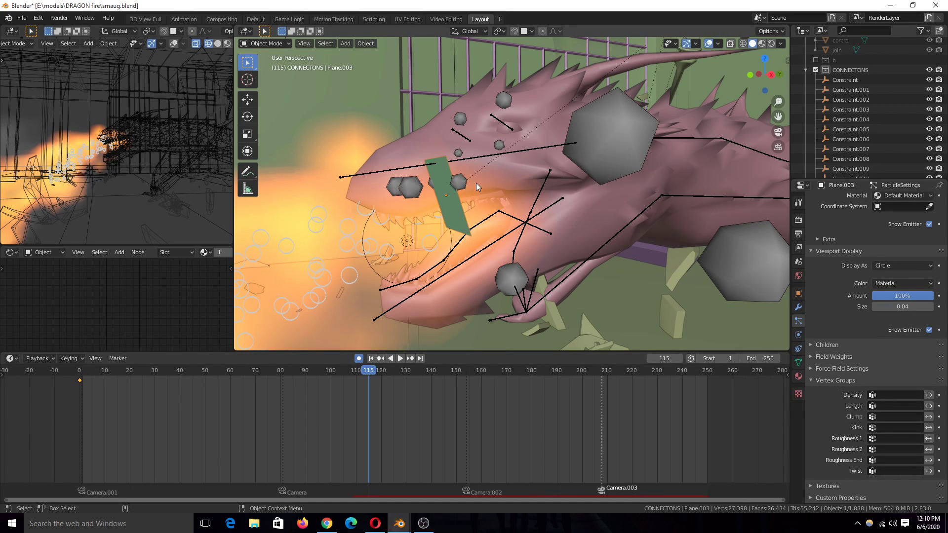
- Open the mouth plane's physics properties and examine its Fire + Smoke flow settings, including the particle flow source and initial velocity
{"action": "scroll", "coordinate": [593, 183], "scroll_direction": "down", "scroll_amount": 2}
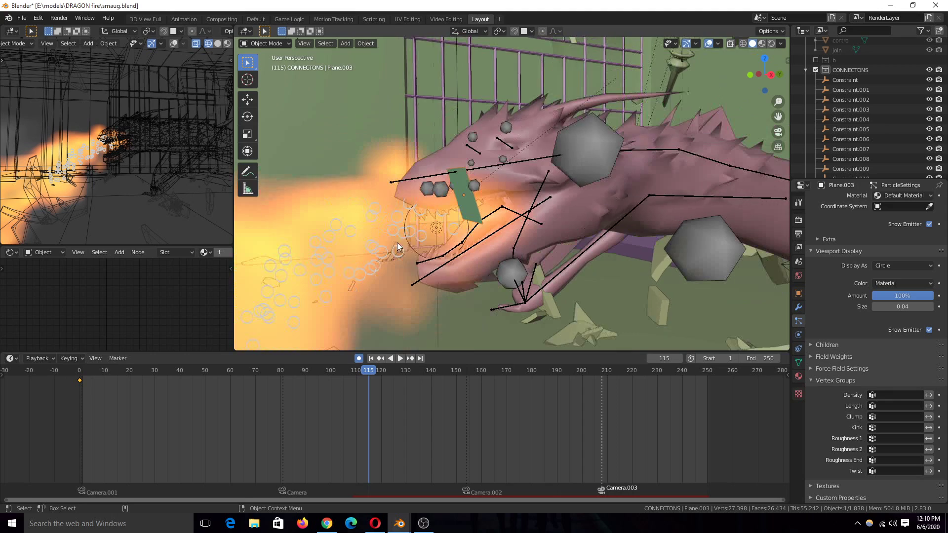
{"action": "middle_click_drag", "start_coordinate": [514, 173], "coordinate": [558, 207]}
{"action": "left_click", "coordinate": [798, 335]}
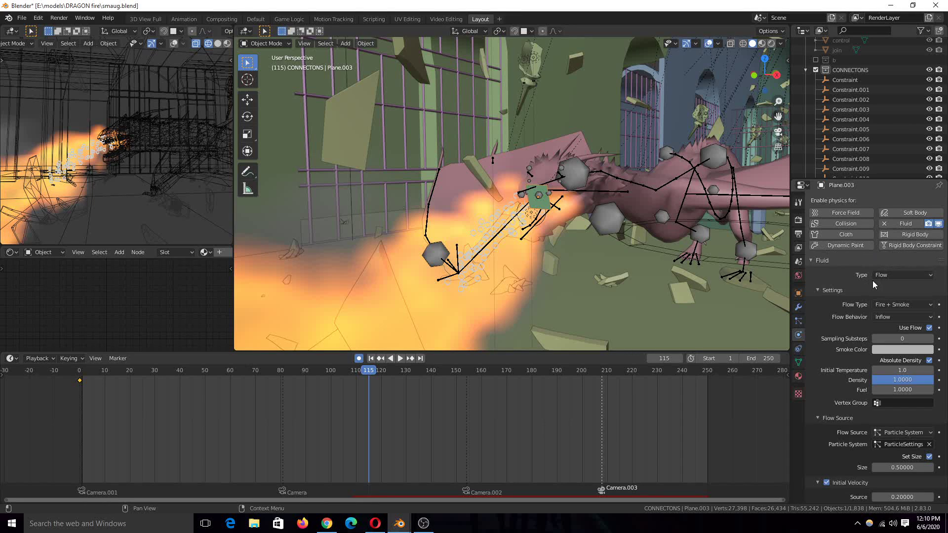
{"action": "scroll", "coordinate": [870, 327], "scroll_direction": "down", "scroll_amount": 1}
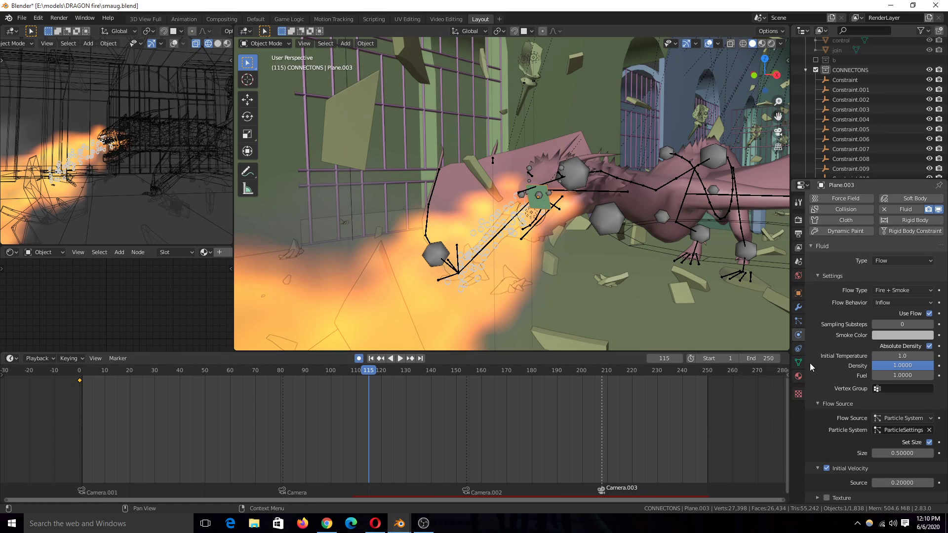
{"action": "scroll", "coordinate": [810, 366], "scroll_direction": "up", "scroll_amount": 2}
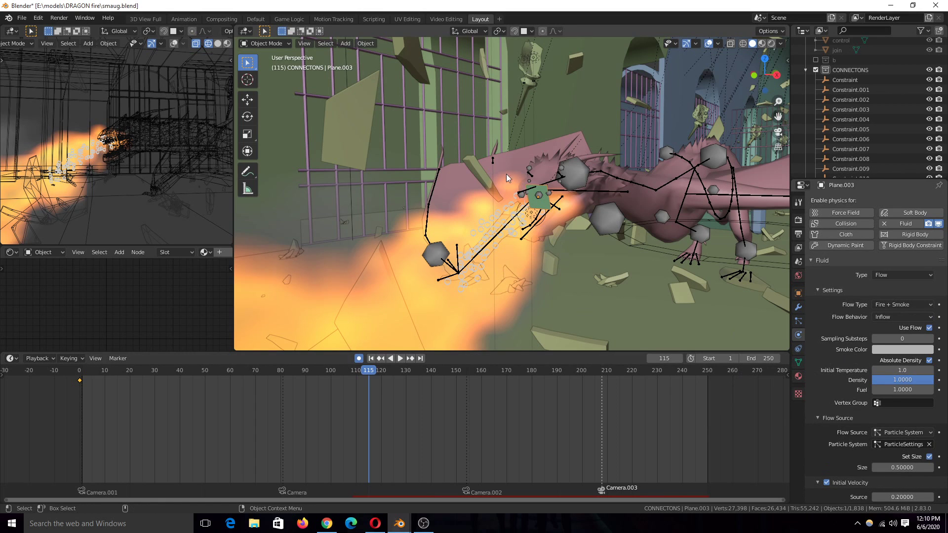
- Select the fluid domain box around the fire and show it from the top in wireframe
{"action": "scroll", "coordinate": [482, 190], "scroll_direction": "down", "scroll_amount": 7}
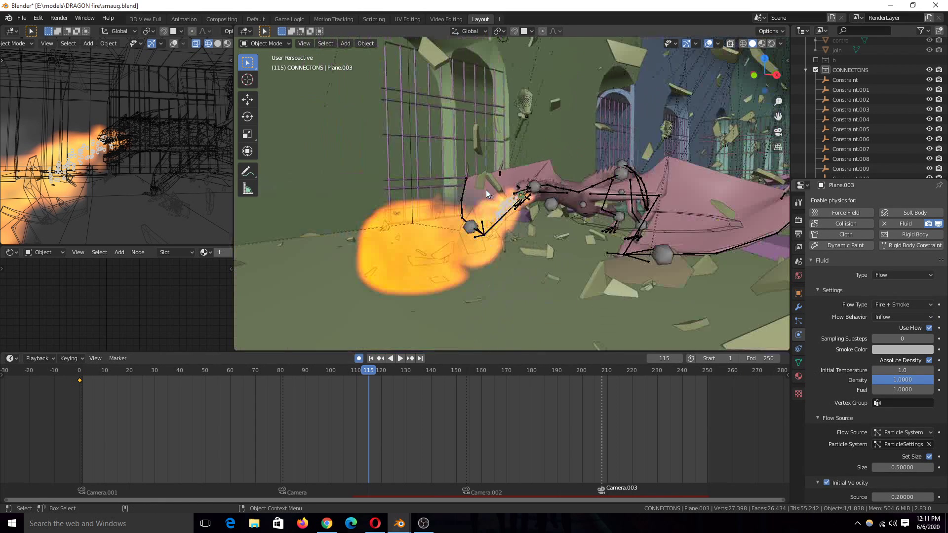
{"action": "middle_click_drag", "start_coordinate": [496, 197], "coordinate": [592, 223]}
{"action": "scroll", "coordinate": [531, 216], "scroll_direction": "down", "scroll_amount": 6}
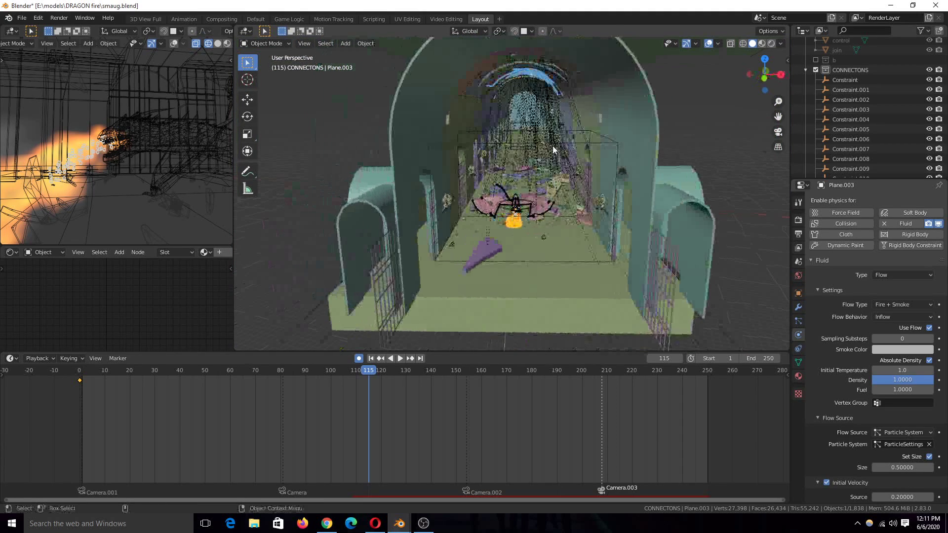
{"action": "left_click", "coordinate": [553, 145]}
{"action": "middle_click_drag", "start_coordinate": [553, 144], "coordinate": [585, 158]}
{"action": "scroll", "coordinate": [548, 158], "scroll_direction": "up", "scroll_amount": 4}
{"action": "scroll", "coordinate": [581, 198], "scroll_direction": "down", "scroll_amount": 6}
{"action": "key", "text": "KP_7"}
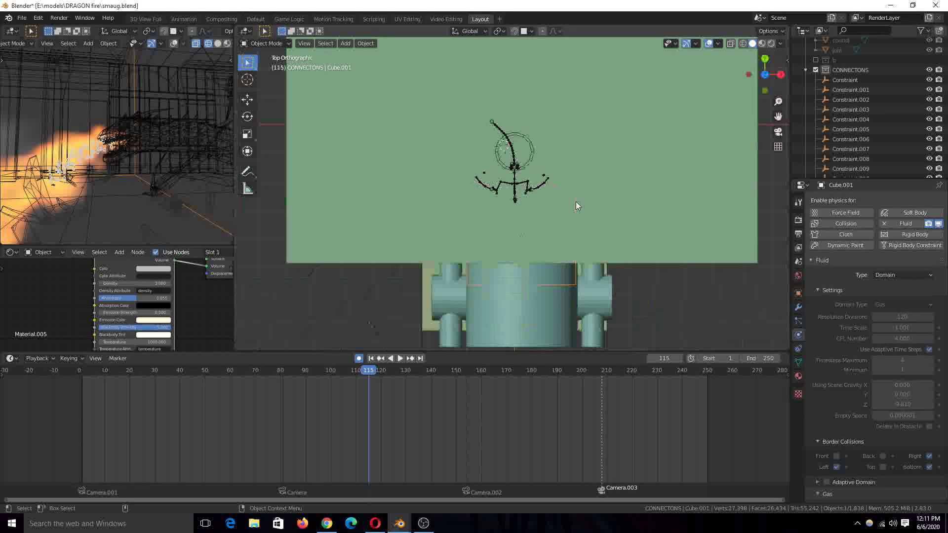
{"action": "key", "text": "z"}
{"action": "scroll", "coordinate": [411, 197], "scroll_direction": "up", "scroll_amount": 5}
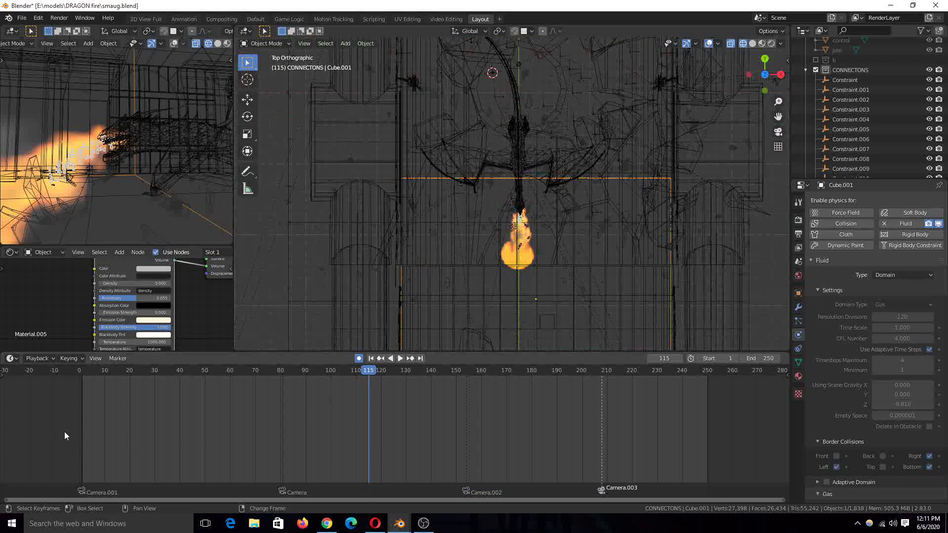
- Go to frame 1 and inspect the domain's position within the corridor from above
{"action": "left_click", "coordinate": [82, 425]}
{"action": "scroll", "coordinate": [407, 243], "scroll_direction": "up", "scroll_amount": 1}
{"action": "scroll", "coordinate": [446, 298], "scroll_direction": "down", "scroll_amount": 3}
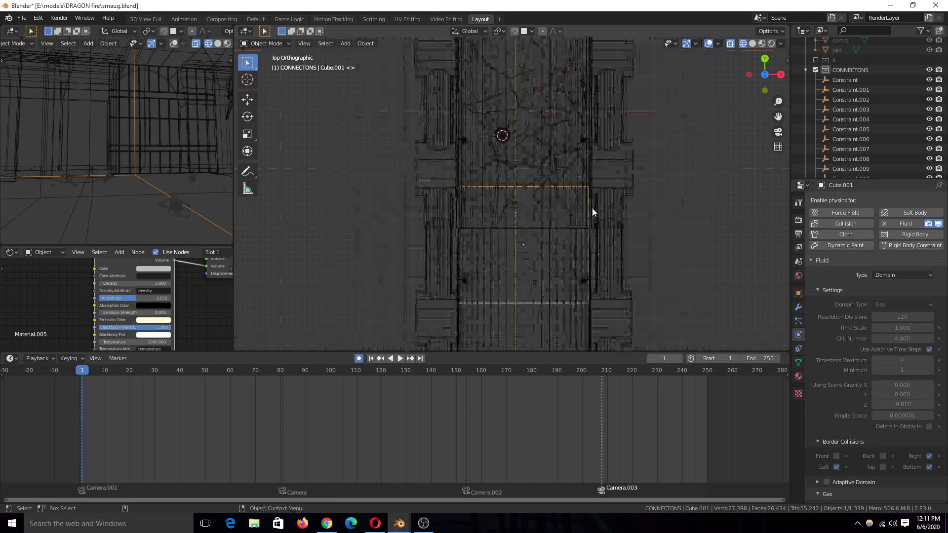
{"action": "middle_click_drag", "start_coordinate": [591, 221], "coordinate": [580, 285], "text": "shift"}
{"action": "scroll", "coordinate": [549, 73], "scroll_direction": "down", "scroll_amount": 3}
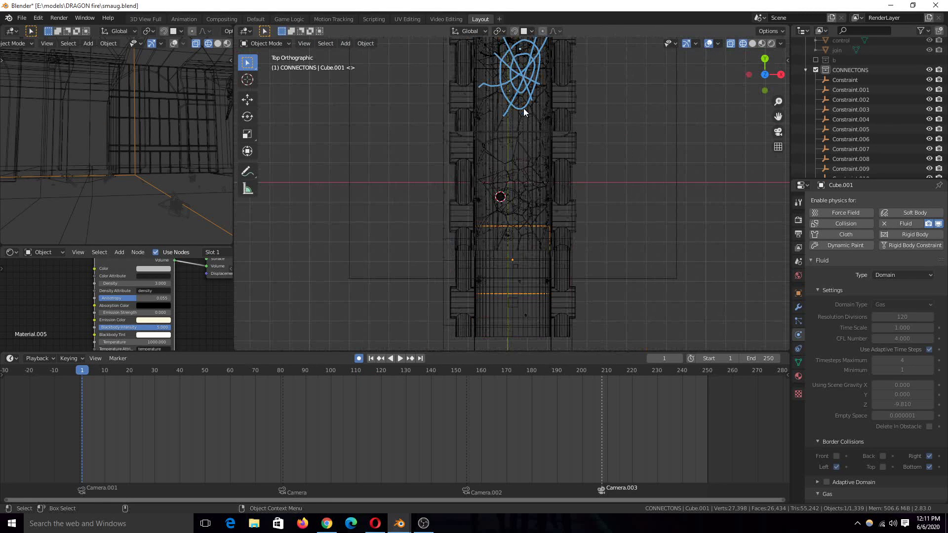
- Play the animation in stages up to frame 107 to check when the dragon's head enters the fluid domain
{"action": "left_click", "coordinate": [186, 409]}
{"action": "key", "text": "space"}
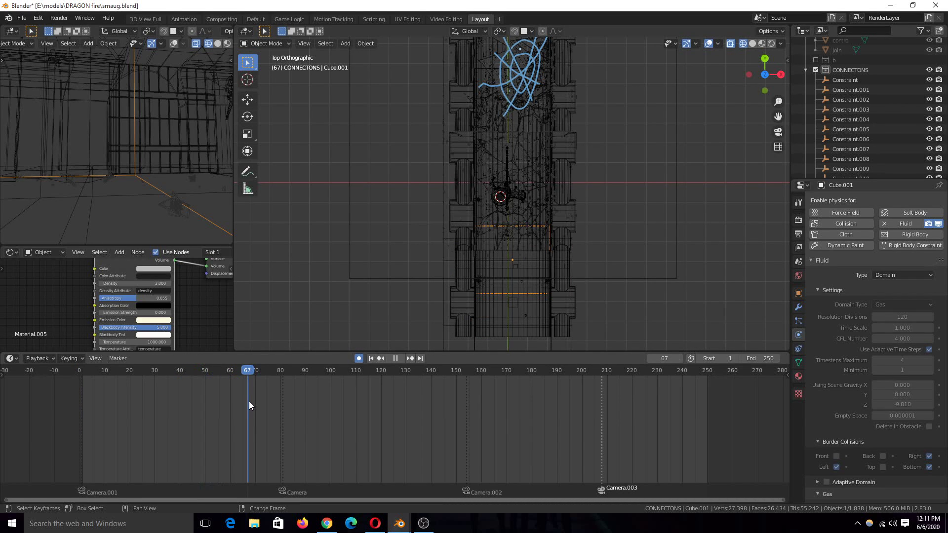
{"action": "key", "text": "space"}
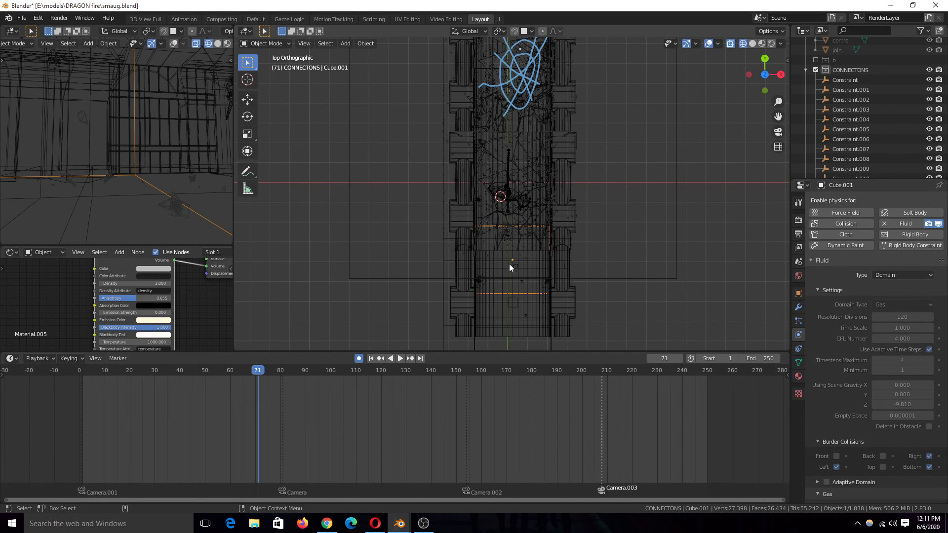
{"action": "scroll", "coordinate": [509, 264], "scroll_direction": "up", "scroll_amount": 4}
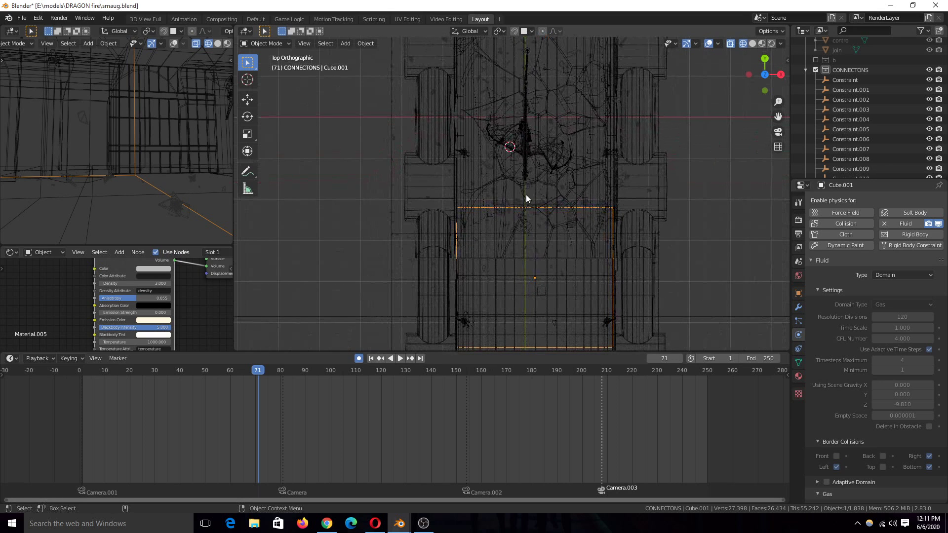
{"action": "key", "text": "space"}
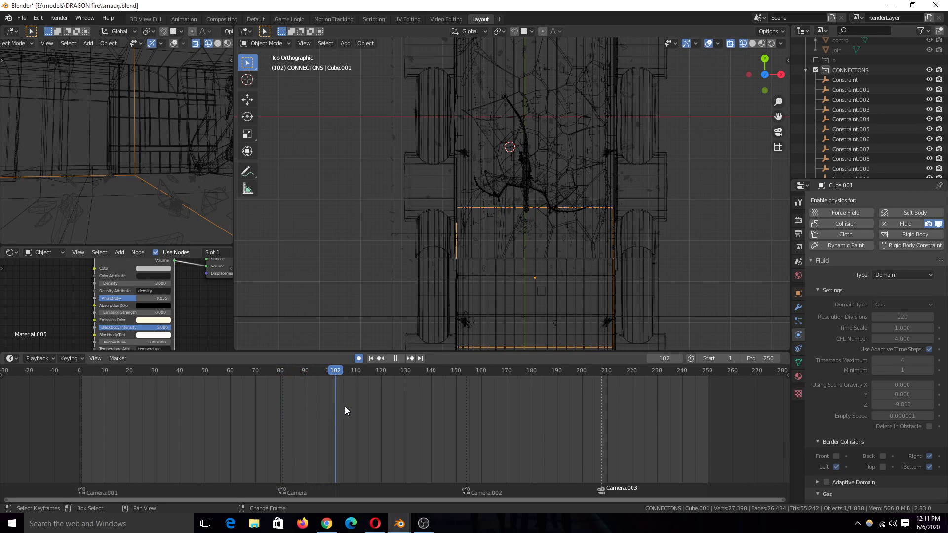
{"action": "key", "text": "space"}
{"action": "scroll", "coordinate": [510, 269], "scroll_direction": "up", "scroll_amount": 4}
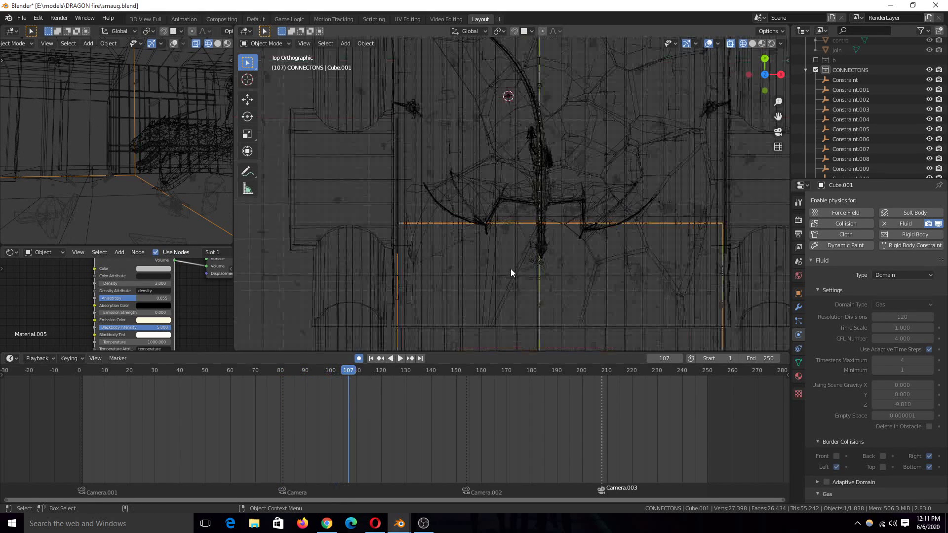
{"action": "scroll", "coordinate": [516, 270], "scroll_direction": "up", "scroll_amount": 2}
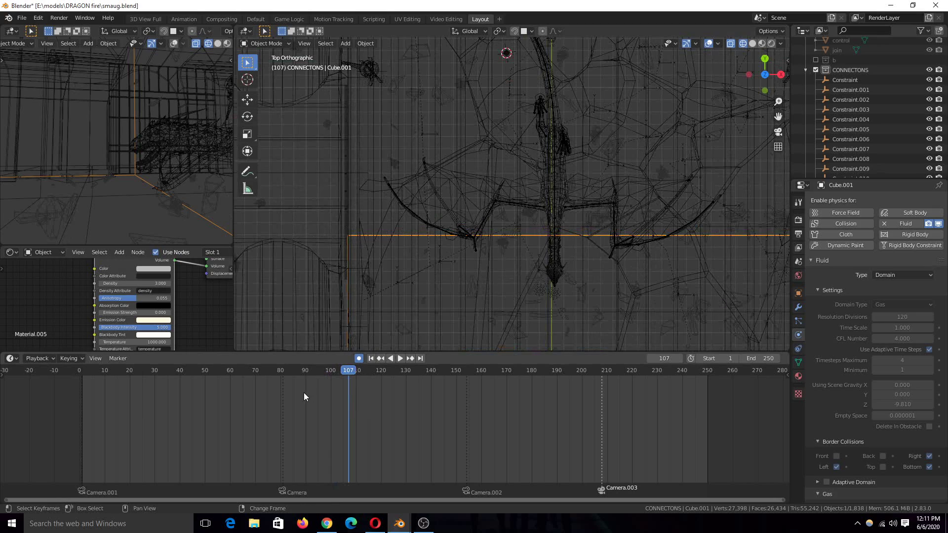
- Scrub the timeline to frame 207 and examine the fire near the corridor wall in perspective
{"action": "right_click_drag", "start_coordinate": [357, 401], "coordinate": [597, 297]}
{"action": "middle_click_drag", "start_coordinate": [598, 298], "coordinate": [537, 224]}
{"action": "scroll", "coordinate": [422, 200], "scroll_direction": "up", "scroll_amount": 5}
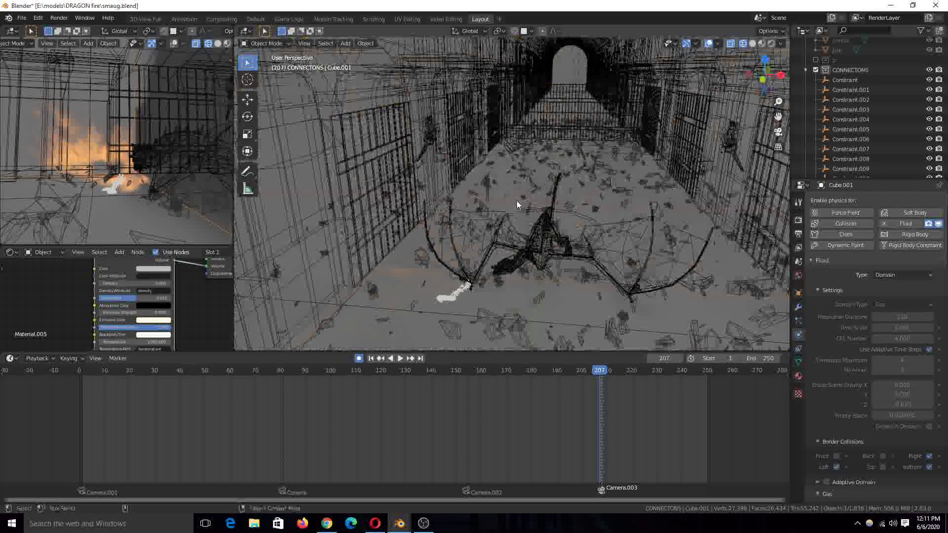
{"action": "middle_click_drag", "start_coordinate": [398, 205], "coordinate": [357, 170]}
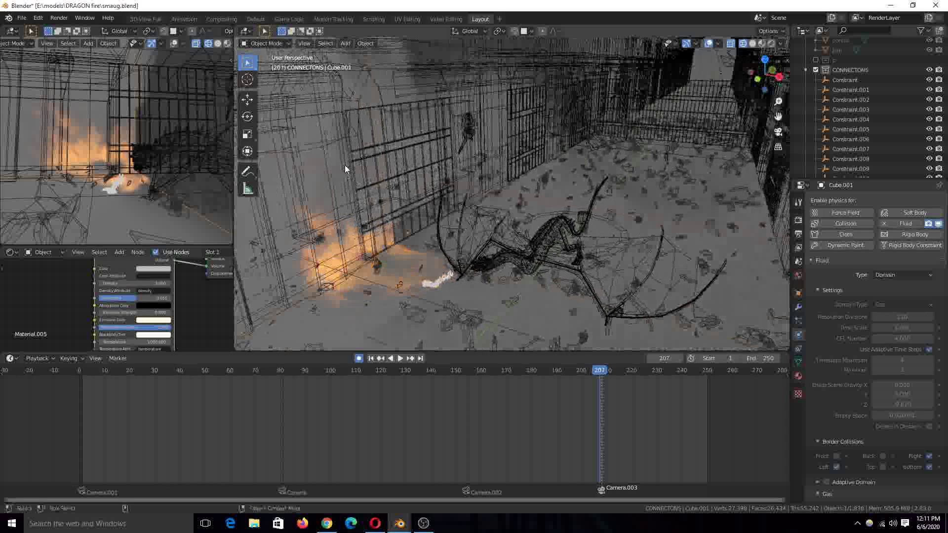
- Switch the viewport to solid shading and play to frame 210 to inspect the fire and smoke at the domain's border
{"action": "left_click", "coordinate": [752, 44]}
{"action": "mouse_move", "coordinate": [631, 81]}
{"action": "middle_mouse_down"}
{"action": "mouse_move", "coordinate": [564, 99]}
{"action": "mouse_move", "coordinate": [597, 92]}
{"action": "mouse_move", "coordinate": [579, 98]}
{"action": "middle_mouse_up"}
{"action": "middle_click_drag", "start_coordinate": [495, 112], "coordinate": [360, 146], "text": "alt"}
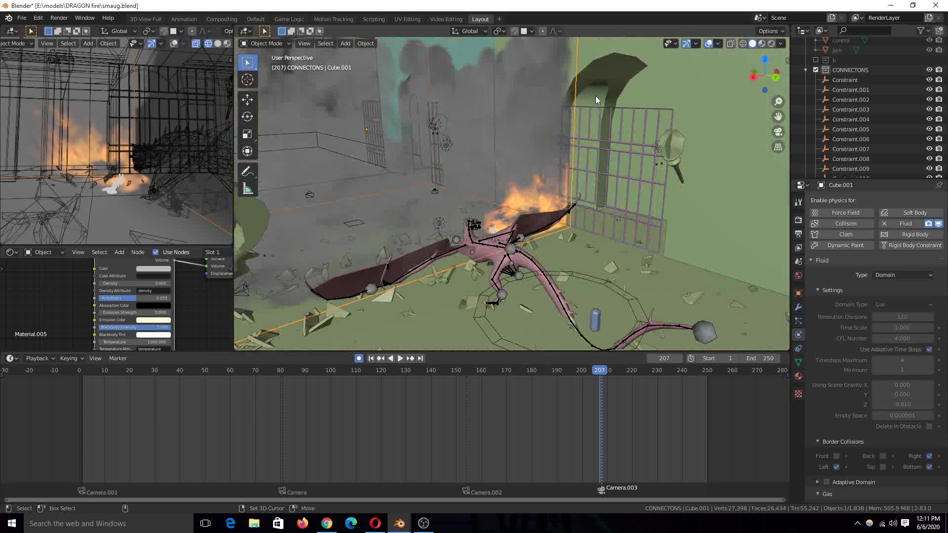
{"action": "key", "text": "space"}
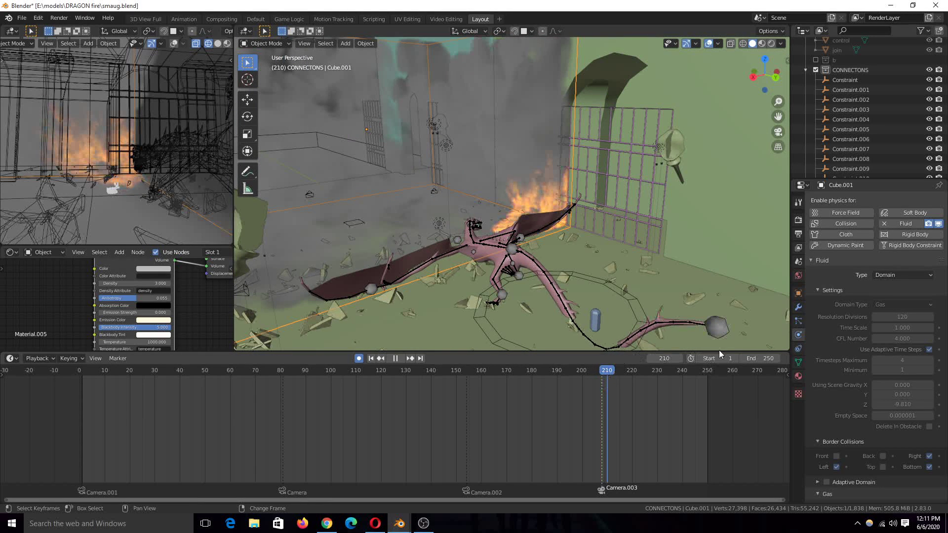
{"action": "key", "text": "space"}
- Review the fluid domain's border collision settings against its open and closed sides in the corridor
{"action": "scroll", "coordinate": [860, 387], "scroll_direction": "down", "scroll_amount": 5}
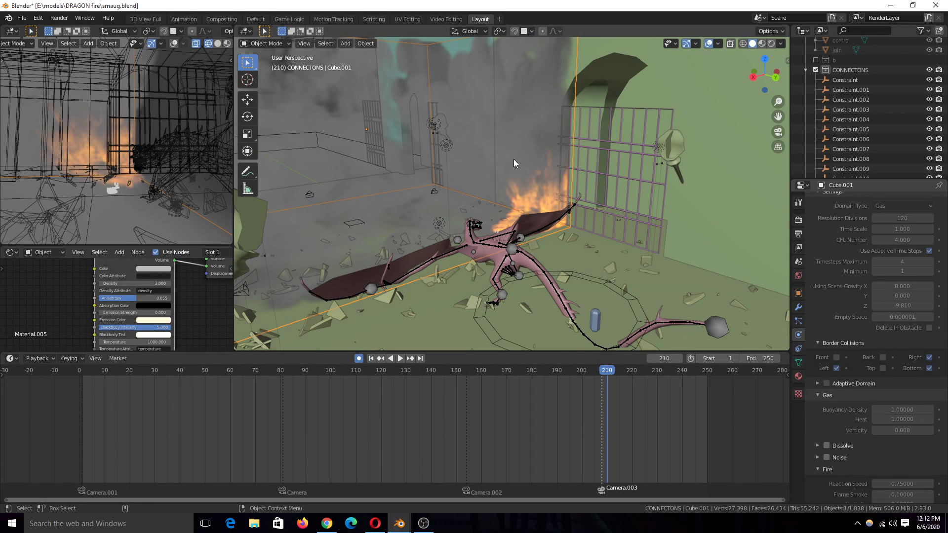
{"action": "middle_click_drag", "start_coordinate": [540, 161], "coordinate": [333, 149]}
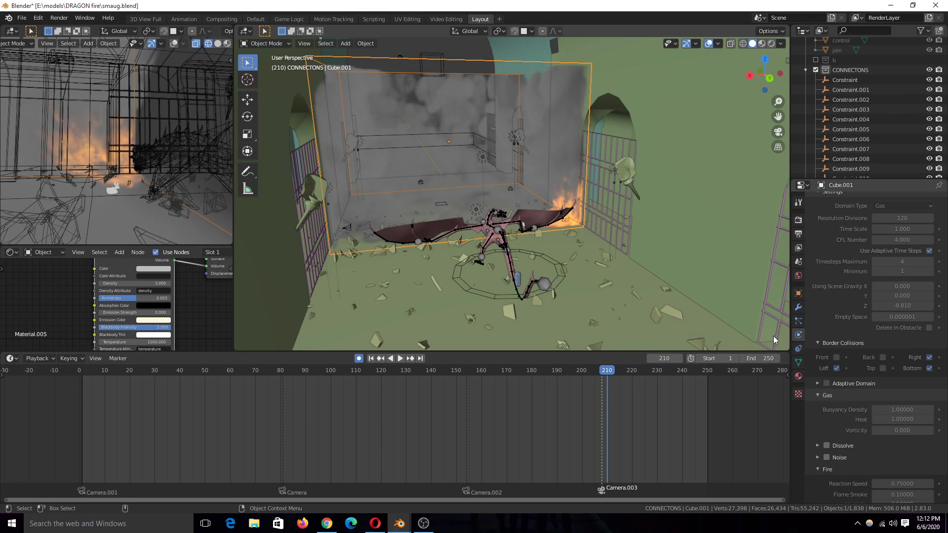
{"action": "scroll", "coordinate": [840, 345], "scroll_direction": "up", "scroll_amount": 5}
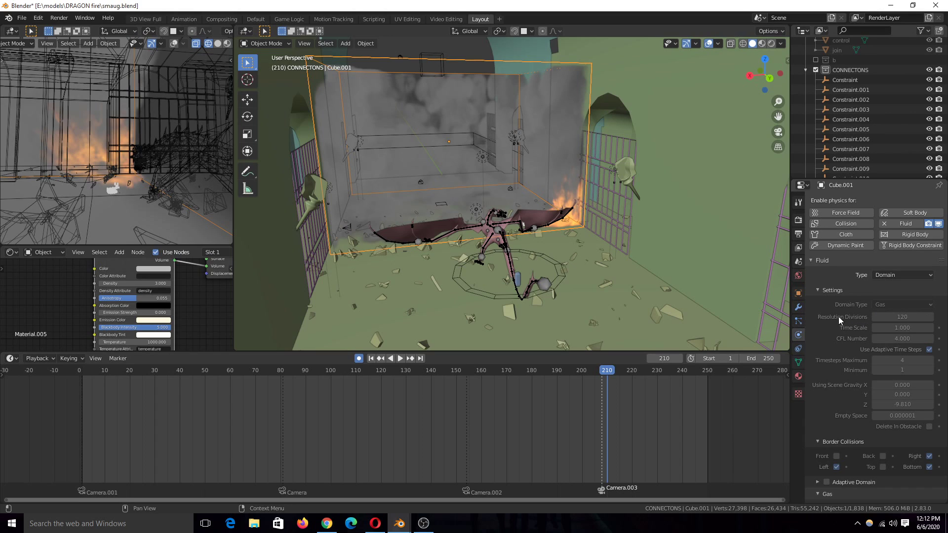
{"action": "scroll", "coordinate": [865, 383], "scroll_direction": "down", "scroll_amount": 4}
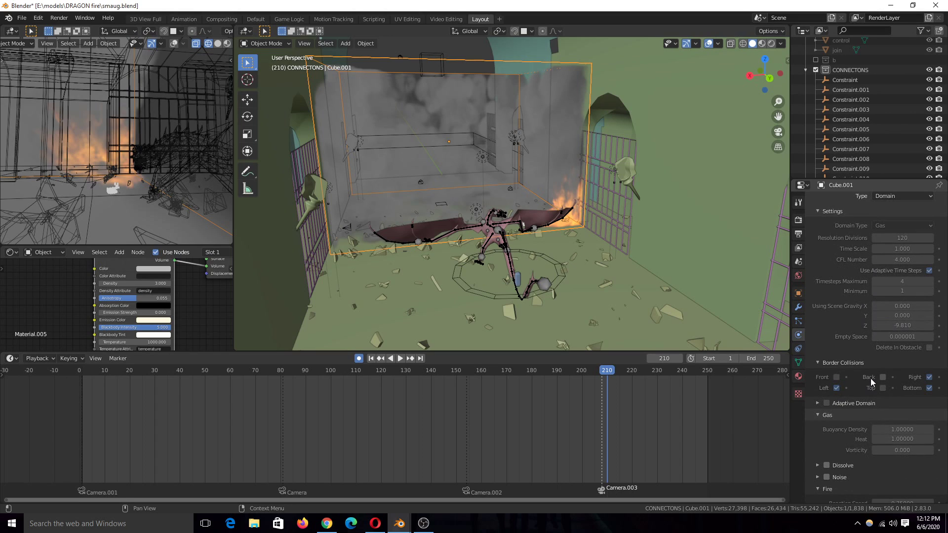
{"action": "scroll", "coordinate": [906, 271], "scroll_direction": "up", "scroll_amount": 2}
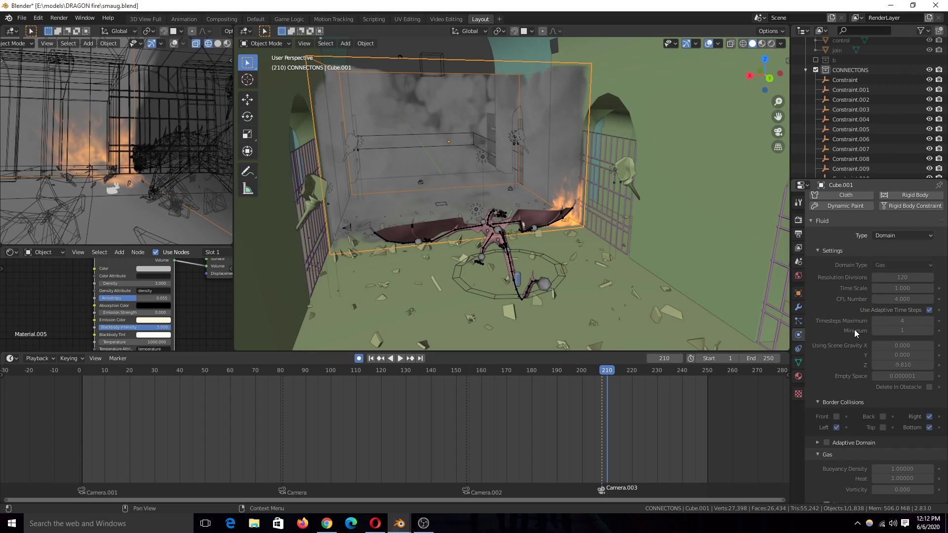
- Review the domain's gas, fire and cache settings
{"action": "scroll", "coordinate": [854, 330], "scroll_direction": "down", "scroll_amount": 4}
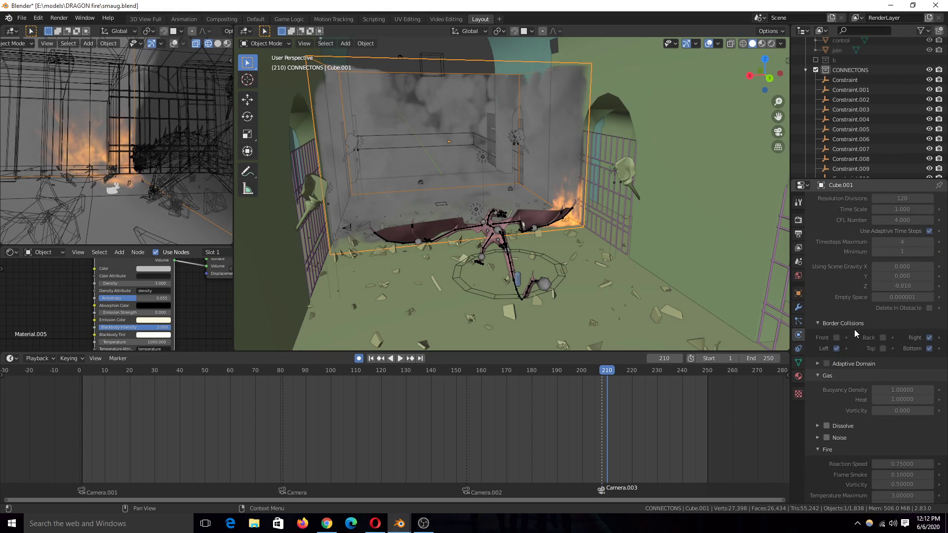
{"action": "scroll", "coordinate": [855, 330], "scroll_direction": "down", "scroll_amount": 2}
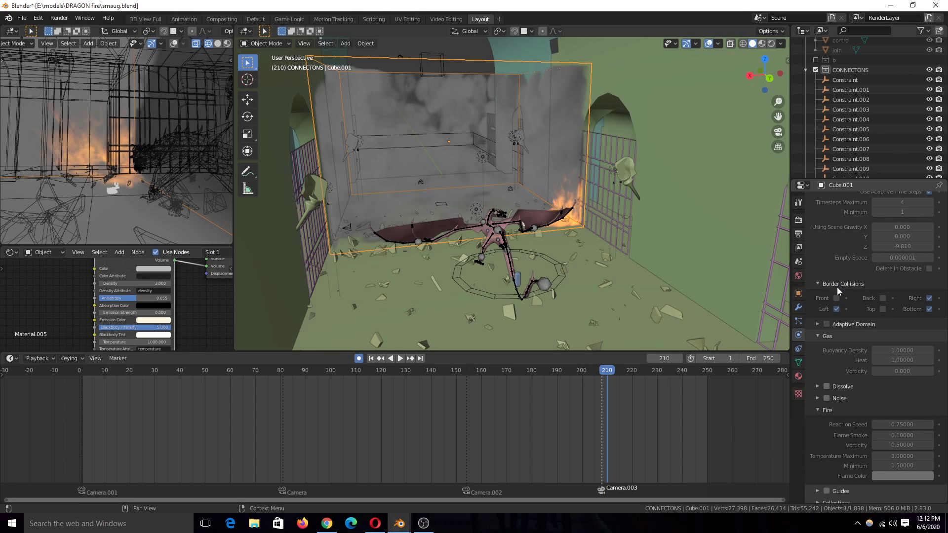
{"action": "scroll", "coordinate": [860, 399], "scroll_direction": "down", "scroll_amount": 3}
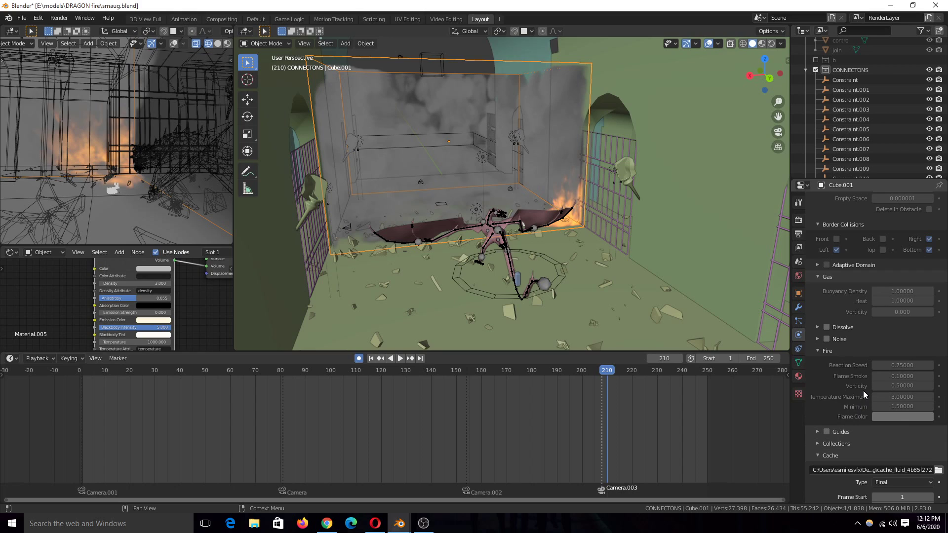
{"action": "scroll", "coordinate": [864, 390], "scroll_direction": "down", "scroll_amount": 3}
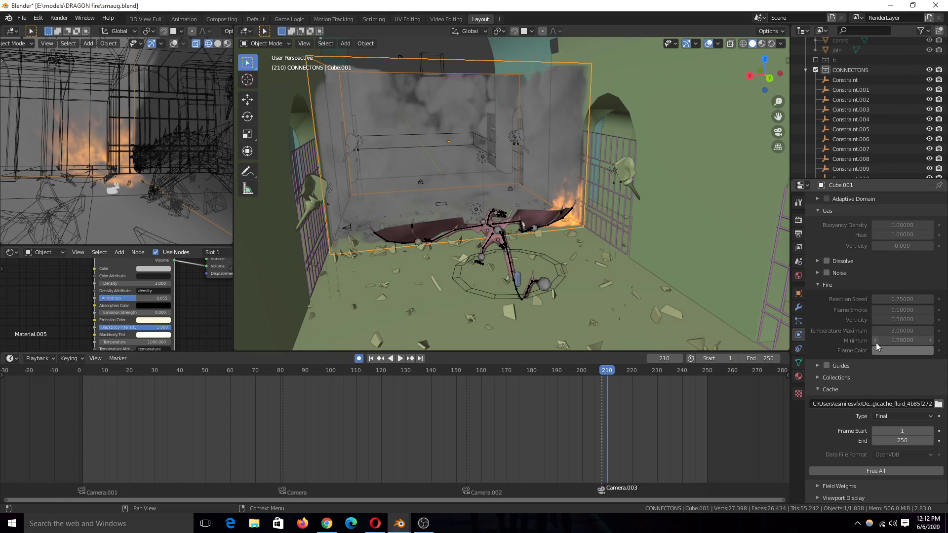
{"action": "scroll", "coordinate": [877, 344], "scroll_direction": "up", "scroll_amount": 2}
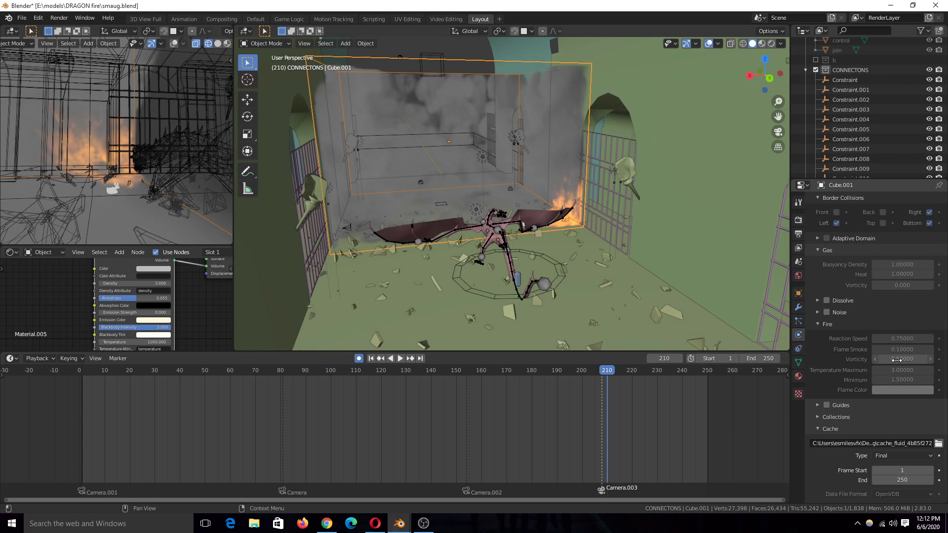
- Inspect the dragon's head and the flames in front of its mouth up close from several angles
{"action": "scroll", "coordinate": [507, 304], "scroll_direction": "up", "scroll_amount": 2}
{"action": "scroll", "coordinate": [507, 303], "scroll_direction": "up", "scroll_amount": 2}
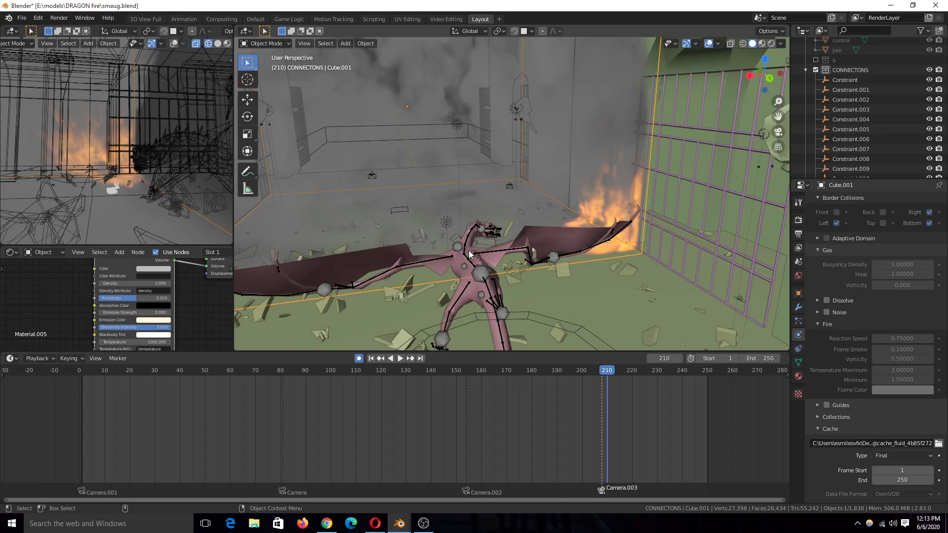
{"action": "middle_click_drag", "start_coordinate": [502, 304], "coordinate": [583, 243]}
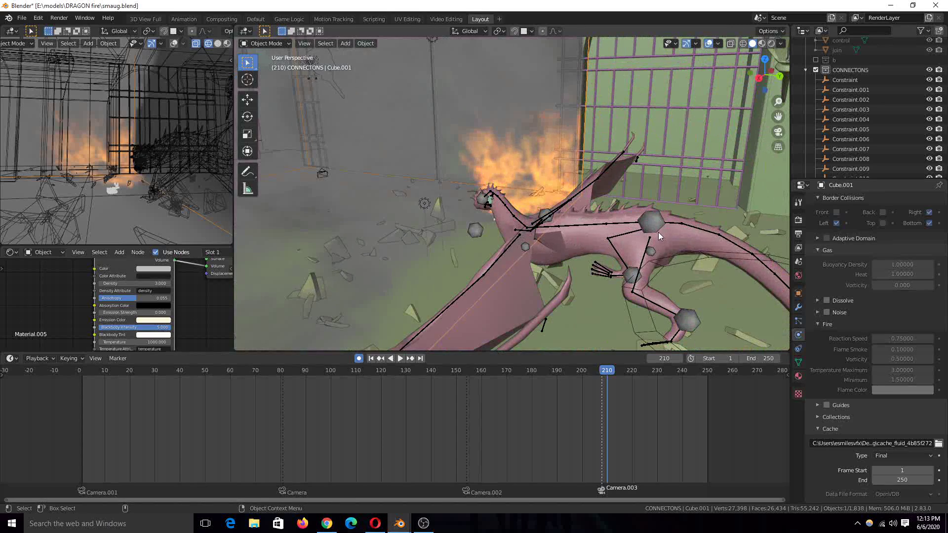
{"action": "middle_click_drag", "start_coordinate": [659, 232], "coordinate": [544, 251]}
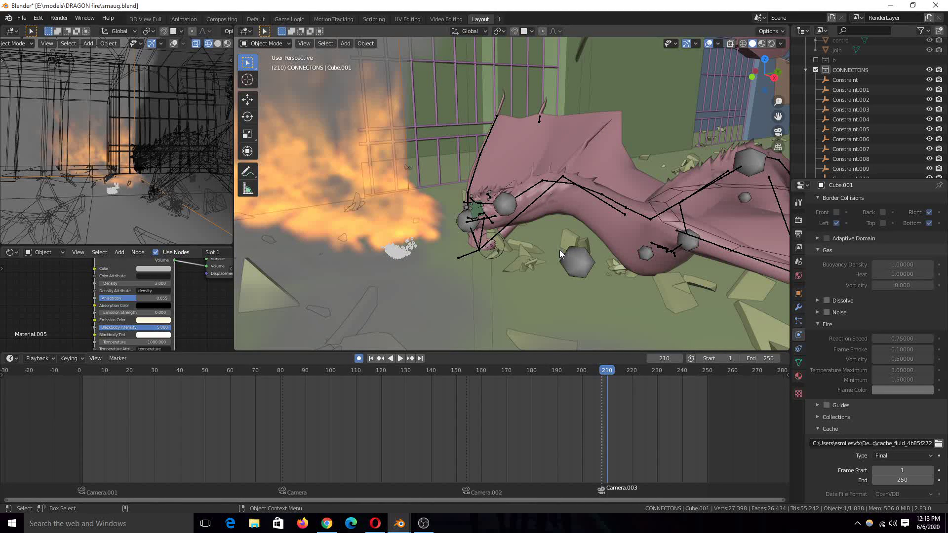
{"action": "middle_click_drag", "start_coordinate": [559, 250], "coordinate": [520, 298], "text": "shift"}
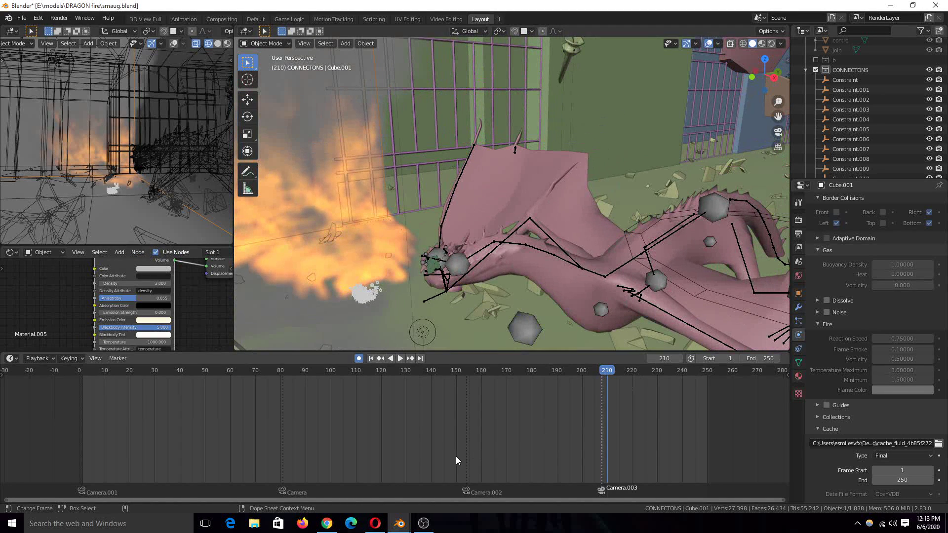
- Delete the large flat plane covering the corridor to expose the fractured roof
{"action": "scroll", "coordinate": [725, 247], "scroll_direction": "down", "scroll_amount": 9}
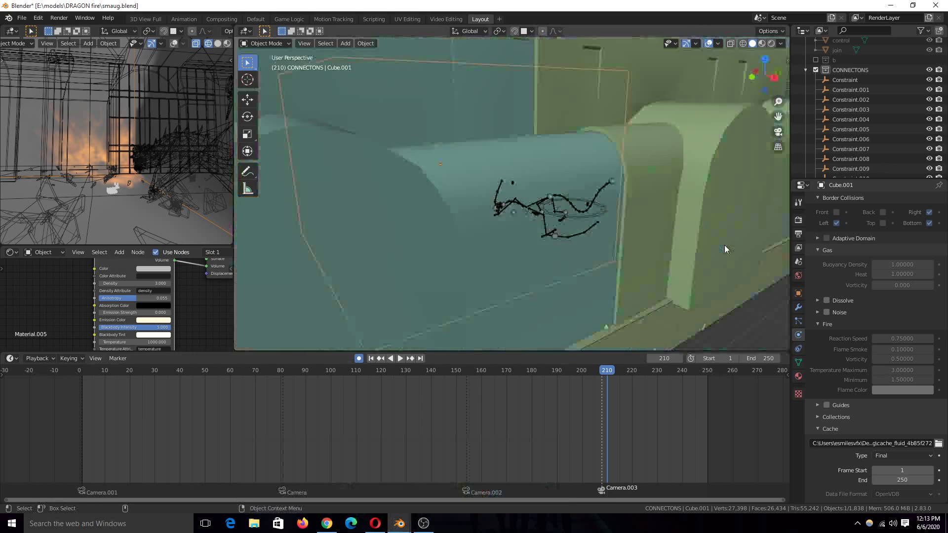
{"action": "middle_click_drag", "start_coordinate": [725, 247], "coordinate": [595, 28]}
{"action": "scroll", "coordinate": [662, 262], "scroll_direction": "down", "scroll_amount": 3}
{"action": "scroll", "coordinate": [662, 259], "scroll_direction": "down", "scroll_amount": 1}
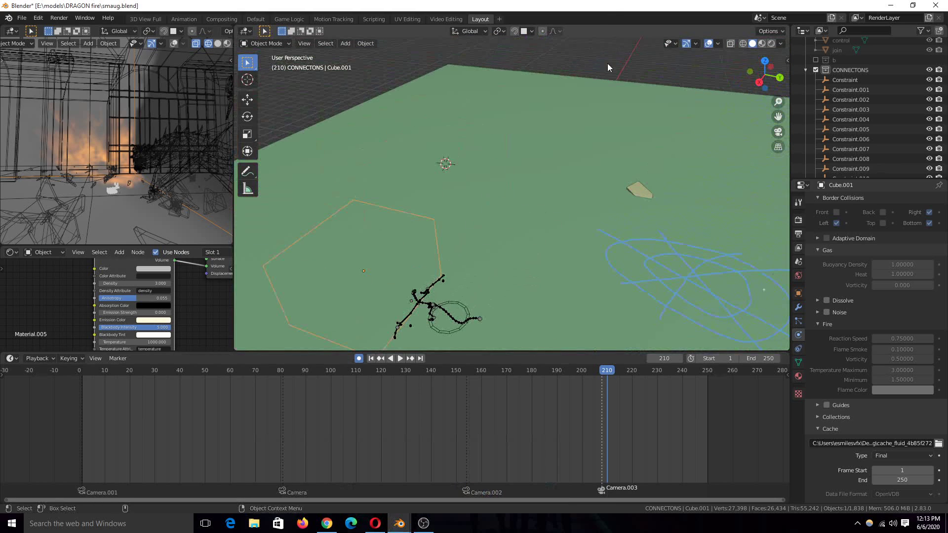
{"action": "scroll", "coordinate": [606, 68], "scroll_direction": "down", "scroll_amount": 4}
{"action": "middle_click_drag", "start_coordinate": [597, 81], "coordinate": [618, 56], "text": "shift"}
{"action": "left_click", "coordinate": [535, 112]}
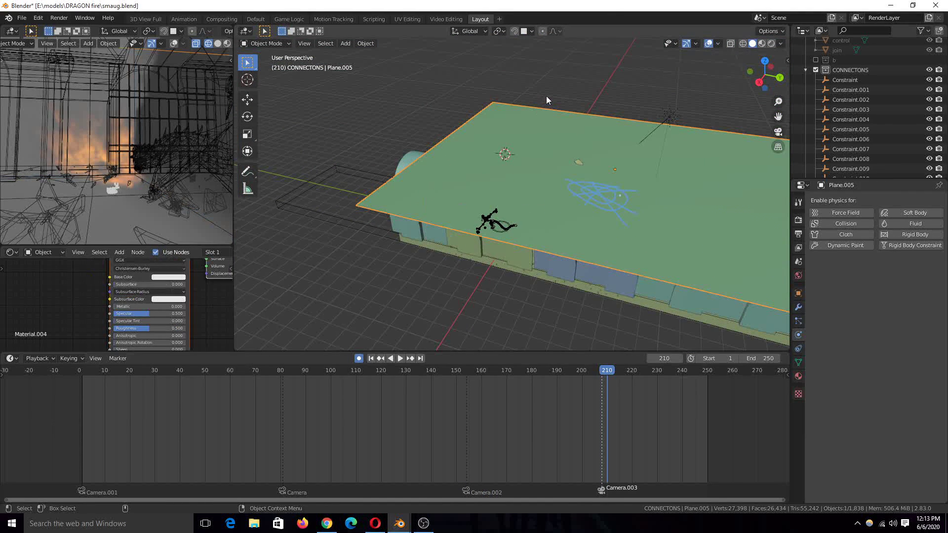
{"action": "key", "text": "Delete"}
{"action": "scroll", "coordinate": [632, 149], "scroll_direction": "up", "scroll_amount": 4}
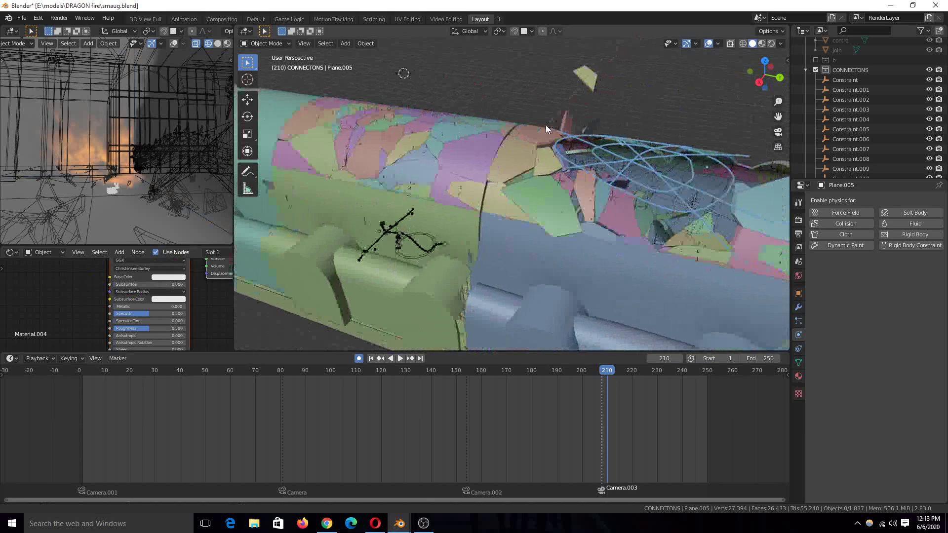
- Play and scrub the animation from the beginning to frame 110 to follow the dragon breaking through the roof
{"action": "right_click", "coordinate": [54, 398]}
{"action": "middle_click_drag", "start_coordinate": [589, 242], "coordinate": [505, 223], "text": "shift"}
{"action": "right_click_drag", "start_coordinate": [114, 391], "coordinate": [146, 388]}
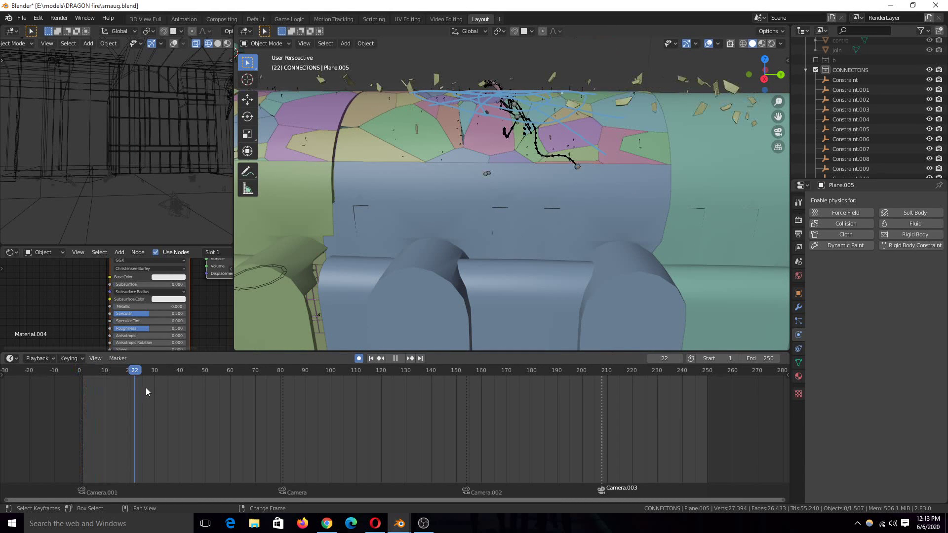
{"action": "left_click_drag", "start_coordinate": [146, 387], "coordinate": [170, 389]}
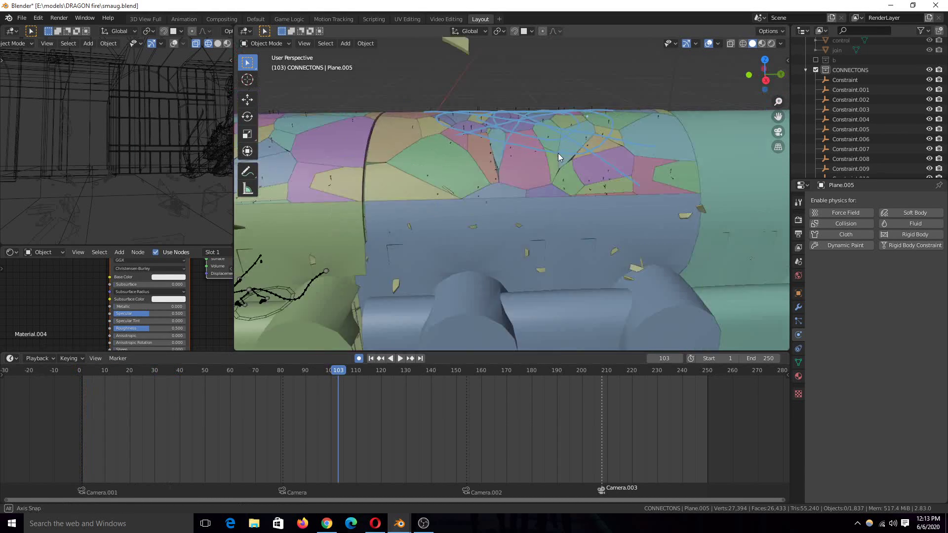
{"action": "middle_click_drag", "start_coordinate": [558, 153], "coordinate": [602, 137]}
{"action": "right_click", "coordinate": [357, 390]}
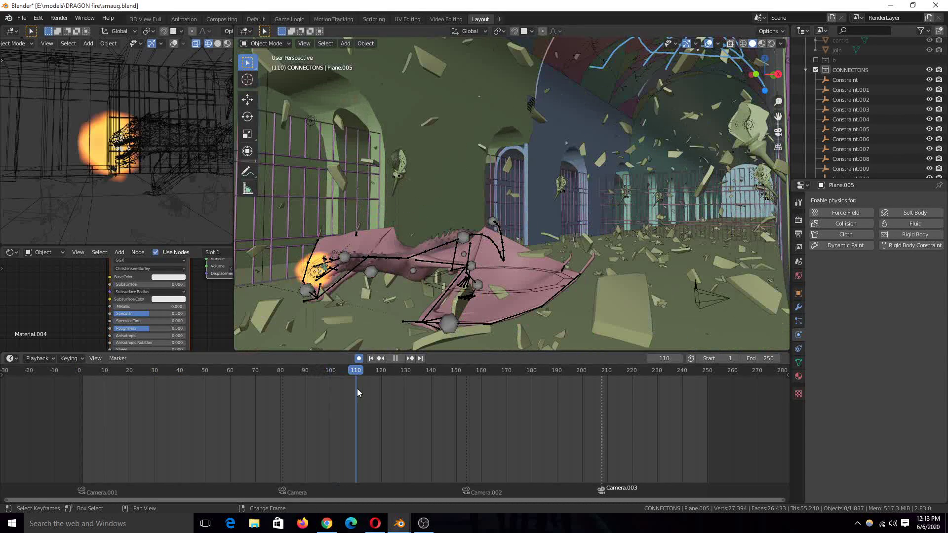
{"action": "key", "text": "space"}
- Select the debris emitter plane Plane.008 above the roof and review its particle emission, velocity and render settings
{"action": "left_click", "coordinate": [527, 54]}
{"action": "scroll", "coordinate": [573, 63], "scroll_direction": "down", "scroll_amount": 7}
{"action": "middle_click_drag", "start_coordinate": [573, 63], "coordinate": [582, 164]}
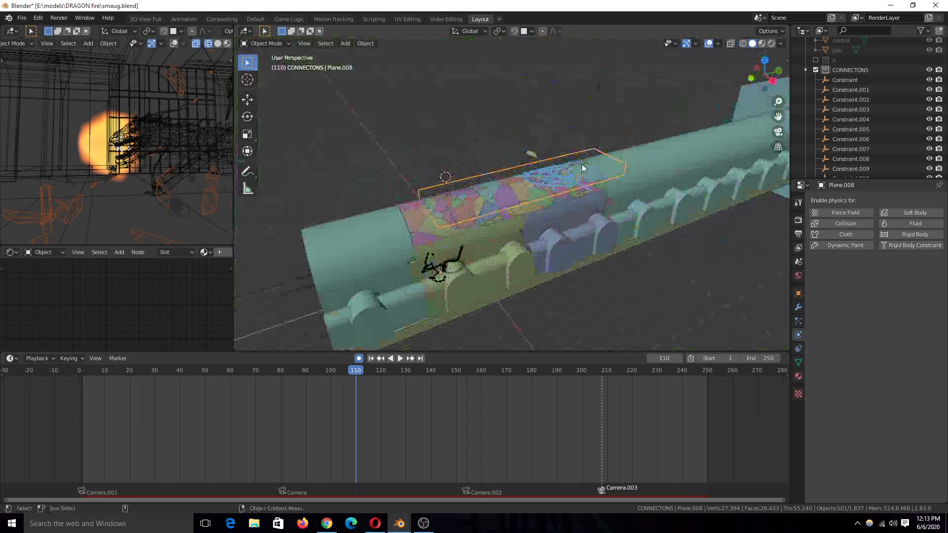
{"action": "left_click", "coordinate": [799, 319]}
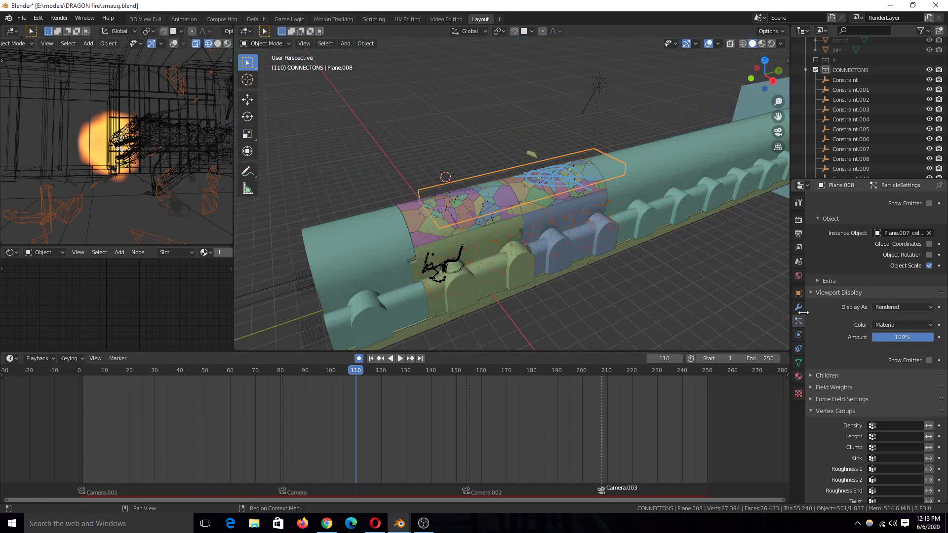
{"action": "scroll", "coordinate": [856, 236], "scroll_direction": "up", "scroll_amount": 10}
{"action": "scroll", "coordinate": [565, 184], "scroll_direction": "up", "scroll_amount": 6}
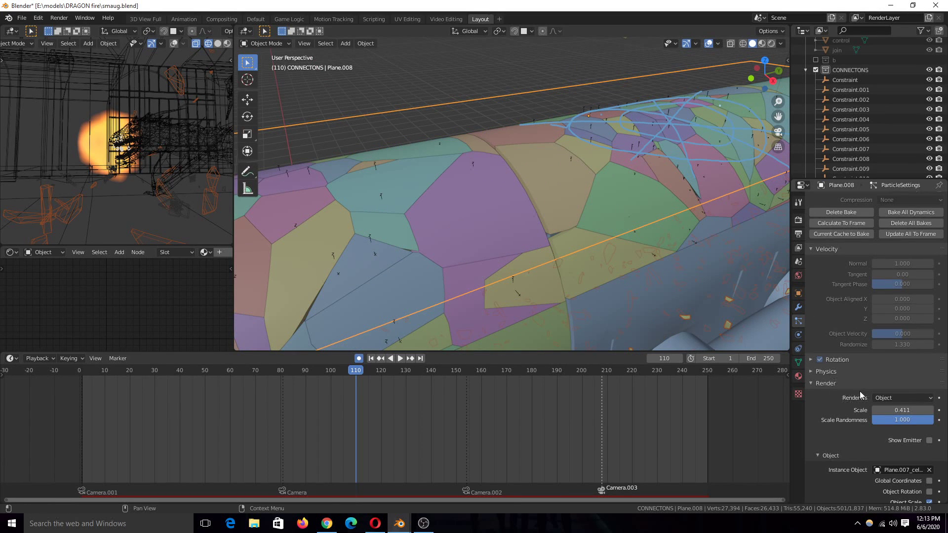
{"action": "scroll", "coordinate": [872, 443], "scroll_direction": "down", "scroll_amount": 3}
{"action": "scroll", "coordinate": [889, 371], "scroll_direction": "up", "scroll_amount": 15}
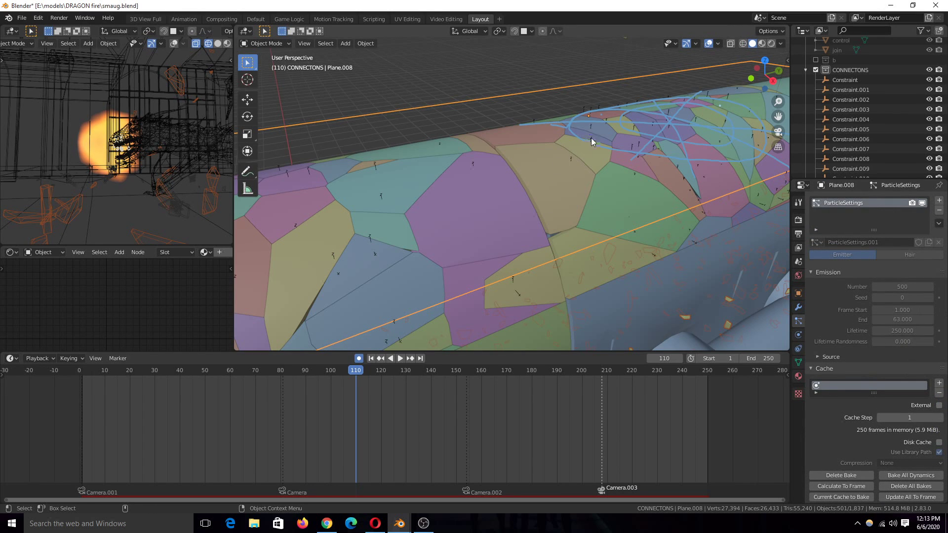
- View the falling debris inside the corridor and advance the animation to frame 133
{"action": "middle_click_drag", "start_coordinate": [592, 142], "coordinate": [658, 95]}
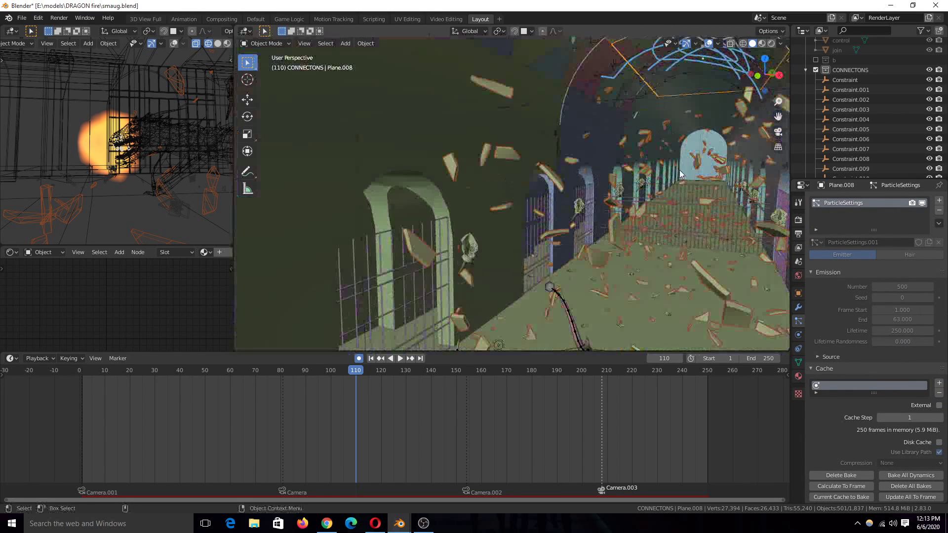
{"action": "scroll", "coordinate": [629, 292], "scroll_direction": "down", "scroll_amount": 4}
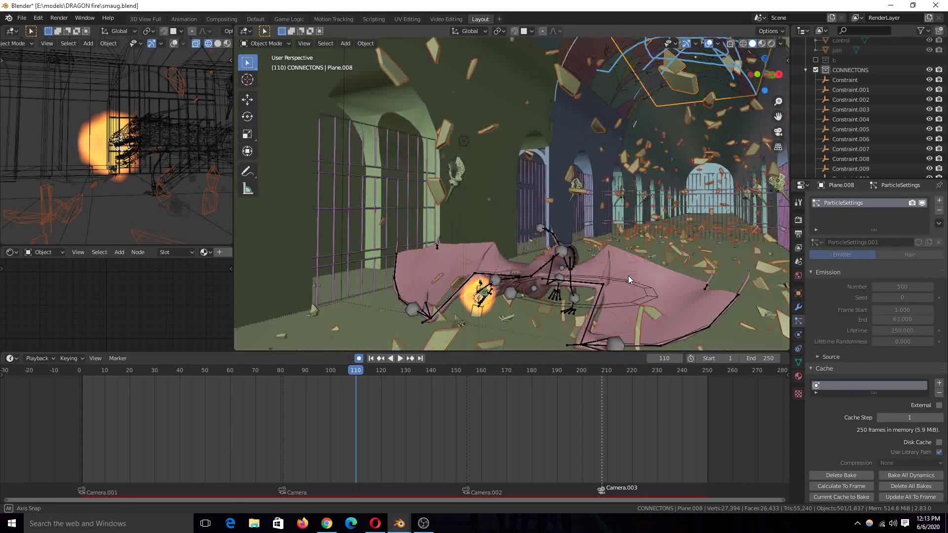
{"action": "key", "text": "space"}
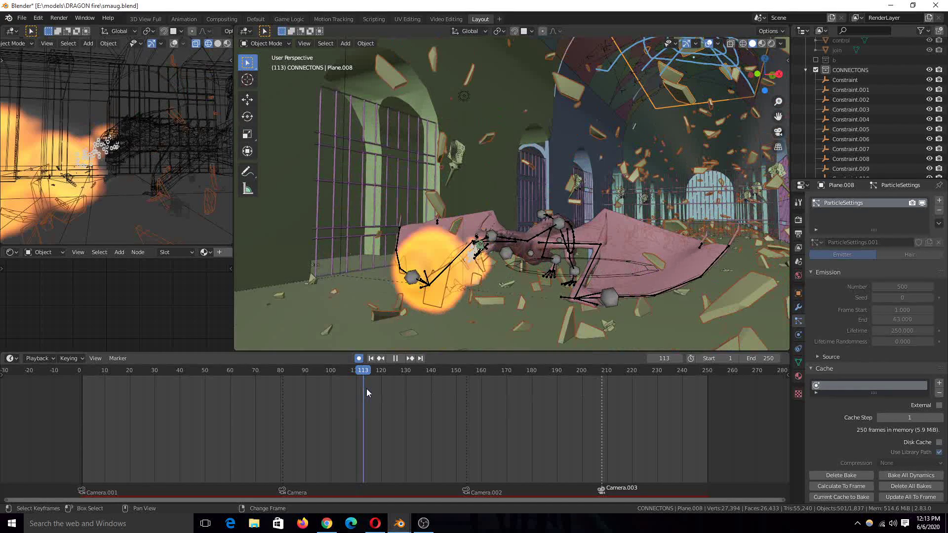
{"action": "right_click_drag", "start_coordinate": [388, 386], "coordinate": [414, 389], "text": "shift"}
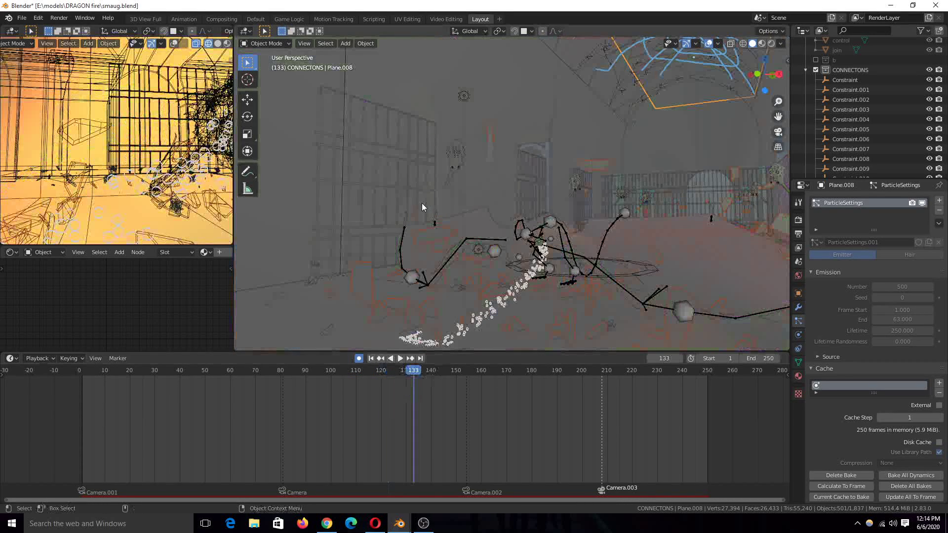
- Select the barred gate across the corridor, examine that area up close, and clear the selection
{"action": "key", "text": "alt"}
{"action": "key", "text": "alt+a"}
{"action": "left_click", "coordinate": [641, 202]}
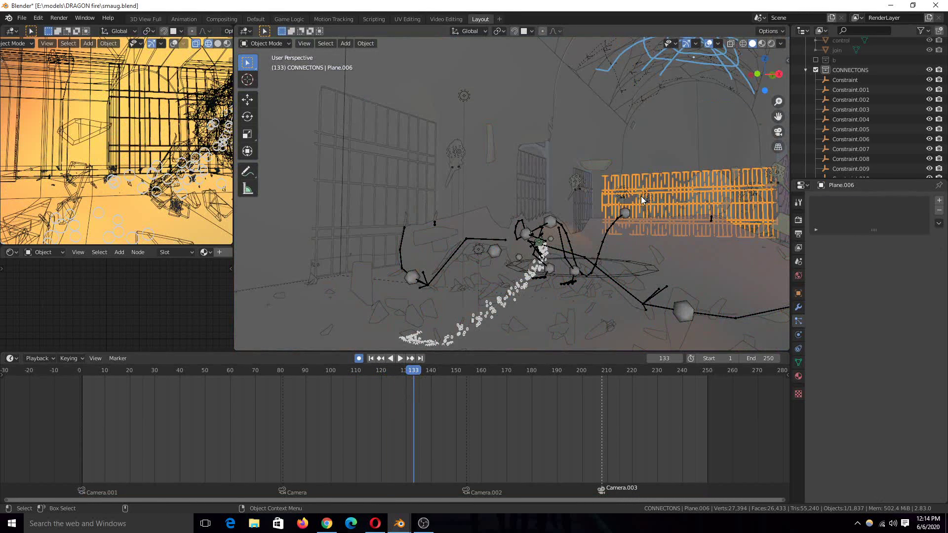
{"action": "key", "text": "alt+z"}
{"action": "middle_click_drag", "start_coordinate": [641, 203], "coordinate": [645, 235]}
{"action": "scroll", "coordinate": [644, 235], "scroll_direction": "up", "scroll_amount": 2}
{"action": "key", "text": "alt+a"}
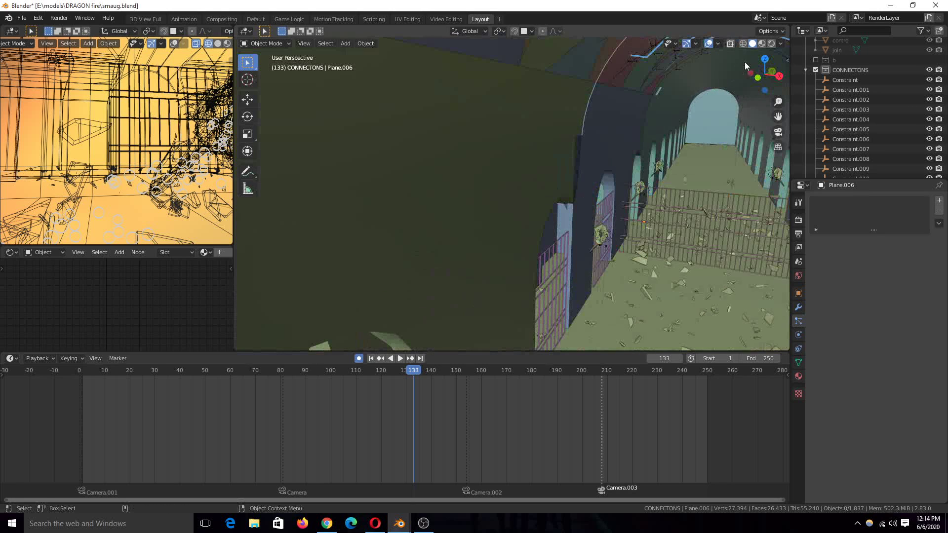
- Switch the viewport to rendered shading and view the fire at frame 133 through the scene camera
{"action": "left_click", "coordinate": [769, 44]}
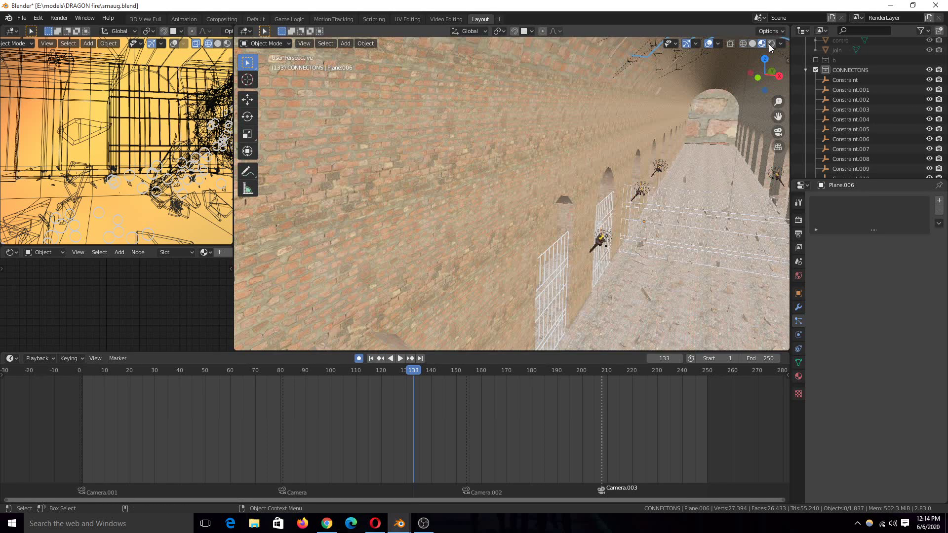
{"action": "left_click", "coordinate": [771, 44]}
{"action": "scroll", "coordinate": [671, 128], "scroll_direction": "down", "scroll_amount": 5}
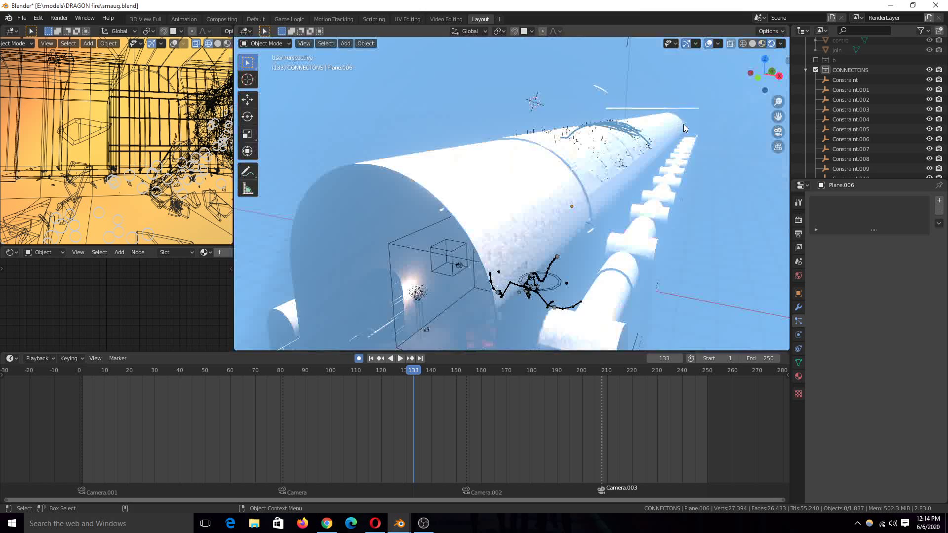
{"action": "key", "text": "KP_0"}
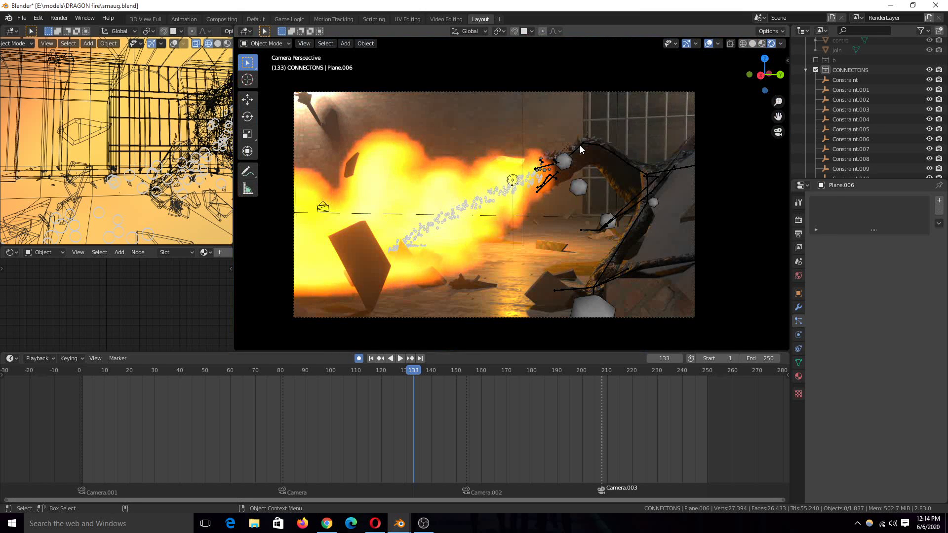
- Leave the camera view and select the fluid domain cube to show its volume material nodes
{"action": "left_click", "coordinate": [500, 193]}
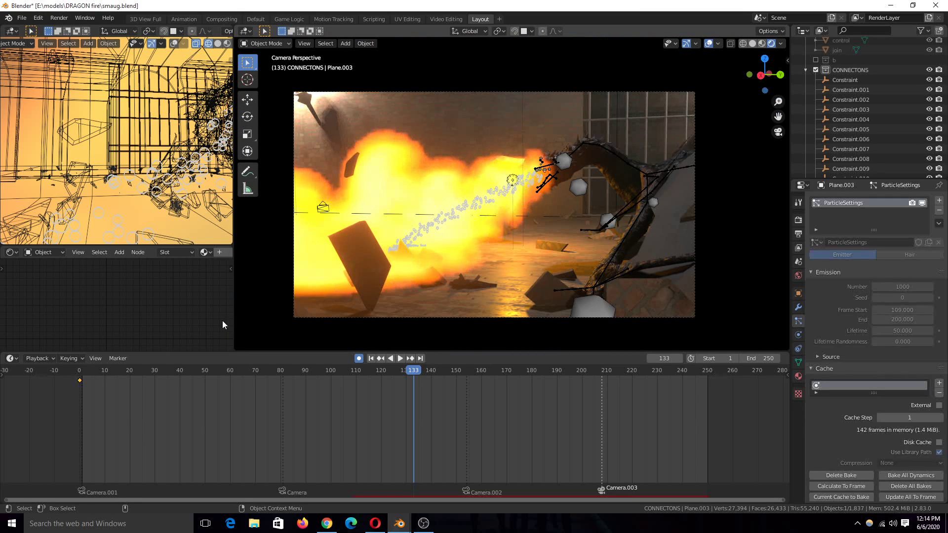
{"action": "middle_click_drag", "start_coordinate": [474, 257], "coordinate": [594, 238]}
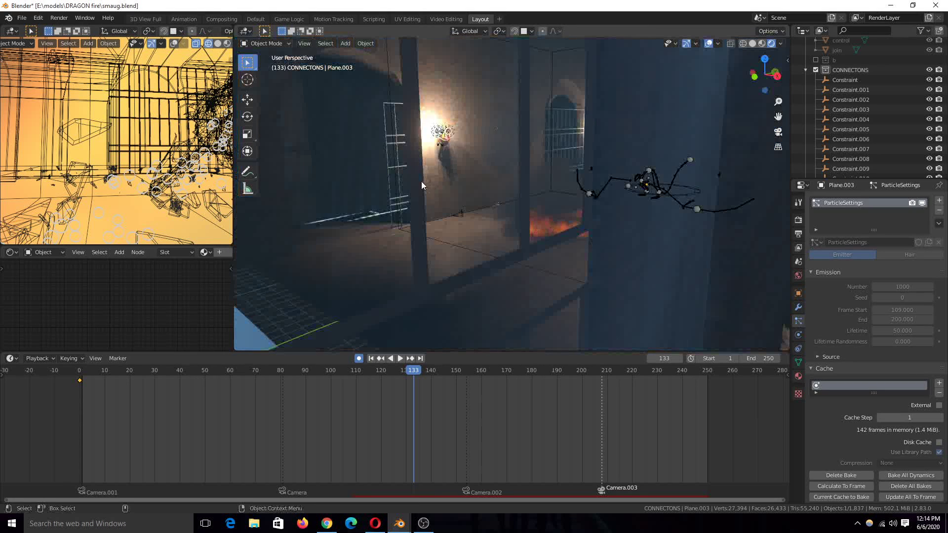
{"action": "left_click", "coordinate": [398, 179]}
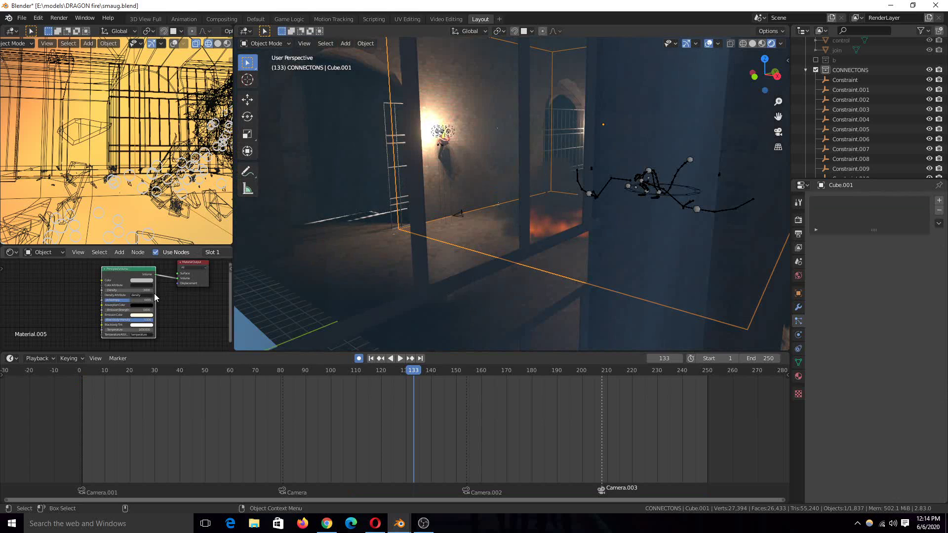
- Try a Blackbody Intensity of 0 on the fire's Principled Volume shader and restore its previous value
{"action": "scroll", "coordinate": [154, 281], "scroll_direction": "up", "scroll_amount": 2}
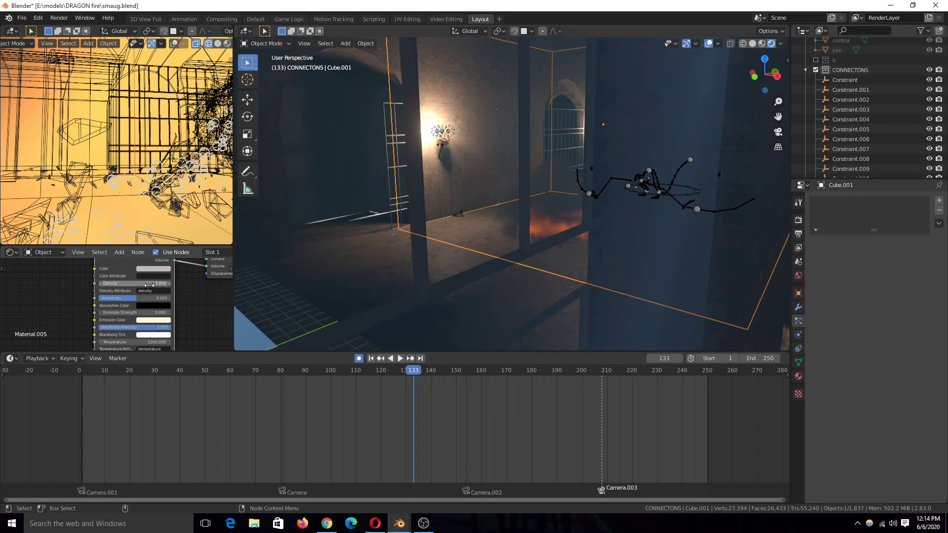
{"action": "middle_click_drag", "start_coordinate": [201, 321], "coordinate": [195, 303]}
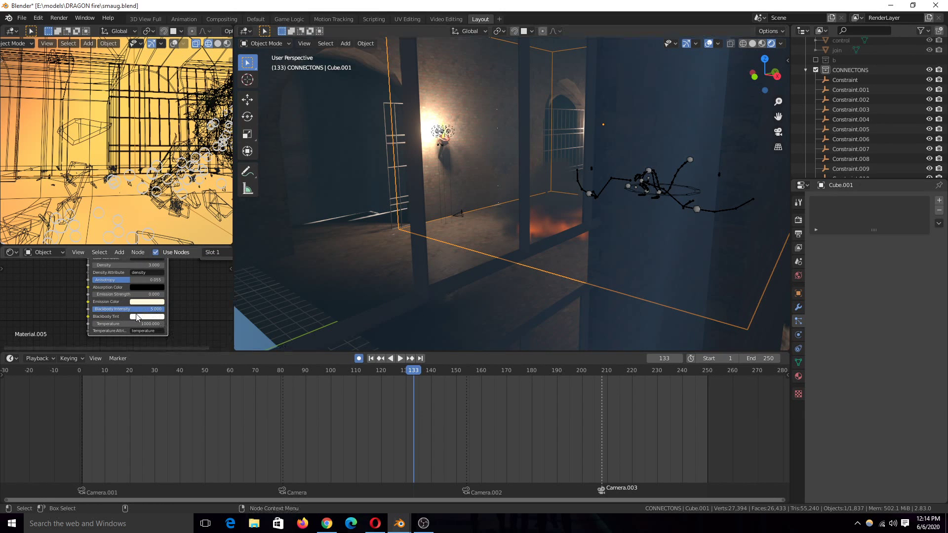
{"action": "middle_click_drag", "start_coordinate": [496, 269], "coordinate": [508, 271]}
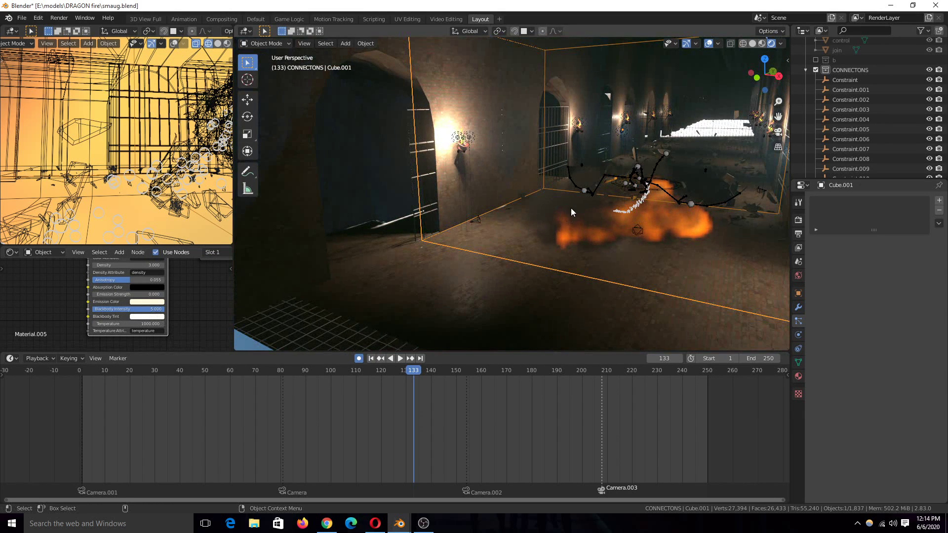
{"action": "scroll", "coordinate": [588, 213], "scroll_direction": "up", "scroll_amount": 1}
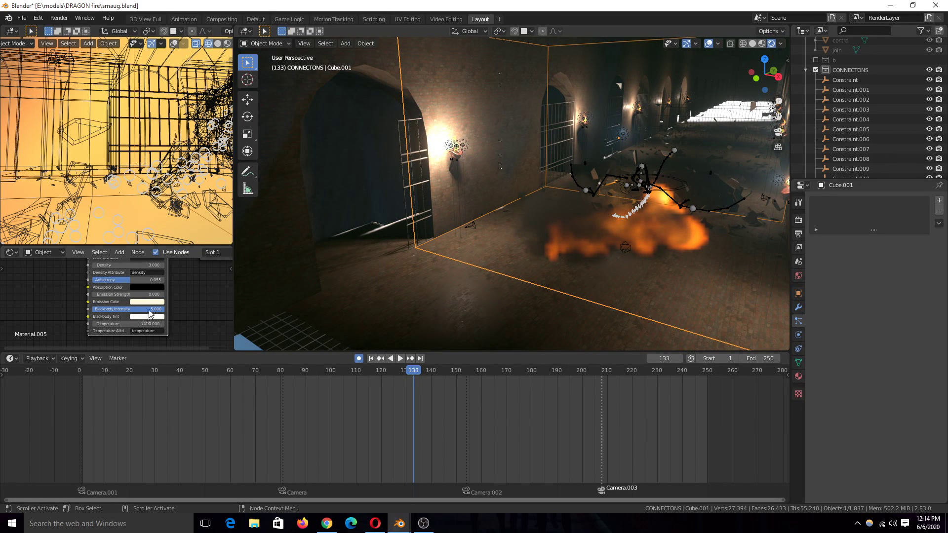
{"action": "key", "text": "Return"}
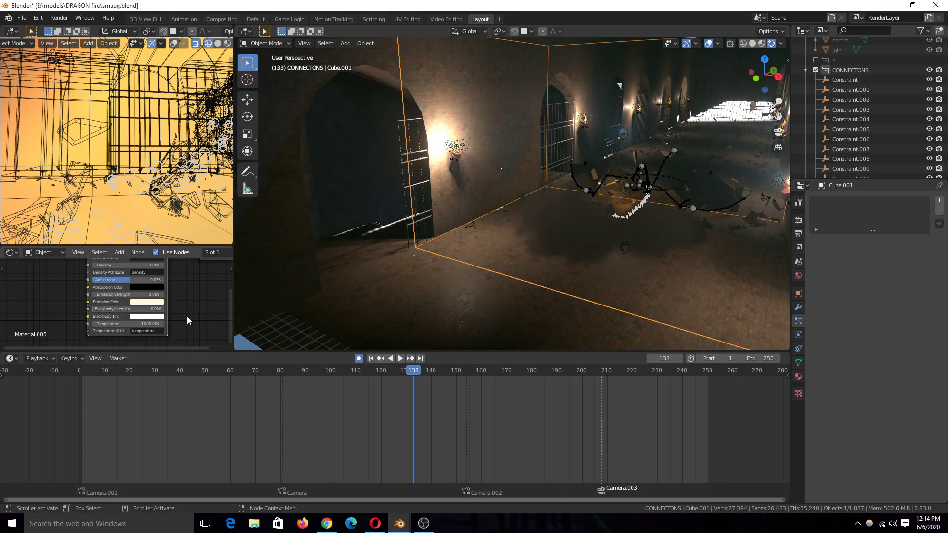
{"action": "key", "text": "Return"}
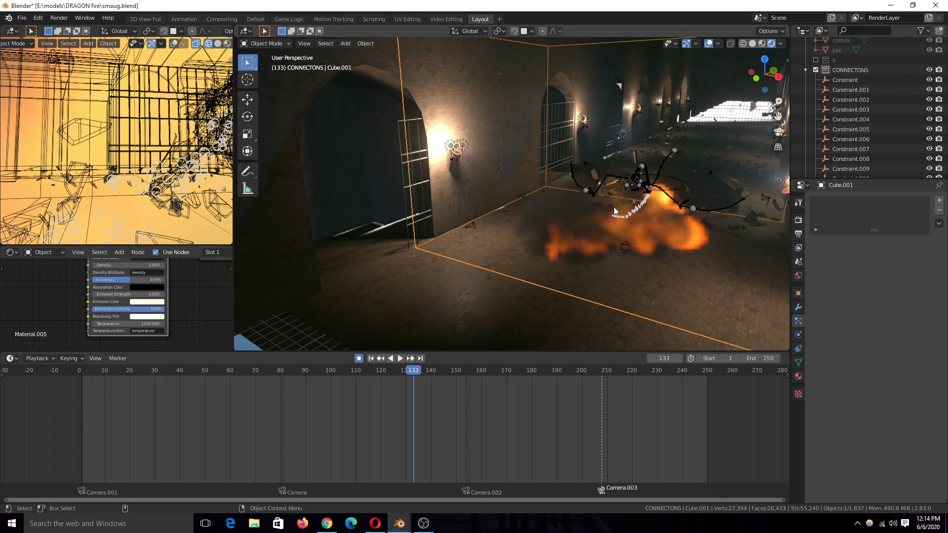
- Compare the fire at a volume Density of 1, set the Density to 5, and save the file
{"action": "middle_click_drag", "start_coordinate": [626, 217], "coordinate": [600, 223]}
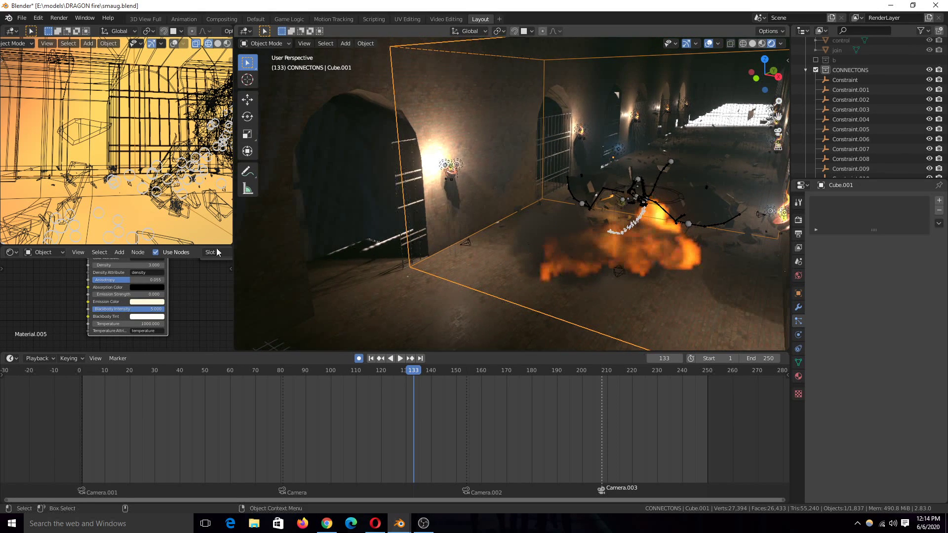
{"action": "middle_click_drag", "start_coordinate": [188, 285], "coordinate": [161, 279]}
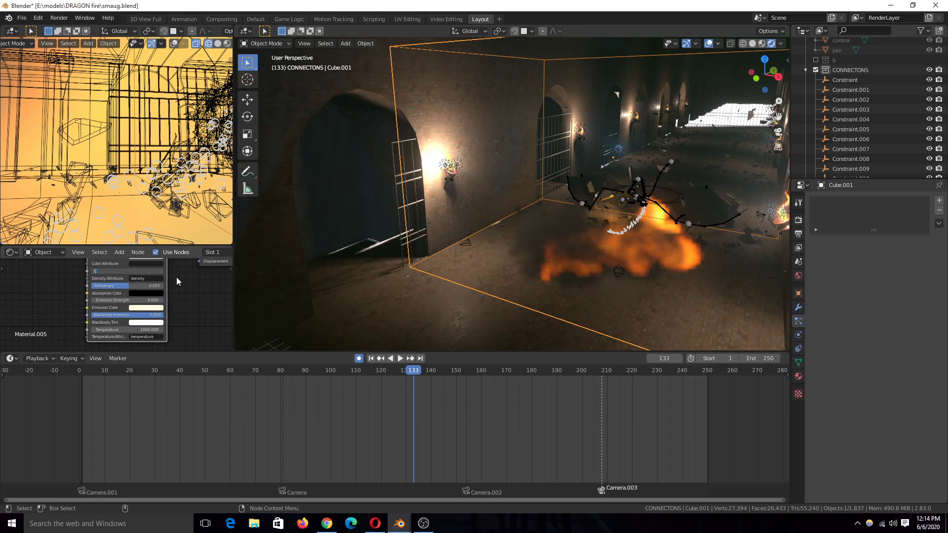
{"action": "key", "text": "Return"}
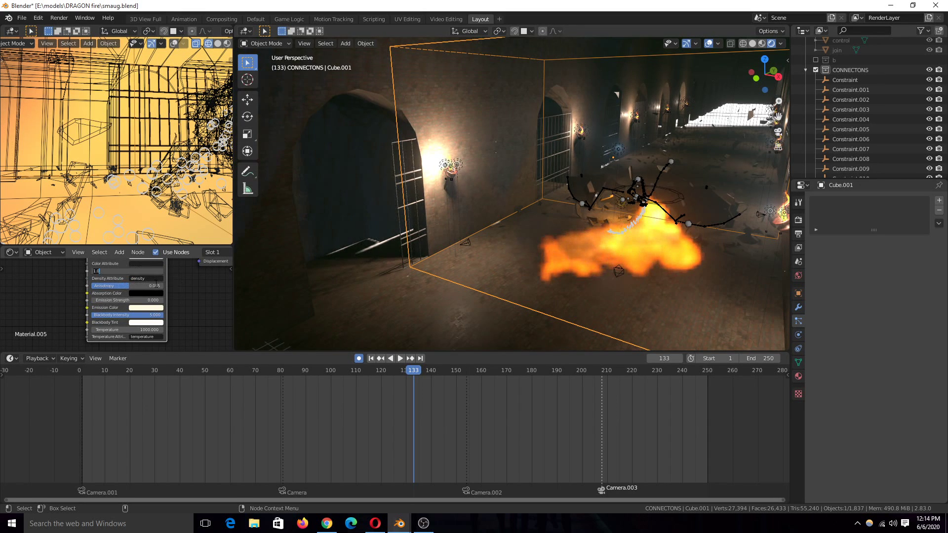
{"action": "key", "text": "Return"}
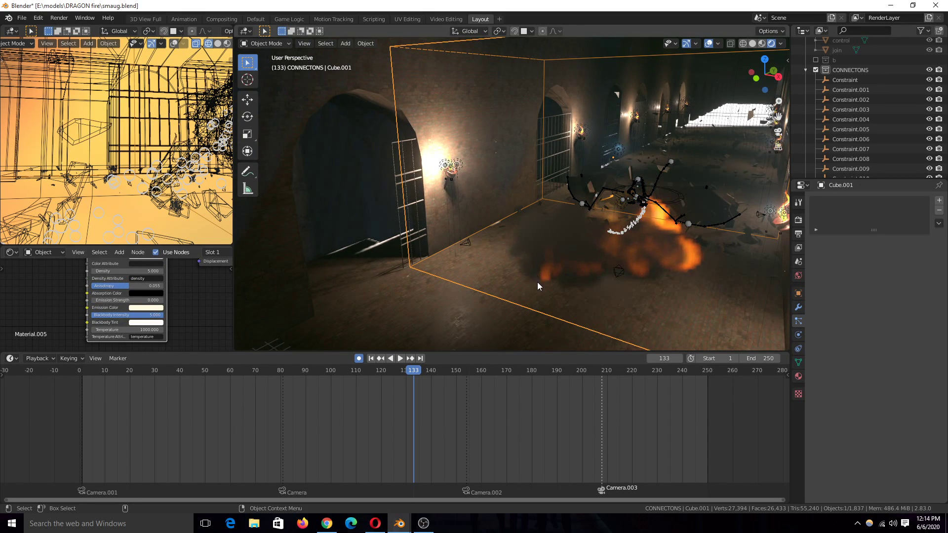
{"action": "middle_click_drag", "start_coordinate": [537, 283], "coordinate": [493, 293]}
{"action": "key", "text": "ctrl+s"}
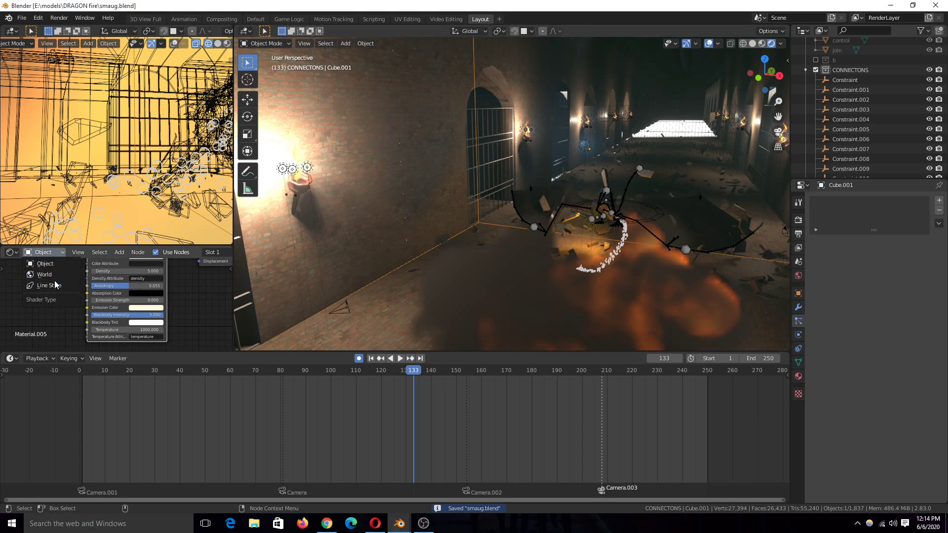
- Show the World shader nodes with their volume setup, return to the object's material nodes, and save the file
{"action": "left_click", "coordinate": [58, 276]}
{"action": "middle_click_drag", "start_coordinate": [147, 278], "coordinate": [63, 280]}
{"action": "scroll", "coordinate": [68, 281], "scroll_direction": "down", "scroll_amount": 4}
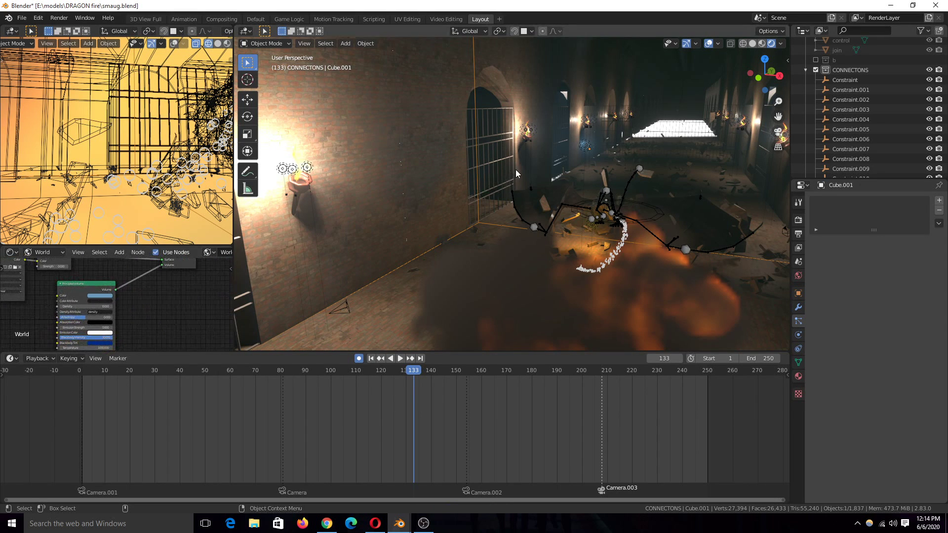
{"action": "scroll", "coordinate": [592, 149], "scroll_direction": "down", "scroll_amount": 2}
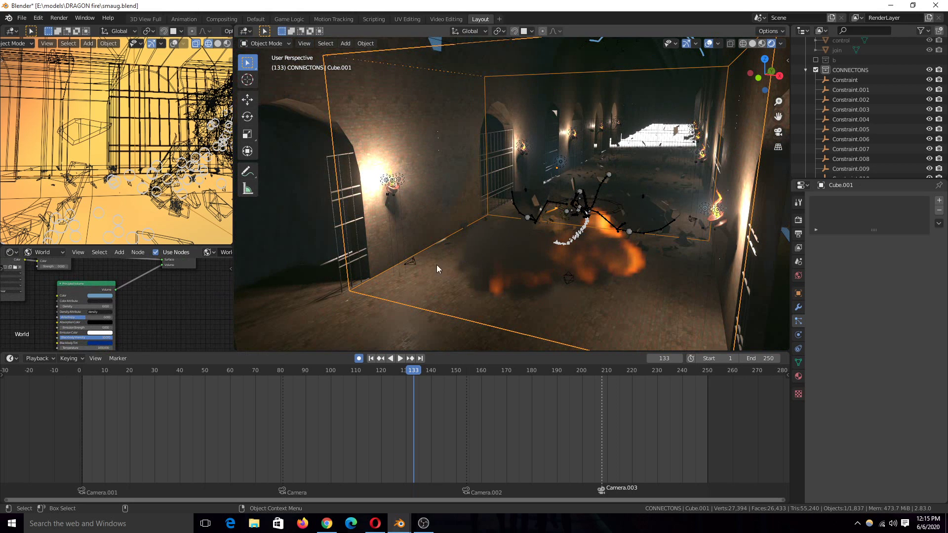
{"action": "left_click", "coordinate": [45, 252]}
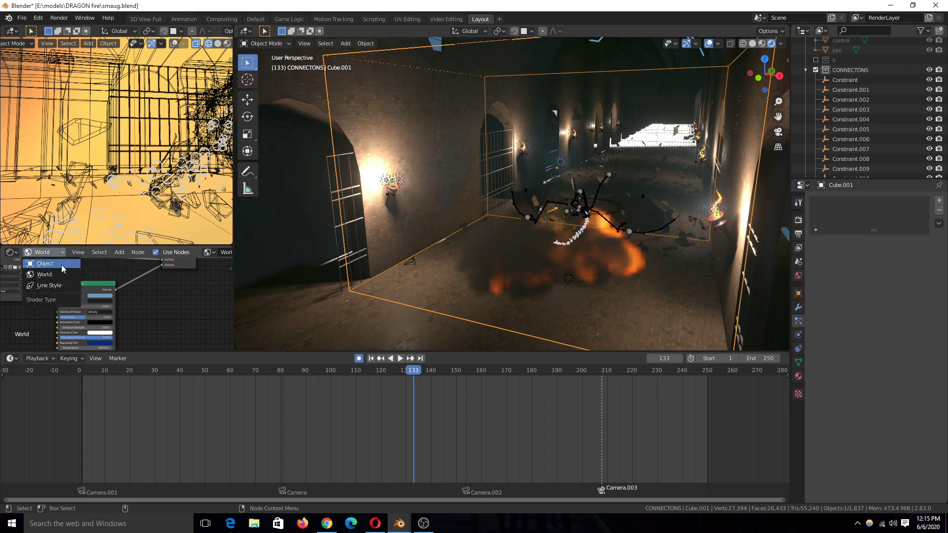
{"action": "left_click", "coordinate": [40, 264]}
{"action": "key", "text": "ctrl+s"}
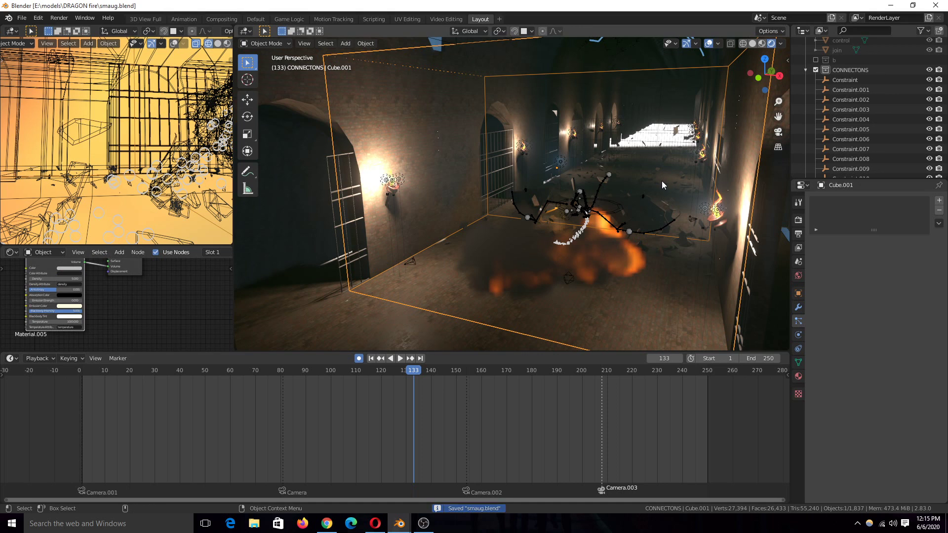
- View the scene through the camera and play the animation from the start, stopping at frame 76
{"action": "key", "text": "KP_0"}
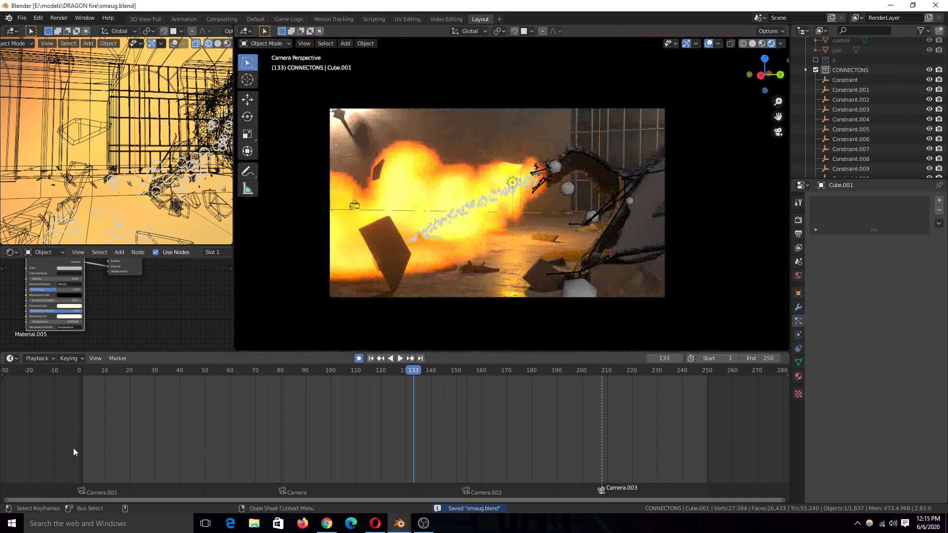
{"action": "left_click", "coordinate": [59, 442]}
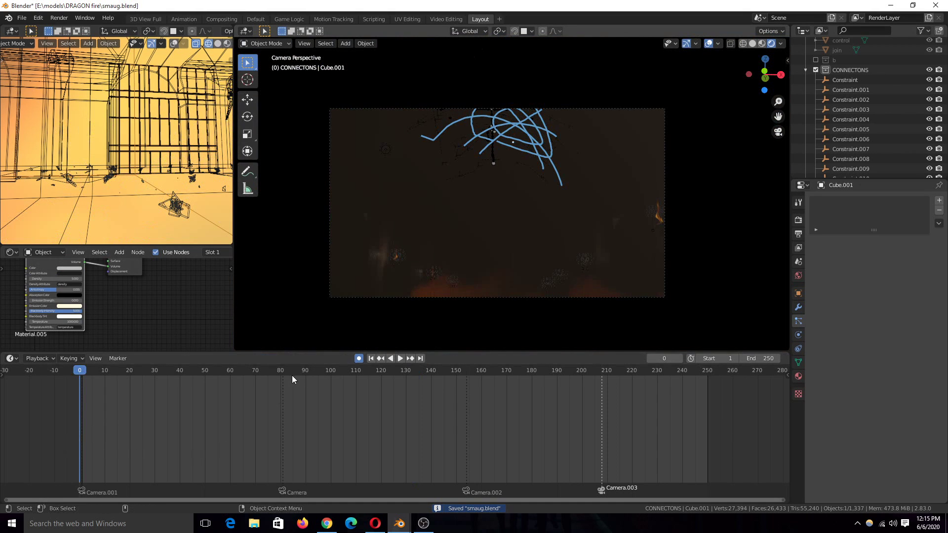
{"action": "left_click", "coordinate": [227, 400]}
{"action": "key", "text": "space"}
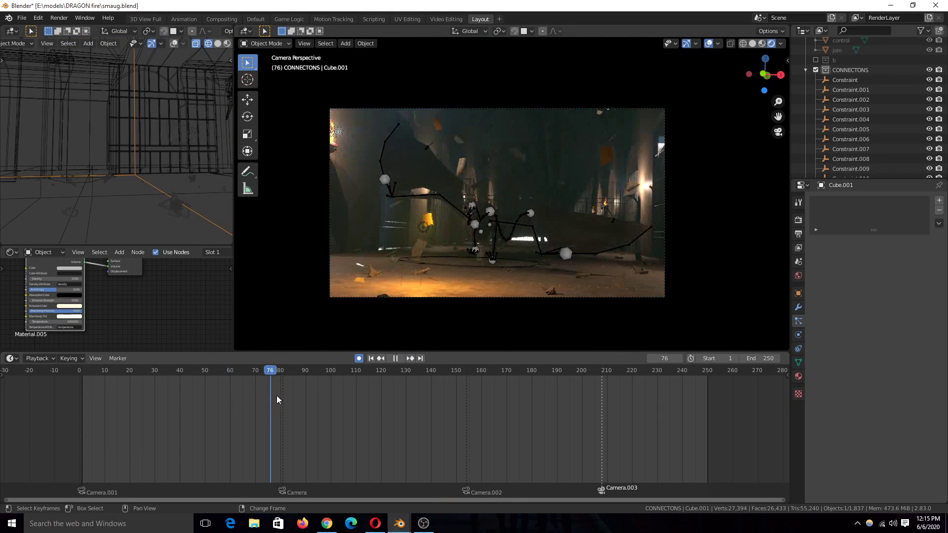
{"action": "key", "text": "space"}
- Isolate the dragon in local view with material preview shading and examine its body up close
{"action": "left_click", "coordinate": [547, 236]}
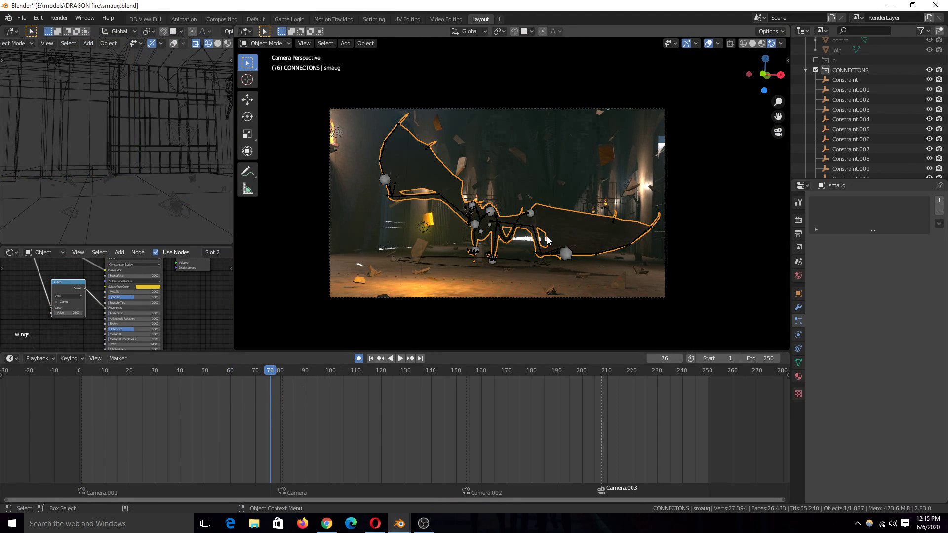
{"action": "key", "text": "KP_Divide"}
{"action": "left_click", "coordinate": [762, 44]}
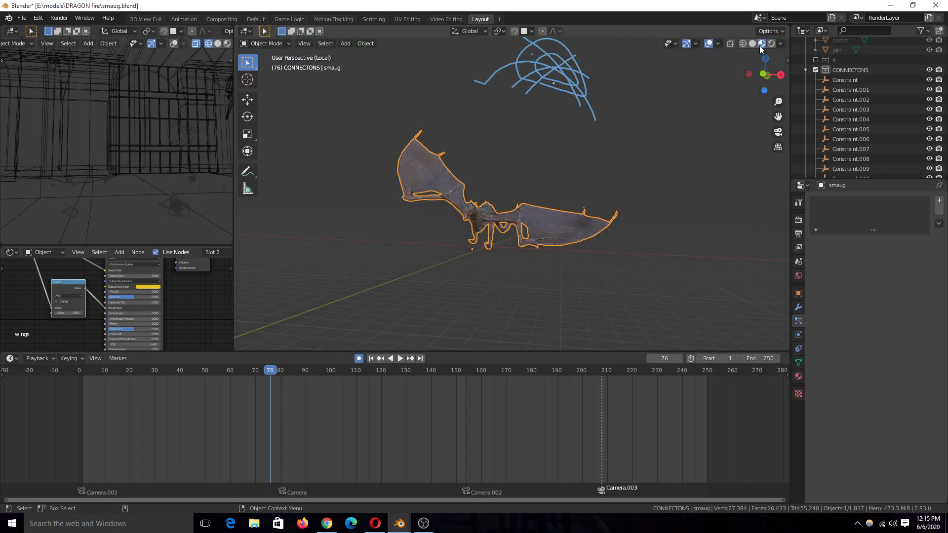
{"action": "scroll", "coordinate": [553, 262], "scroll_direction": "up", "scroll_amount": 6}
{"action": "key", "text": "alt+a"}
{"action": "middle_click_drag", "start_coordinate": [546, 242], "coordinate": [544, 285]}
{"action": "key", "text": "ctrl+s"}
{"action": "left_click", "coordinate": [521, 246]}
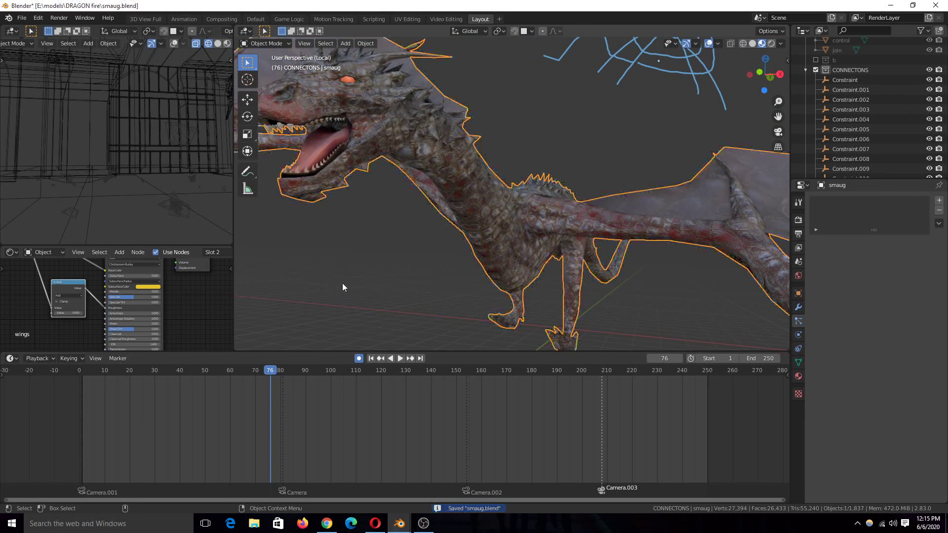
{"action": "middle_click_drag", "start_coordinate": [425, 244], "coordinate": [546, 290]}
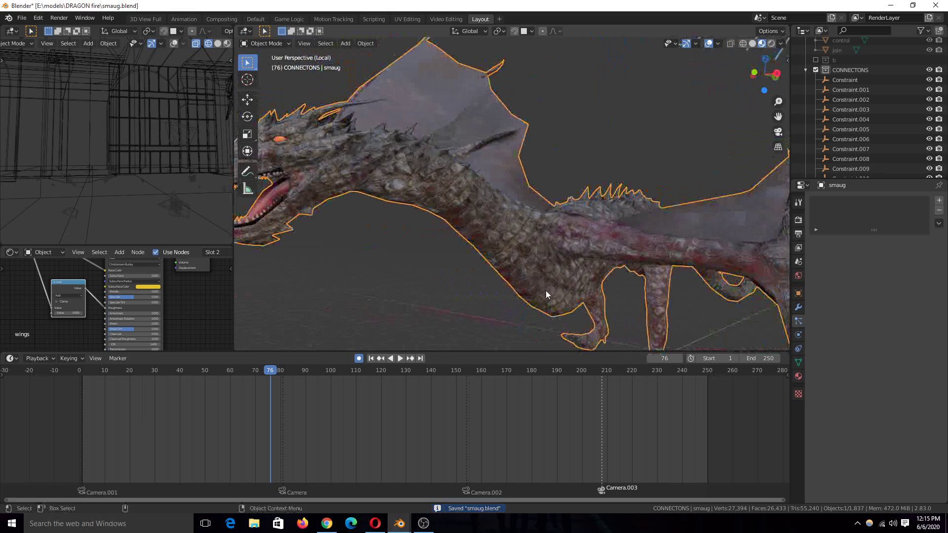
- Look over the dragon's wings material nodes and move the image texture node farther from the mix node
{"action": "scroll", "coordinate": [101, 287], "scroll_direction": "down", "scroll_amount": 4}
{"action": "middle_click_drag", "start_coordinate": [98, 285], "coordinate": [123, 334]}
{"action": "scroll", "coordinate": [87, 336], "scroll_direction": "down", "scroll_amount": 5}
{"action": "scroll", "coordinate": [162, 292], "scroll_direction": "up", "scroll_amount": 4}
{"action": "middle_click_drag", "start_coordinate": [92, 291], "coordinate": [155, 252]}
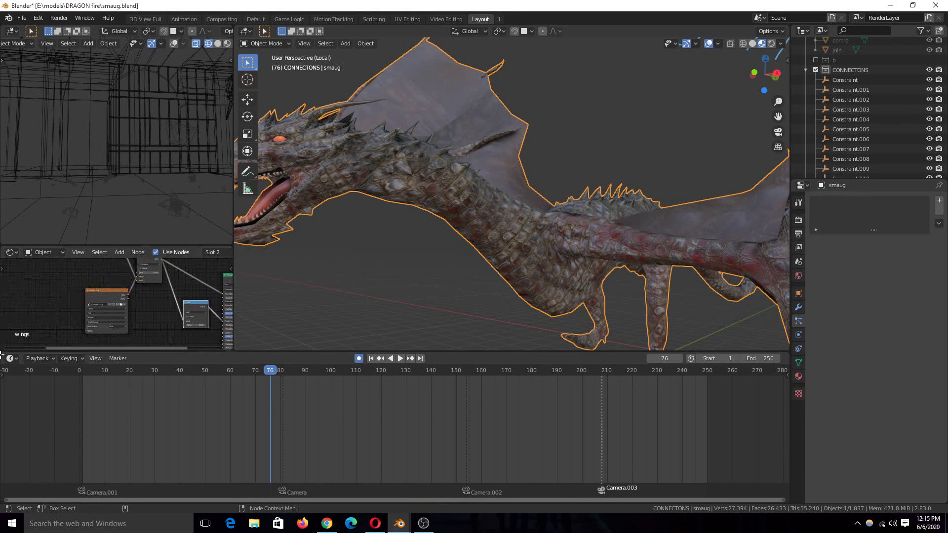
{"action": "middle_click_drag", "start_coordinate": [136, 319], "coordinate": [80, 312]}
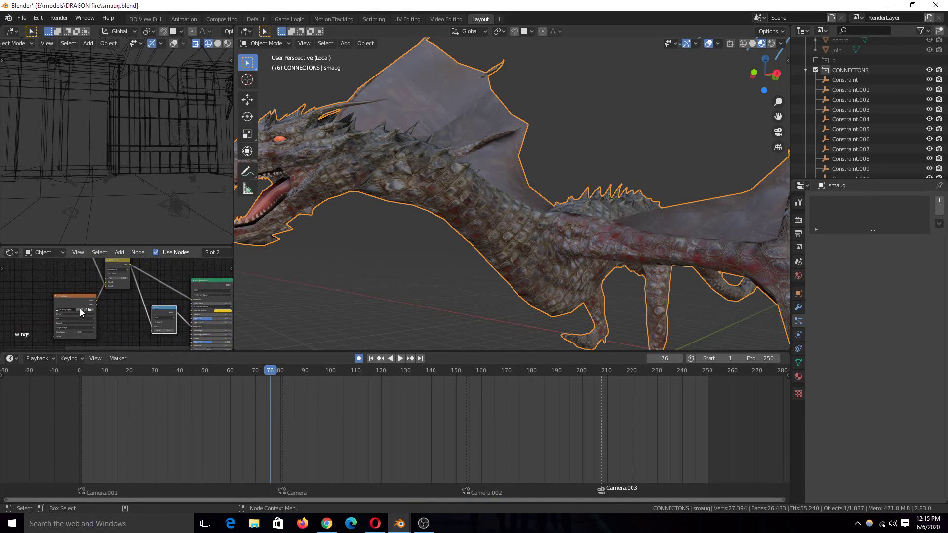
{"action": "left_click_drag", "start_coordinate": [80, 299], "coordinate": [54, 283]}
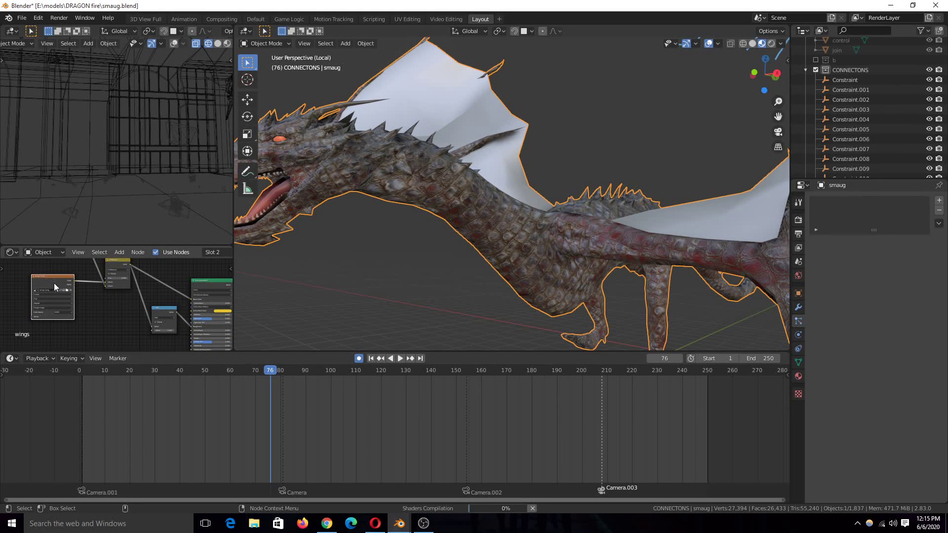
- Select the dragon's Skin material and look over its node tree
{"action": "left_click", "coordinate": [798, 376]}
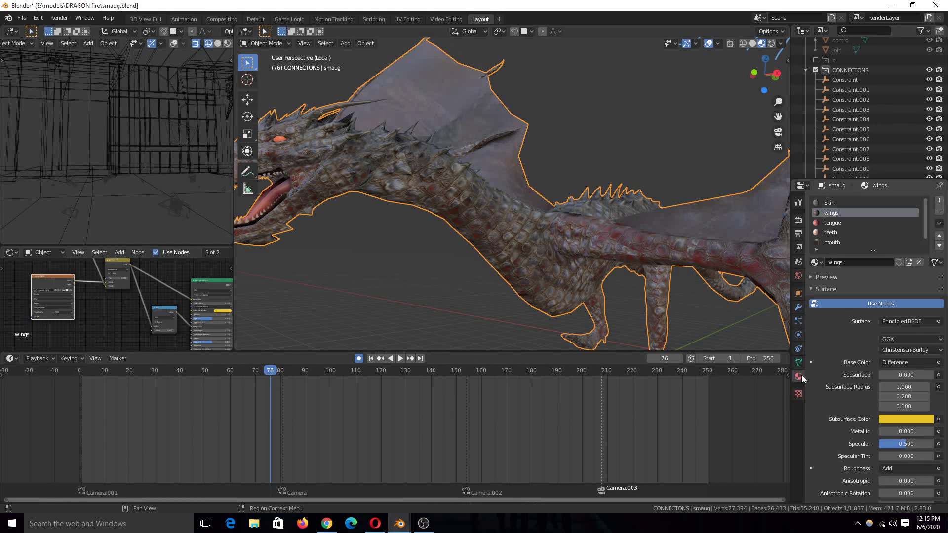
{"action": "left_click", "coordinate": [829, 203]}
{"action": "middle_click_drag", "start_coordinate": [109, 316], "coordinate": [122, 262]}
{"action": "scroll", "coordinate": [138, 293], "scroll_direction": "down", "scroll_amount": 1}
{"action": "middle_click_drag", "start_coordinate": [139, 292], "coordinate": [159, 279]}
{"action": "mouse_move", "coordinate": [210, 281]}
{"action": "left_mouse_down"}
{"action": "mouse_move", "coordinate": [164, 302]}
{"action": "mouse_move", "coordinate": [198, 283]}
{"action": "left_mouse_up"}
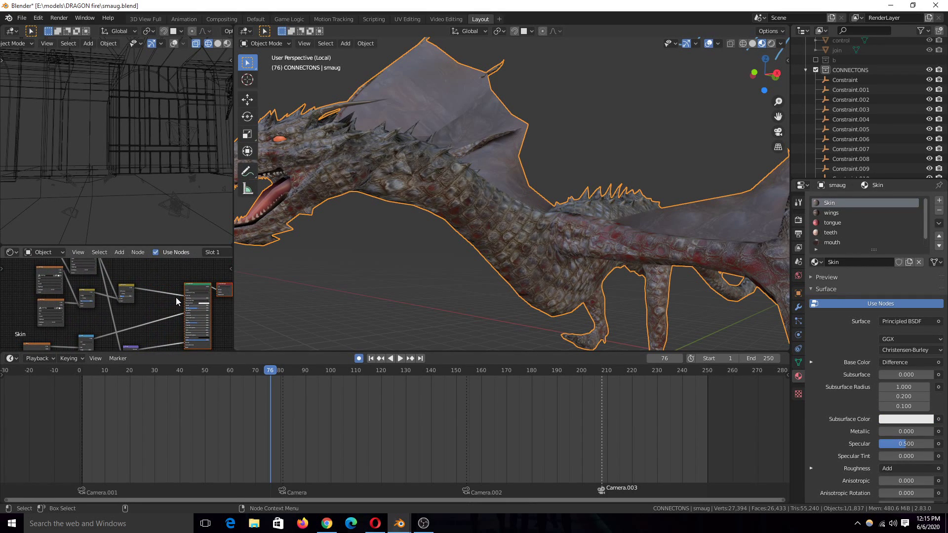
- Preview the skin-t3.tga texture on its own and connect it directly to the skin shader's Base Color
{"action": "left_click", "coordinate": [175, 302]}
{"action": "scroll", "coordinate": [174, 305], "scroll_direction": "up", "scroll_amount": 4}
{"action": "key", "text": "ctrl+s"}
{"action": "left_click", "coordinate": [22, 306], "text": "ctrl+shift"}
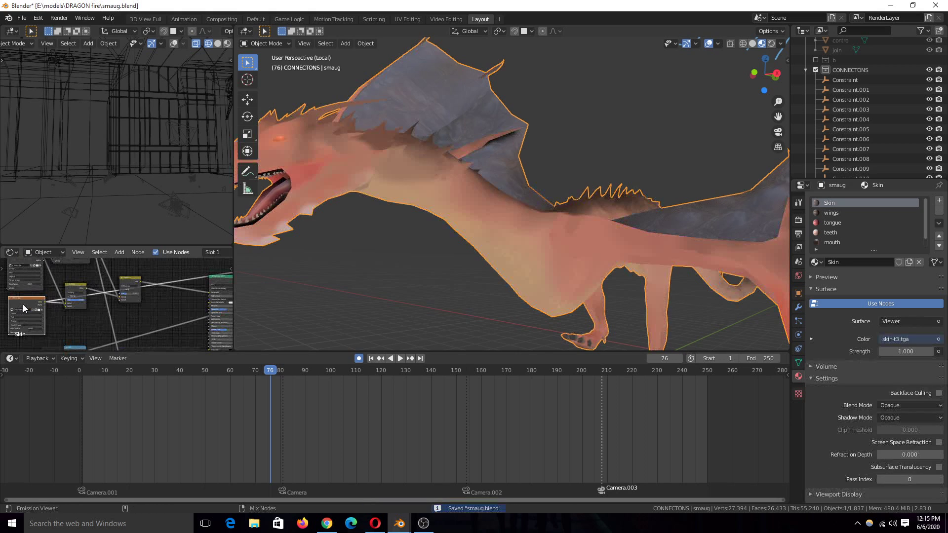
{"action": "left_click_drag", "start_coordinate": [45, 302], "coordinate": [211, 293]}
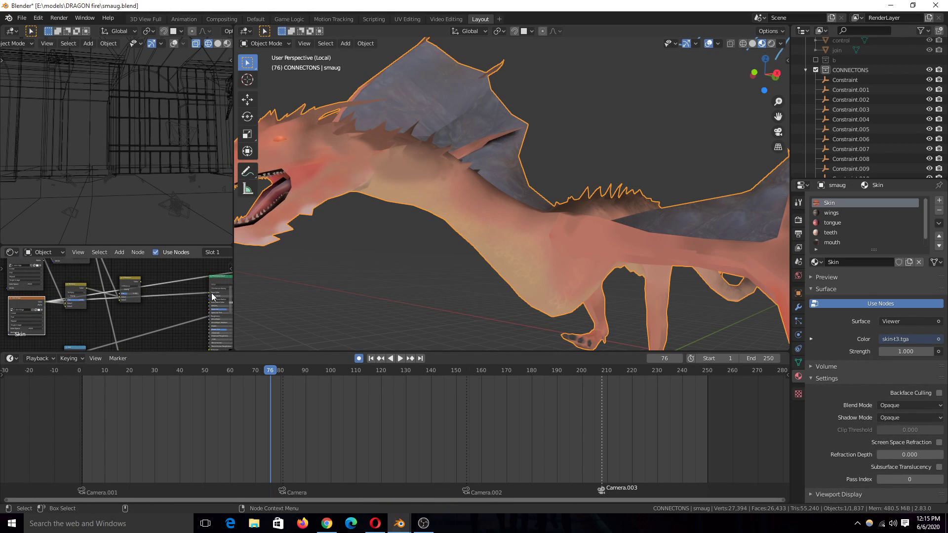
{"action": "left_click", "coordinate": [222, 280], "text": "ctrl+shift"}
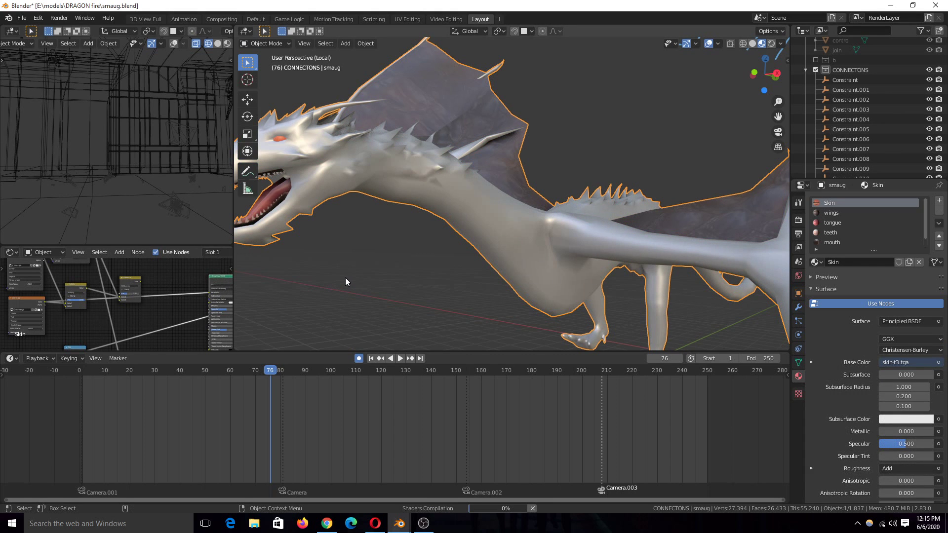
- Compare the dragon's skin with the Bump node's Strength at 0 and with the strength restored
{"action": "middle_click_drag", "start_coordinate": [357, 270], "coordinate": [404, 268]}
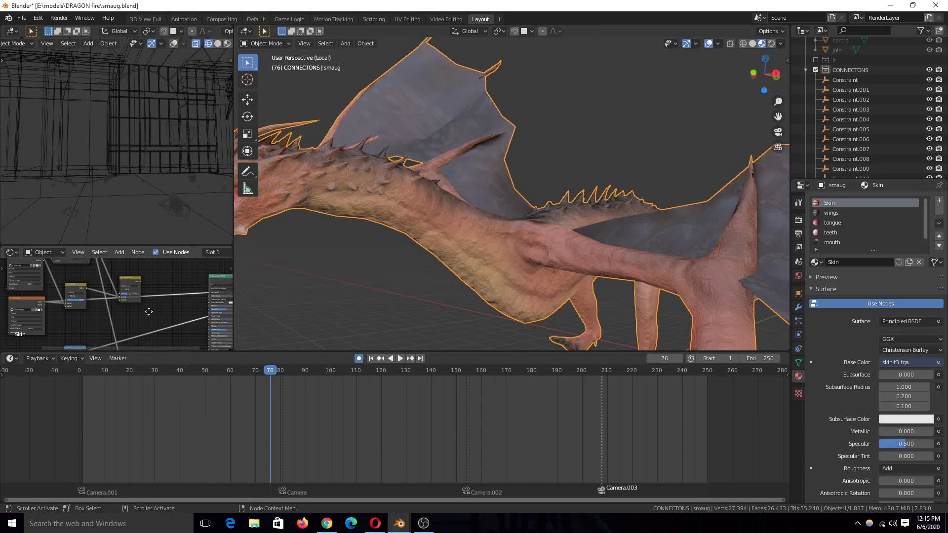
{"action": "scroll", "coordinate": [114, 335], "scroll_direction": "up", "scroll_amount": 3}
{"action": "scroll", "coordinate": [114, 335], "scroll_direction": "up", "scroll_amount": 2}
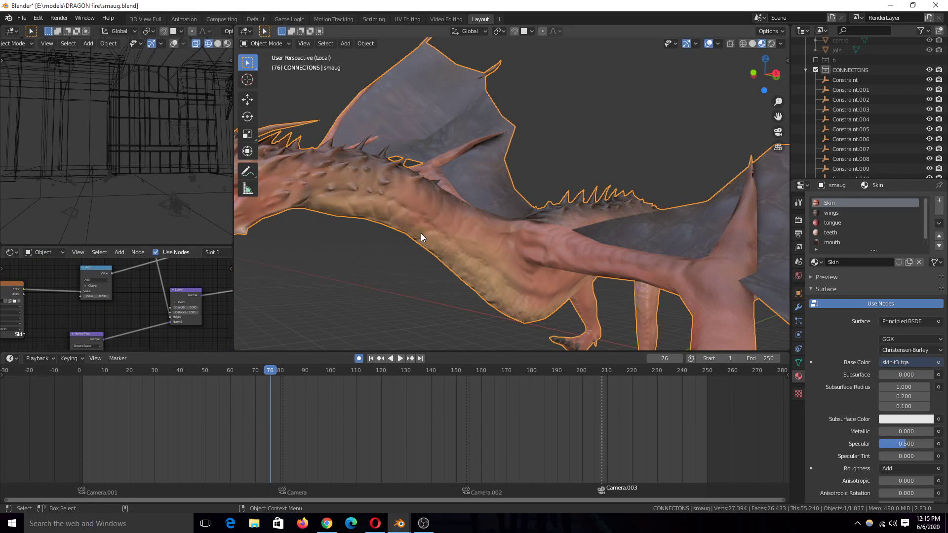
{"action": "middle_click_drag", "start_coordinate": [419, 271], "coordinate": [390, 252]}
{"action": "scroll", "coordinate": [181, 308], "scroll_direction": "down", "scroll_amount": 1}
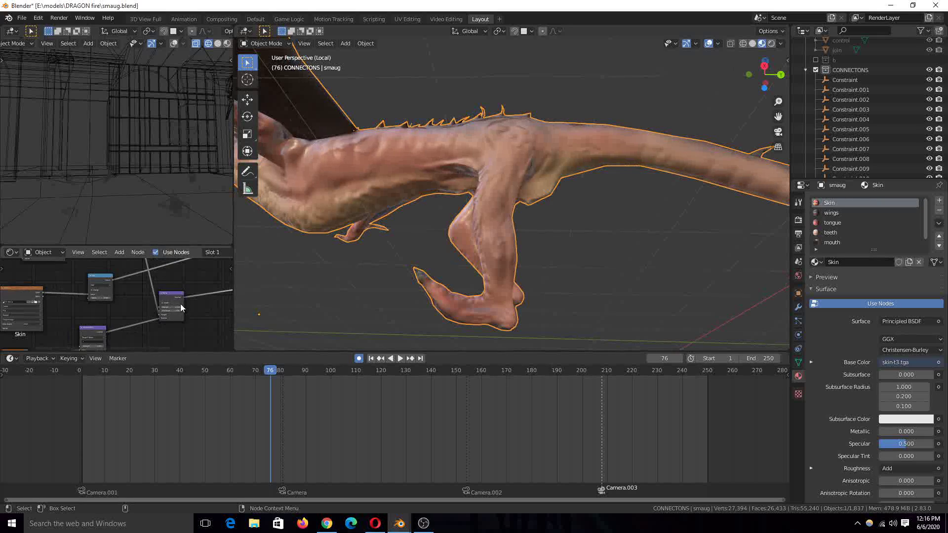
{"action": "scroll", "coordinate": [182, 308], "scroll_direction": "up", "scroll_amount": 2}
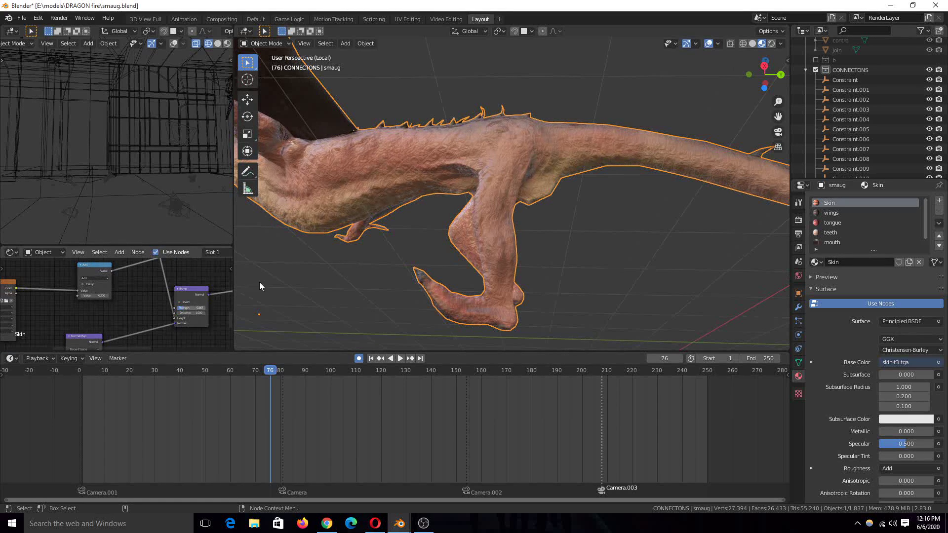
- Find the 20209920-dried-s... image texture in the Skin node tree and preview it on the dragon
{"action": "middle_click_drag", "start_coordinate": [298, 286], "coordinate": [399, 335]}
{"action": "scroll", "coordinate": [140, 303], "scroll_direction": "down", "scroll_amount": 1}
{"action": "middle_click_drag", "start_coordinate": [138, 303], "coordinate": [200, 263]}
{"action": "middle_click_drag", "start_coordinate": [94, 269], "coordinate": [123, 302]}
{"action": "middle_click_drag", "start_coordinate": [179, 318], "coordinate": [177, 277]}
{"action": "left_click", "coordinate": [177, 276], "text": "ctrl+shift"}
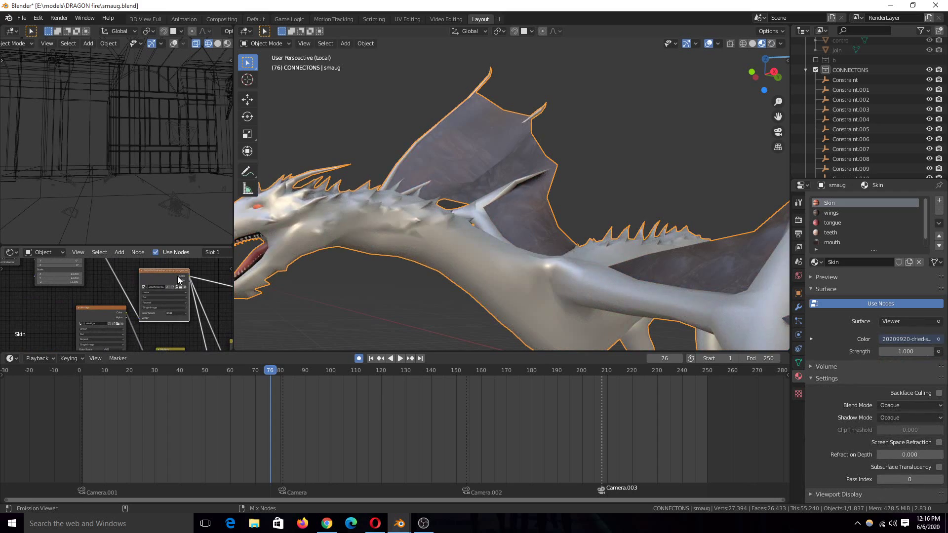
- Inspect the previewed scale texture on the dragon's wings, body and head, and save smaug.blend
{"action": "scroll", "coordinate": [457, 278], "scroll_direction": "down", "scroll_amount": 5}
{"action": "middle_click_drag", "start_coordinate": [456, 279], "coordinate": [457, 286]}
{"action": "scroll", "coordinate": [472, 297], "scroll_direction": "up", "scroll_amount": 8}
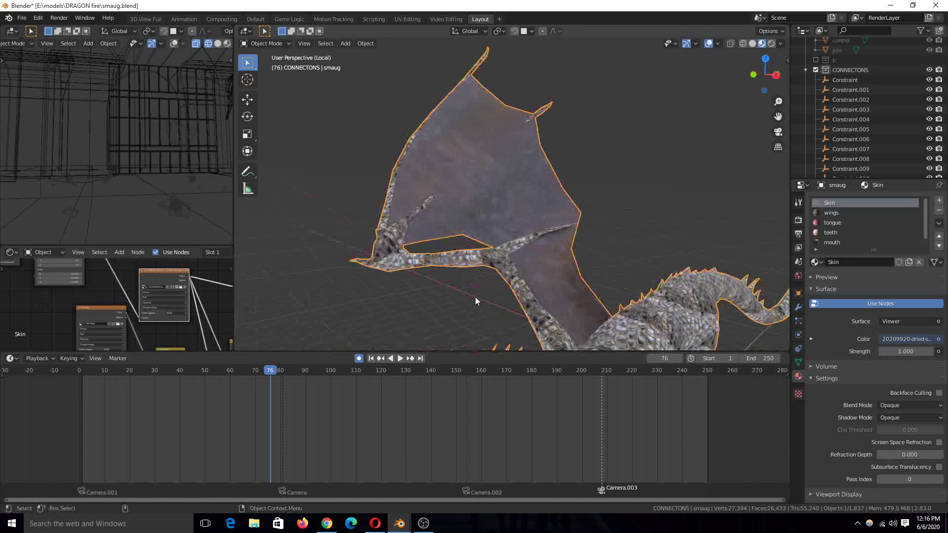
{"action": "key", "text": "ctrl+s"}
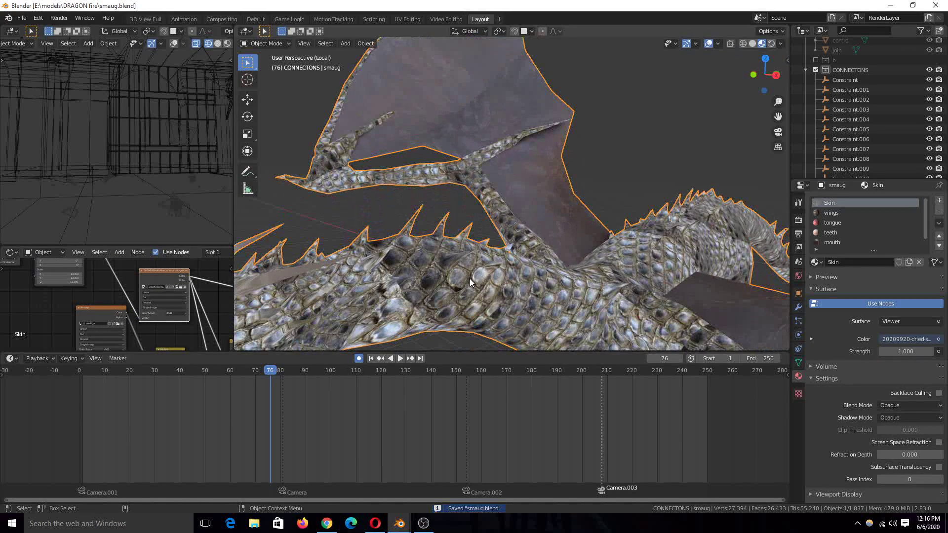
{"action": "scroll", "coordinate": [443, 281], "scroll_direction": "down", "scroll_amount": 1}
{"action": "scroll", "coordinate": [436, 283], "scroll_direction": "down", "scroll_amount": 6}
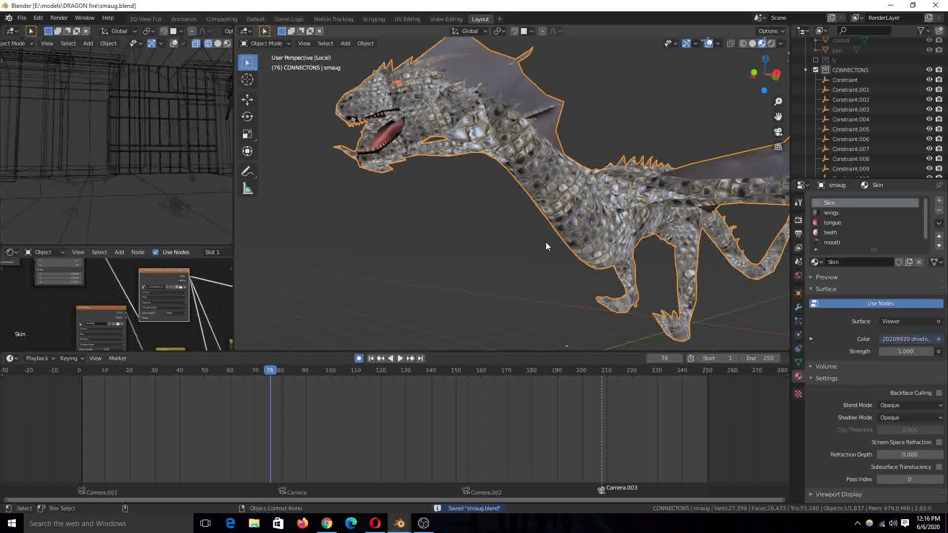
{"action": "middle_click_drag", "start_coordinate": [546, 246], "coordinate": [494, 283]}
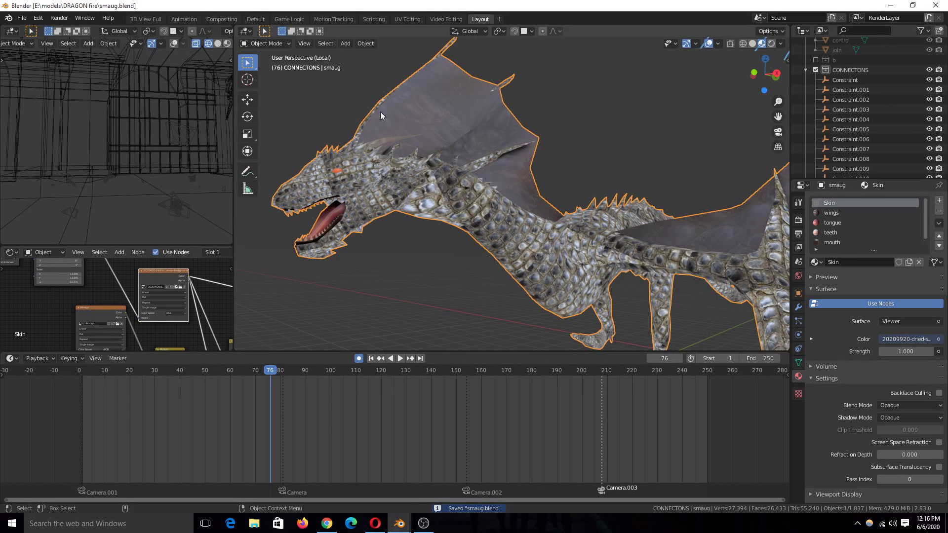
- Turn the wireframe viewport into an Image Editor, view the grunge_map_004 image and display the 20209920-dried-s... scale texture there
{"action": "left_click", "coordinate": [12, 32]}
{"action": "left_click", "coordinate": [28, 80]}
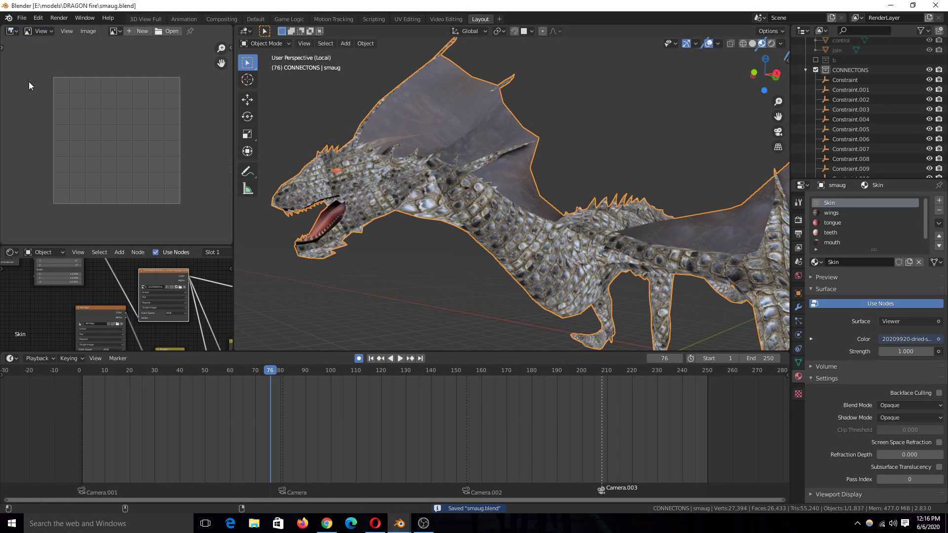
{"action": "left_click", "coordinate": [115, 31]}
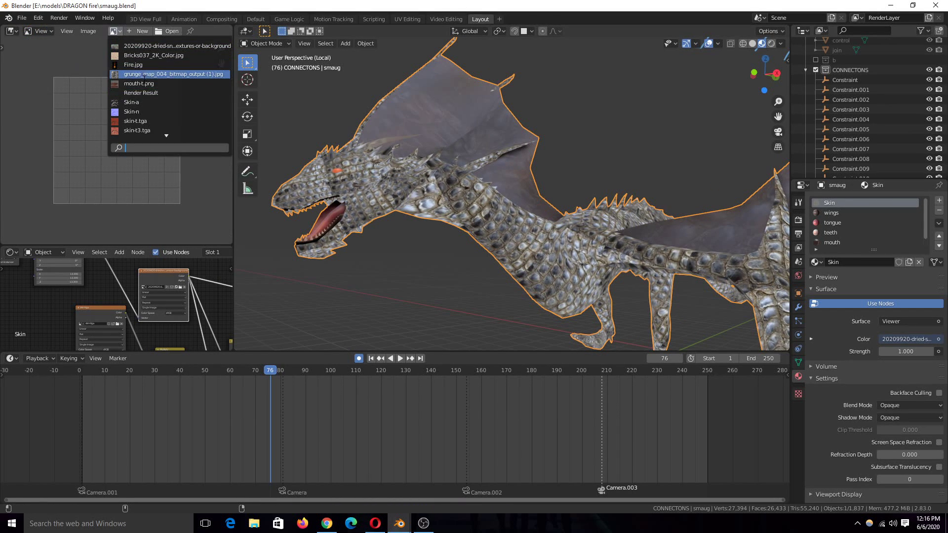
{"action": "scroll", "coordinate": [151, 130], "scroll_direction": "down", "scroll_amount": 4}
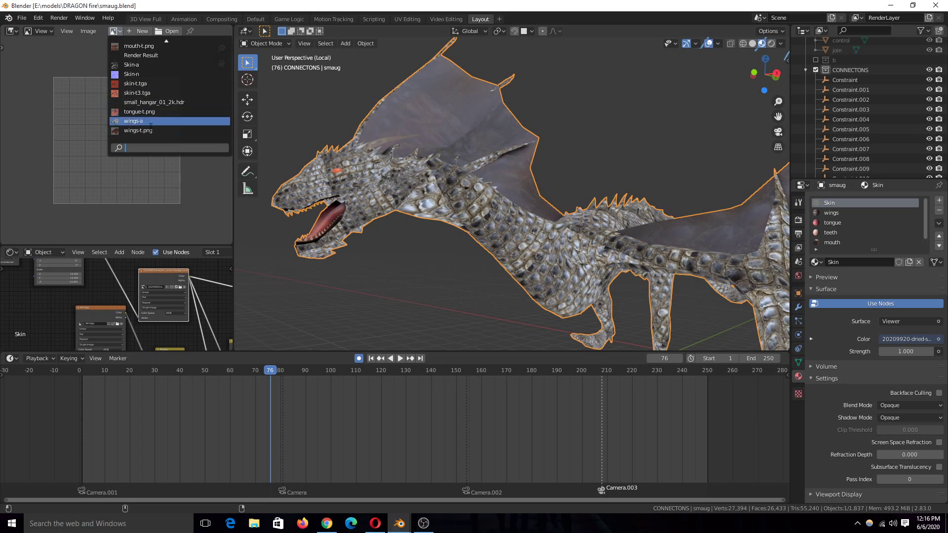
{"action": "scroll", "coordinate": [151, 74], "scroll_direction": "up", "scroll_amount": 5}
{"action": "left_click", "coordinate": [153, 73]}
{"action": "scroll", "coordinate": [151, 84], "scroll_direction": "down", "scroll_amount": 3}
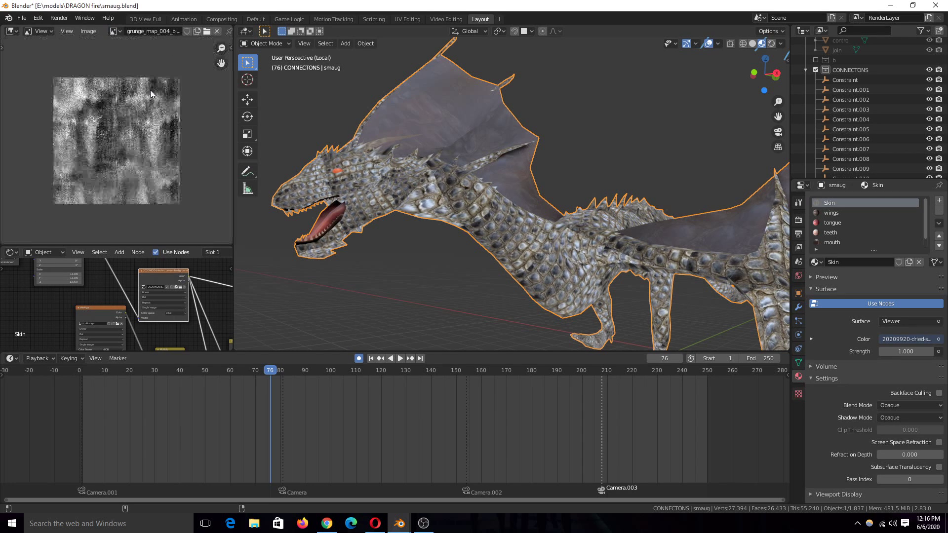
{"action": "left_click", "coordinate": [113, 32]}
{"action": "left_click", "coordinate": [141, 49]}
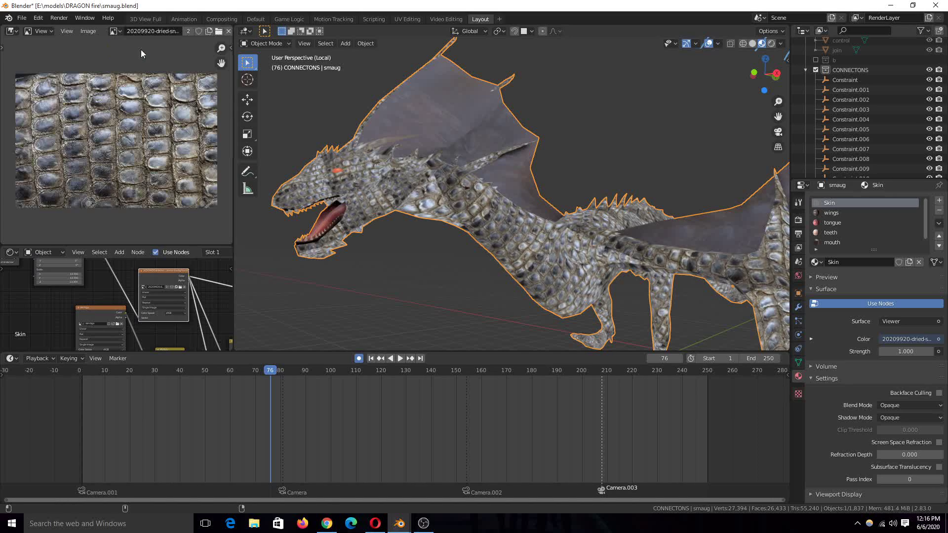
{"action": "scroll", "coordinate": [119, 123], "scroll_direction": "down", "scroll_amount": 3}
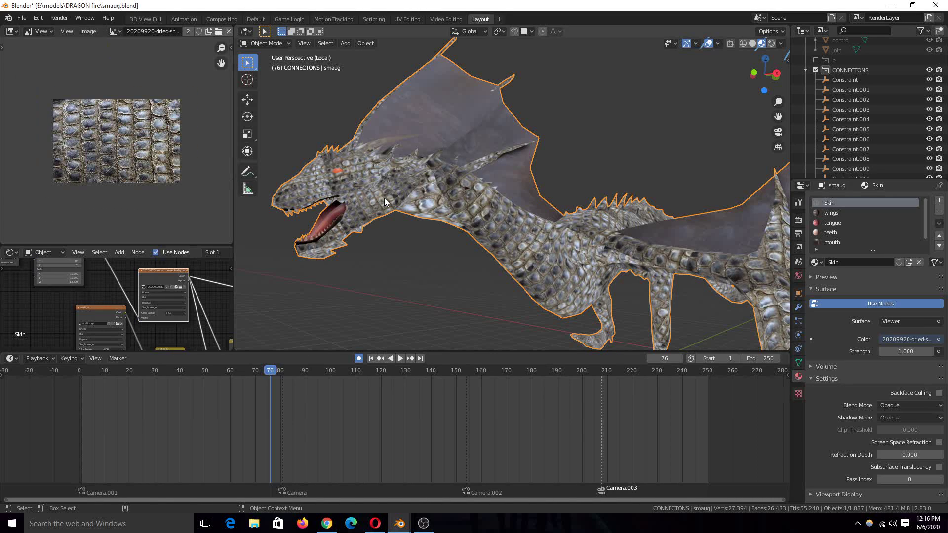
- Move the scale image texture node up beside the Mapping node and change the Mapping node's rotation
{"action": "scroll", "coordinate": [135, 300], "scroll_direction": "up", "scroll_amount": 1}
{"action": "middle_click_drag", "start_coordinate": [136, 301], "coordinate": [172, 345]}
{"action": "middle_click_drag", "start_coordinate": [28, 304], "coordinate": [49, 313]}
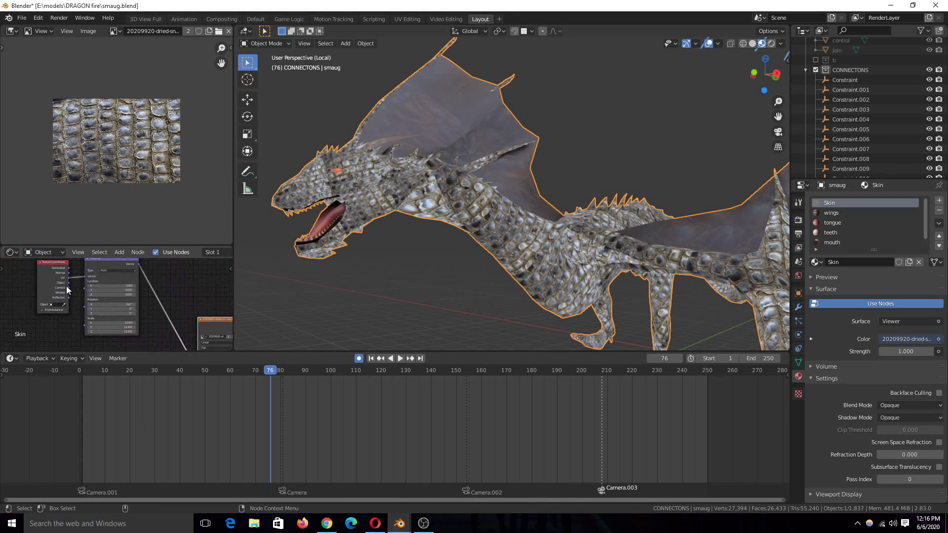
{"action": "middle_click_drag", "start_coordinate": [98, 287], "coordinate": [75, 272]}
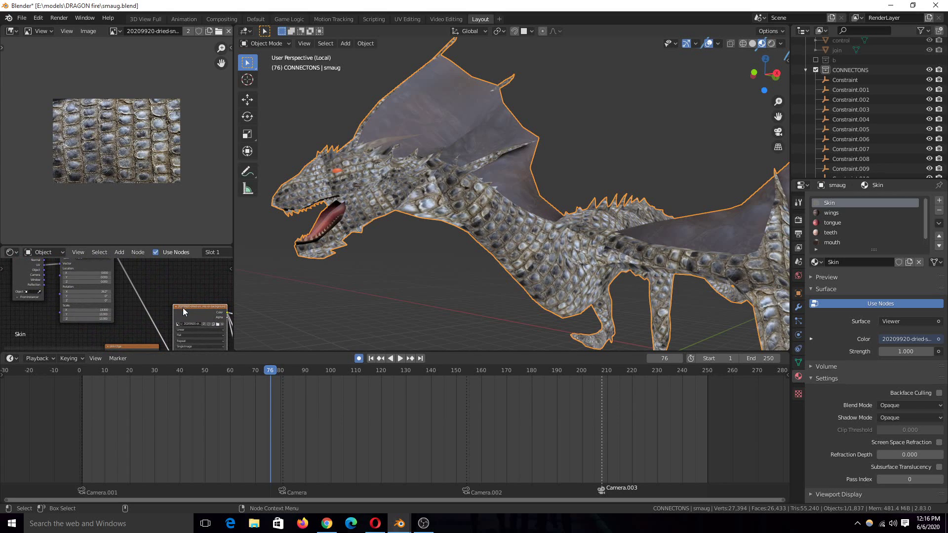
{"action": "left_click_drag", "start_coordinate": [183, 308], "coordinate": [188, 275]}
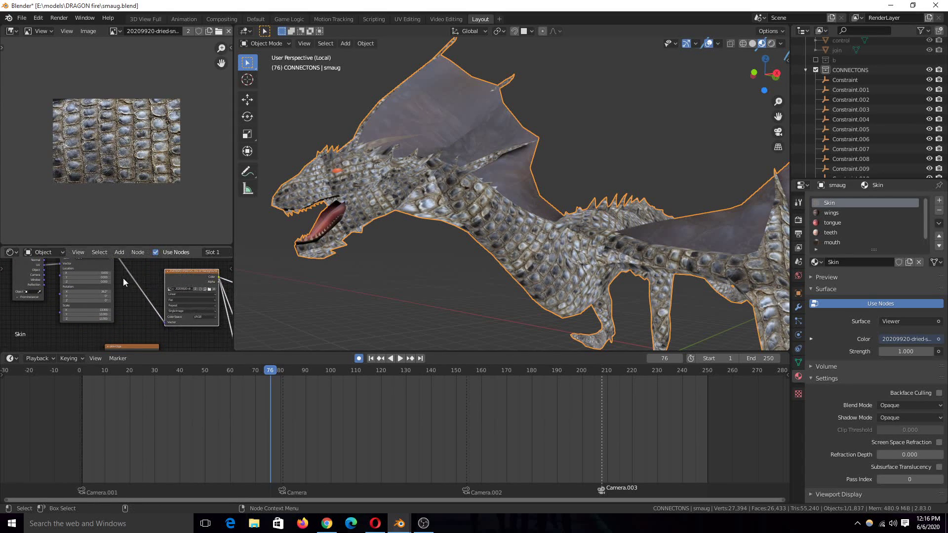
{"action": "middle_click_drag", "start_coordinate": [123, 278], "coordinate": [129, 294]}
{"action": "left_click_drag", "start_coordinate": [105, 300], "coordinate": [163, 300]}
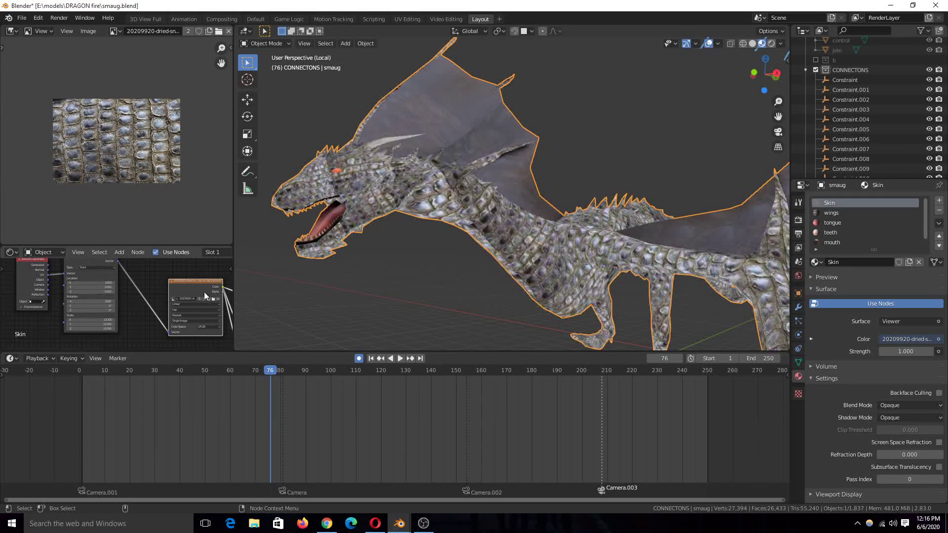
- Preview the Difference mix node of the Skin material on the dragon and examine the blended textures
{"action": "middle_click_drag", "start_coordinate": [129, 295], "coordinate": [34, 285]}
{"action": "scroll", "coordinate": [152, 283], "scroll_direction": "down", "scroll_amount": 5}
{"action": "middle_click_drag", "start_coordinate": [194, 346], "coordinate": [142, 330]}
{"action": "scroll", "coordinate": [138, 289], "scroll_direction": "up", "scroll_amount": 3}
{"action": "left_click_drag", "start_coordinate": [140, 318], "coordinate": [163, 291]}
{"action": "middle_click_drag", "start_coordinate": [97, 284], "coordinate": [102, 282]}
{"action": "left_click", "coordinate": [157, 286], "text": "ctrl+shift"}
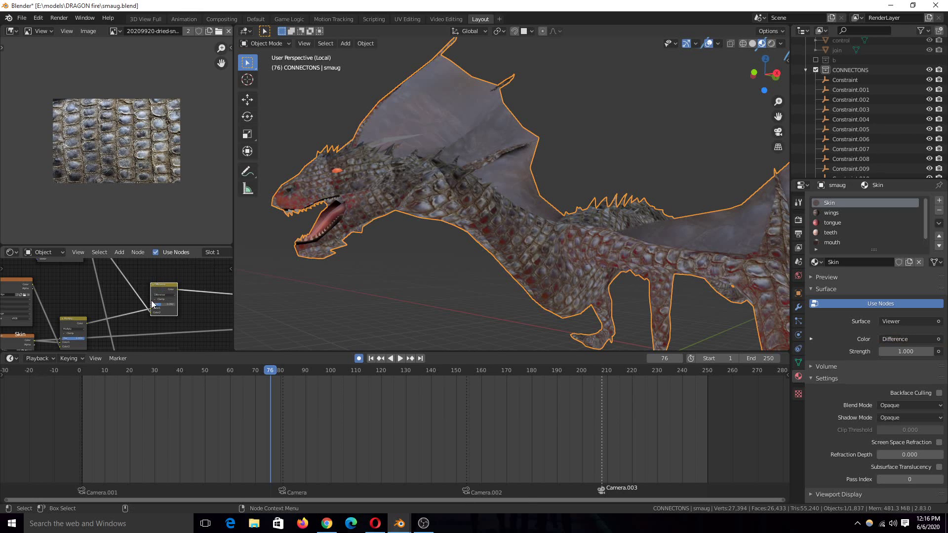
{"action": "mouse_move", "coordinate": [460, 235]}
{"action": "middle_mouse_down"}
{"action": "mouse_move", "coordinate": [455, 256]}
{"action": "mouse_move", "coordinate": [506, 239]}
{"action": "mouse_move", "coordinate": [457, 248]}
{"action": "middle_mouse_up"}
{"action": "scroll", "coordinate": [194, 313], "scroll_direction": "up", "scroll_amount": 2}
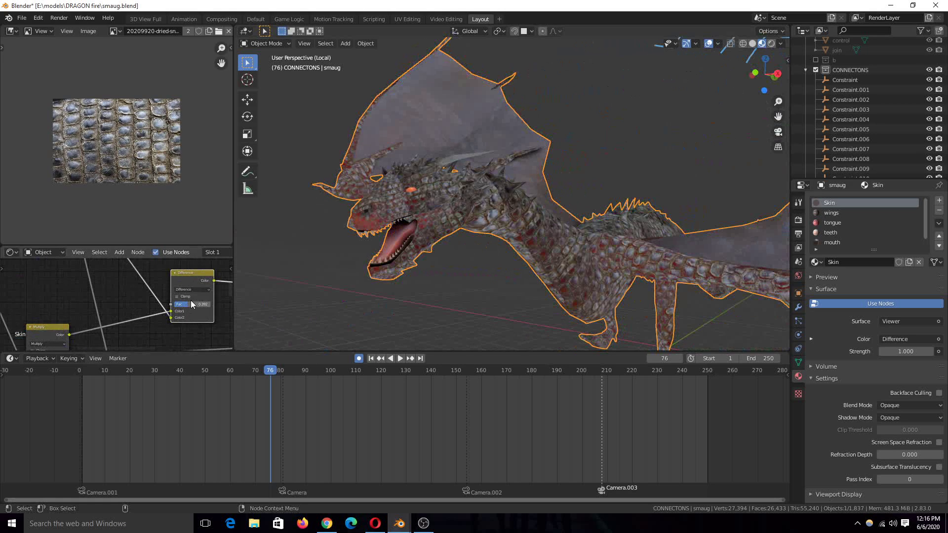
- Try the Multiply blend mode with a factor of 1.000 on the previewed mix node
{"action": "left_click", "coordinate": [193, 290]}
{"action": "left_click", "coordinate": [188, 317]}
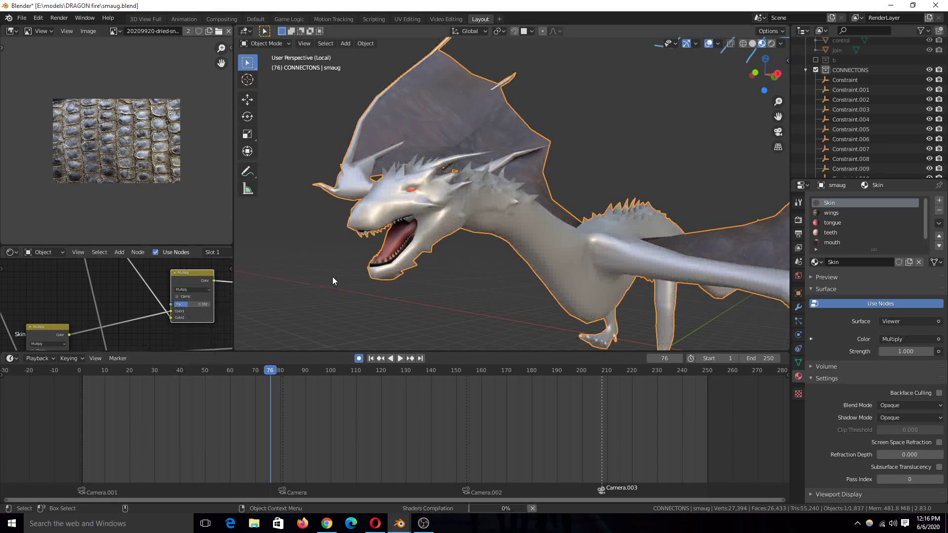
{"action": "left_click_drag", "start_coordinate": [194, 303], "coordinate": [218, 303]}
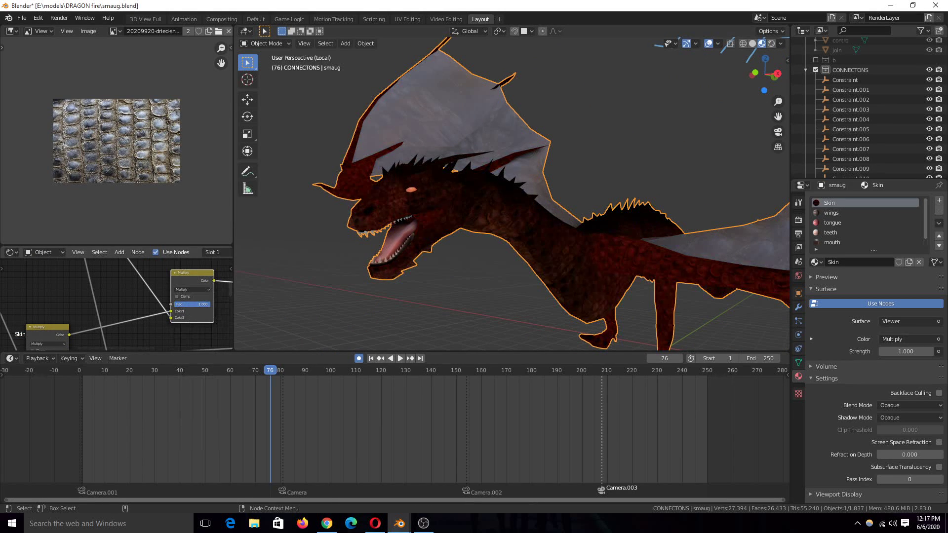
- Try the Screen, Subtract and Color Dodge blend modes on the mix node at full factor
{"action": "left_click", "coordinate": [206, 289]}
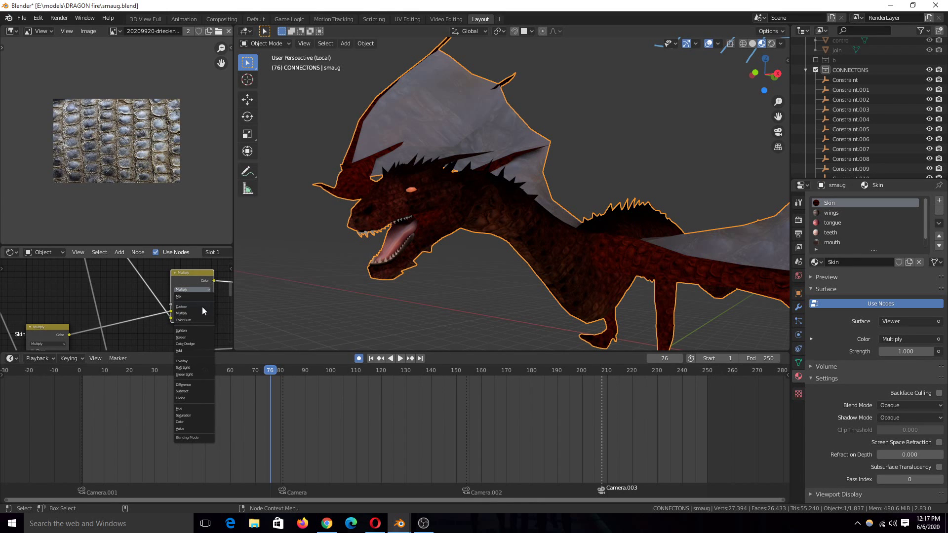
{"action": "left_click", "coordinate": [197, 337]}
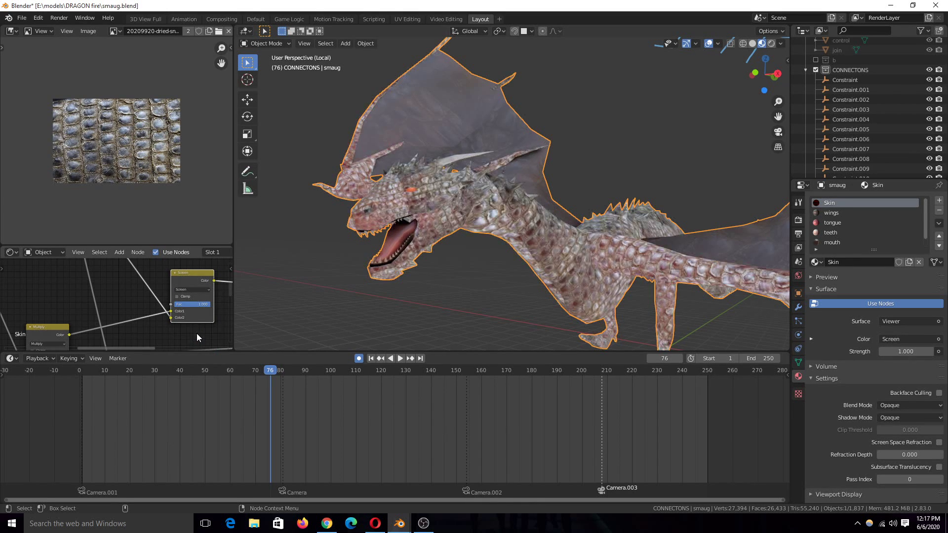
{"action": "left_click", "coordinate": [205, 291]}
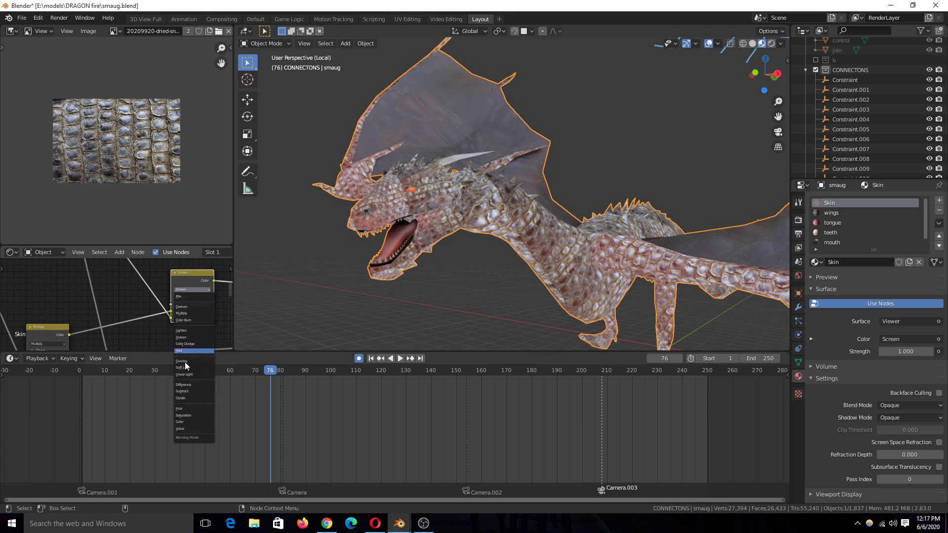
{"action": "left_click", "coordinate": [192, 391]}
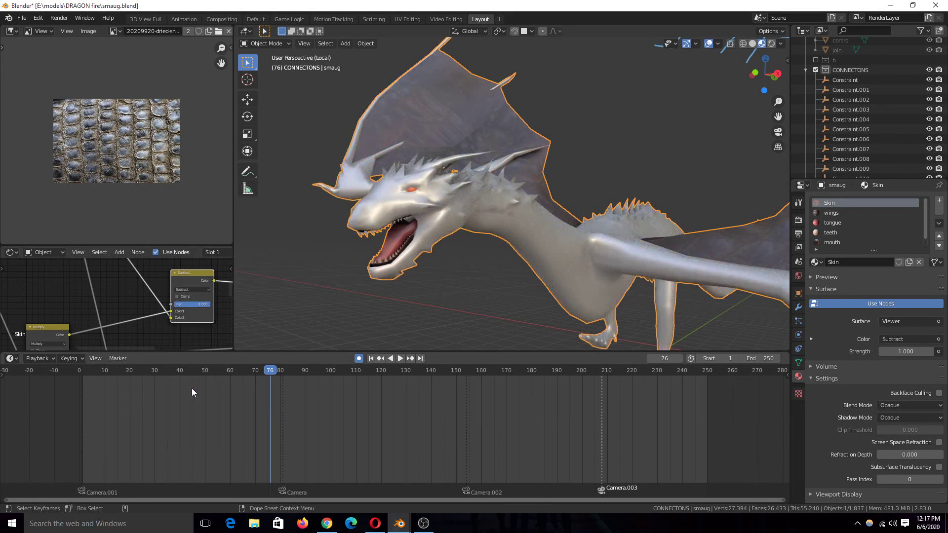
{"action": "left_click", "coordinate": [198, 286]}
{"action": "left_click", "coordinate": [195, 350]}
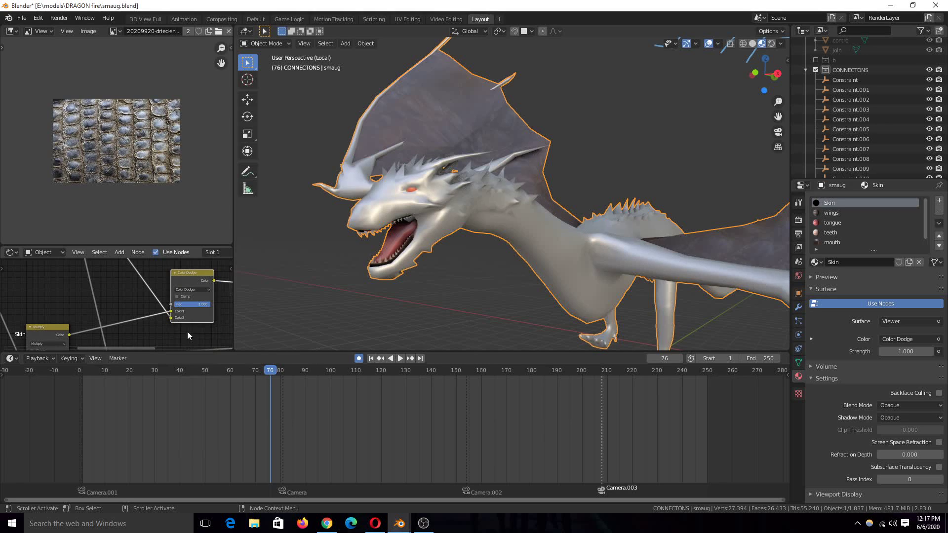
- Set the mix node back to Difference and lower its factor to about 0.4
{"action": "left_click", "coordinate": [193, 289]}
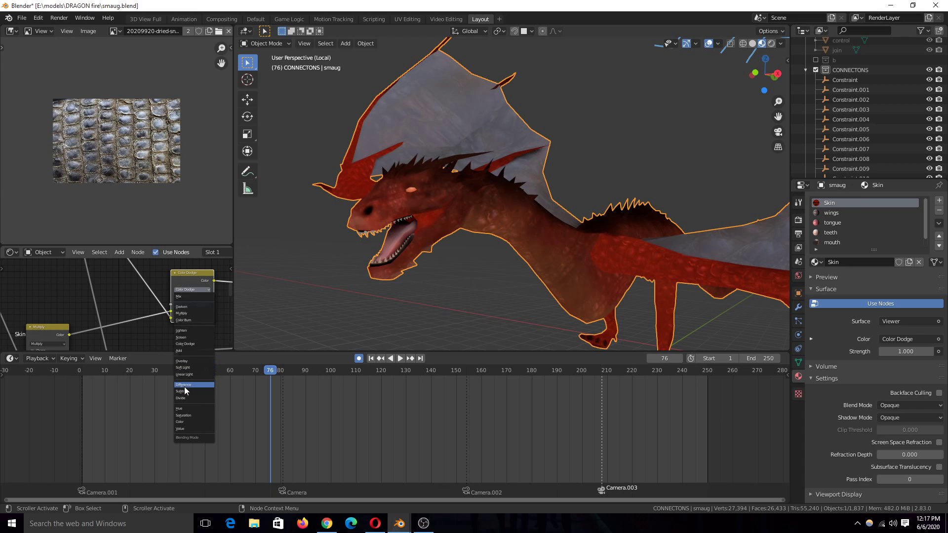
{"action": "left_click", "coordinate": [184, 386]}
{"action": "middle_click_drag", "start_coordinate": [209, 313], "coordinate": [87, 308]}
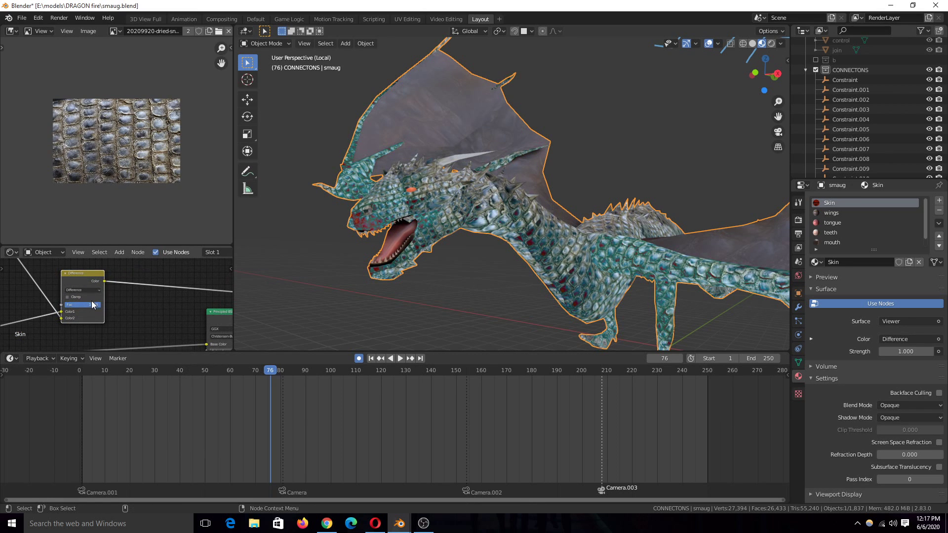
{"action": "left_click_drag", "start_coordinate": [92, 305], "coordinate": [78, 305]}
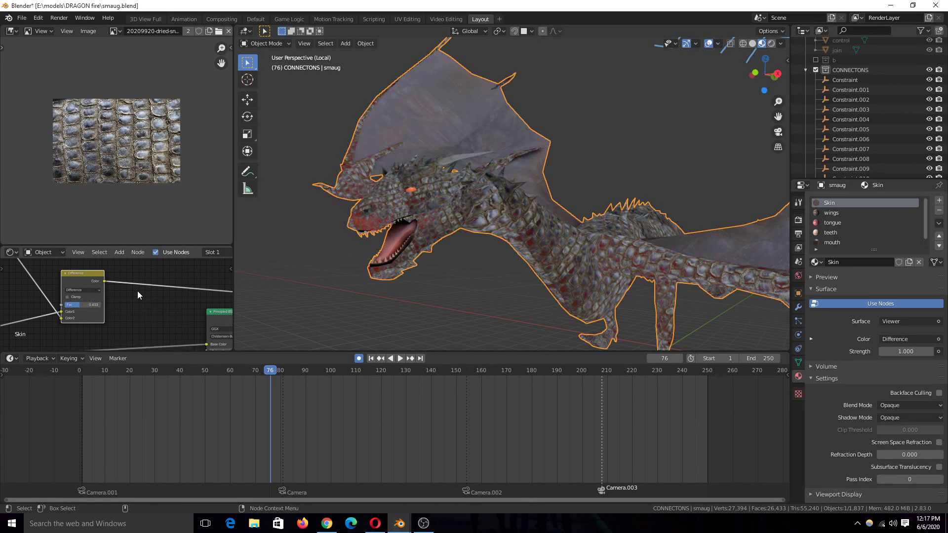
- Connect the Difference node's Color to the Principled BSDF's Base Color and show the Principled shader on the dragon
{"action": "middle_click_drag", "start_coordinate": [126, 286], "coordinate": [118, 275]}
{"action": "left_click_drag", "start_coordinate": [95, 270], "coordinate": [198, 333]}
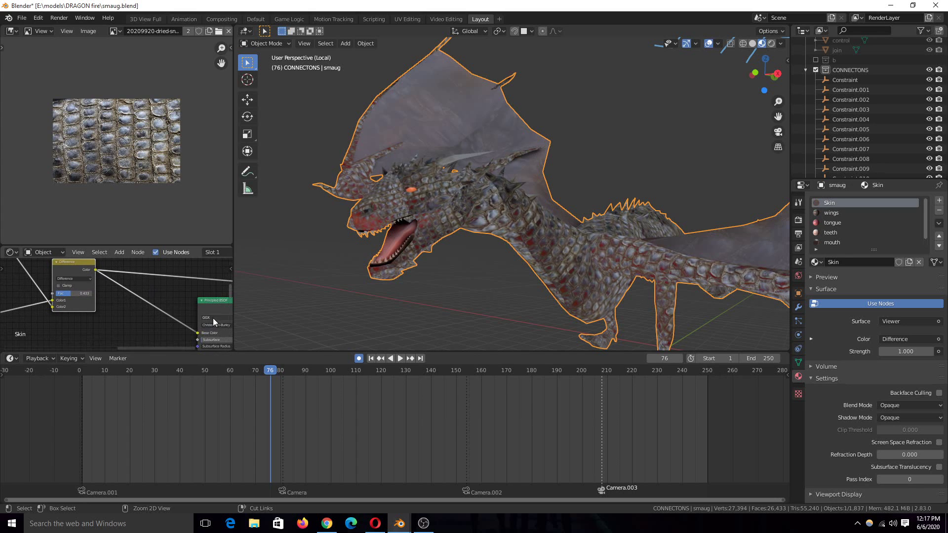
{"action": "left_click", "coordinate": [218, 306], "text": "ctrl+shift"}
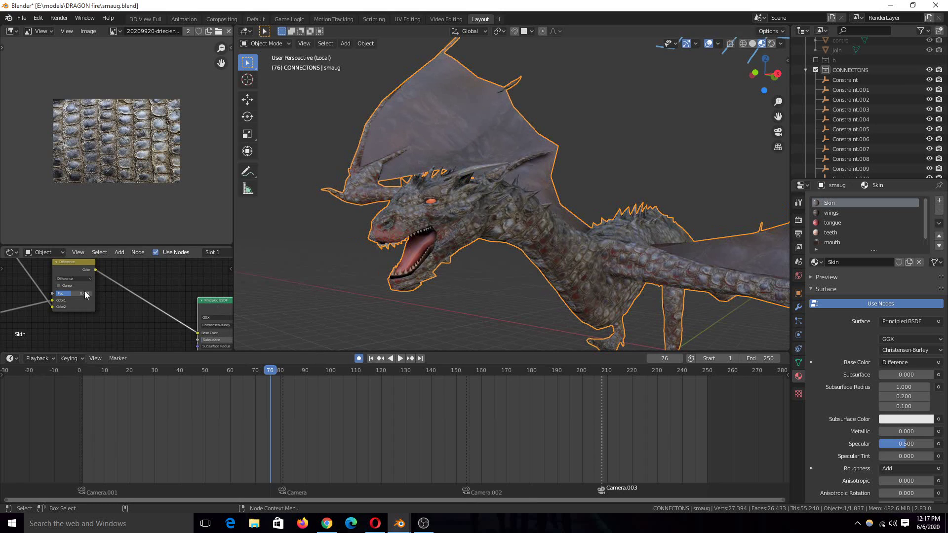
- Raise the Difference factor to about 0.66, and switch the mix node to Multiply with a factor of 1.000
{"action": "mouse_move", "coordinate": [76, 294]}
{"action": "left_mouse_down"}
{"action": "mouse_move", "coordinate": [93, 293]}
{"action": "mouse_move", "coordinate": [80, 293]}
{"action": "left_mouse_up"}
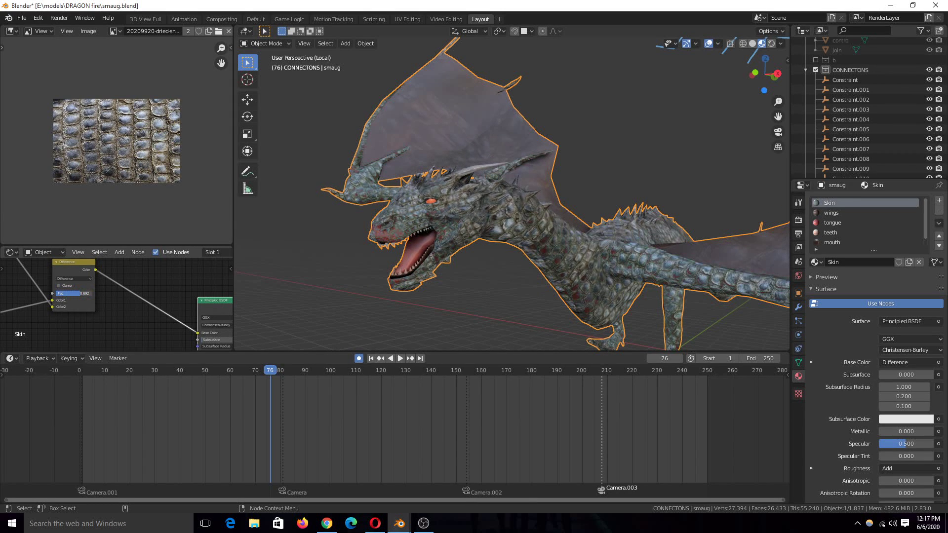
{"action": "left_click", "coordinate": [86, 279]}
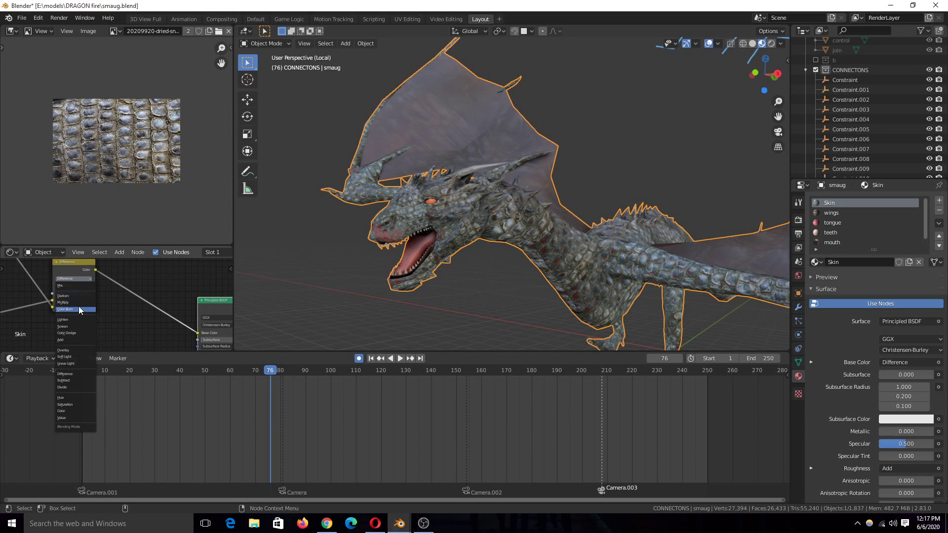
{"action": "left_click", "coordinate": [79, 303]}
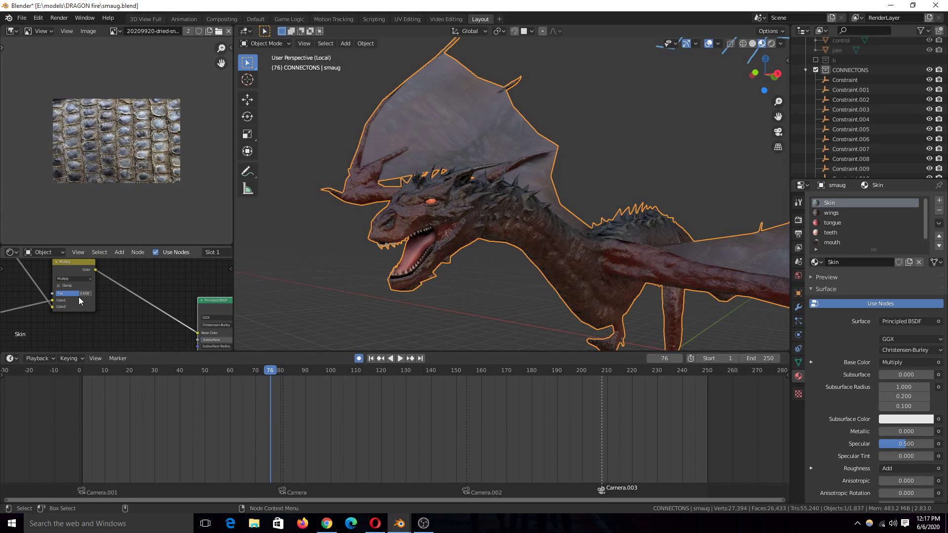
{"action": "left_click_drag", "start_coordinate": [78, 294], "coordinate": [92, 295]}
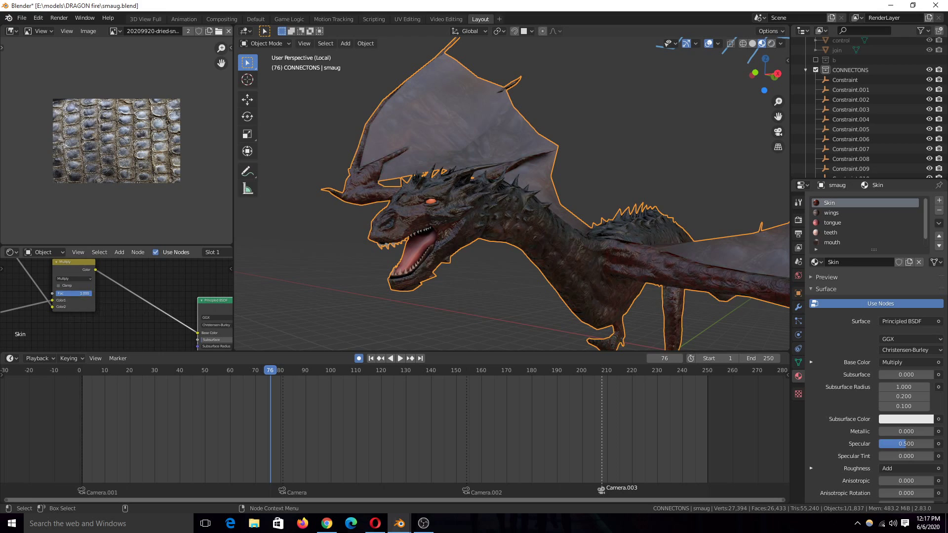
- View the Multiply result from the dragon's front and change the mix node's blend mode to Overlay
{"action": "mouse_move", "coordinate": [323, 294]}
{"action": "middle_mouse_down"}
{"action": "mouse_move", "coordinate": [312, 284]}
{"action": "mouse_move", "coordinate": [315, 298]}
{"action": "middle_mouse_up"}
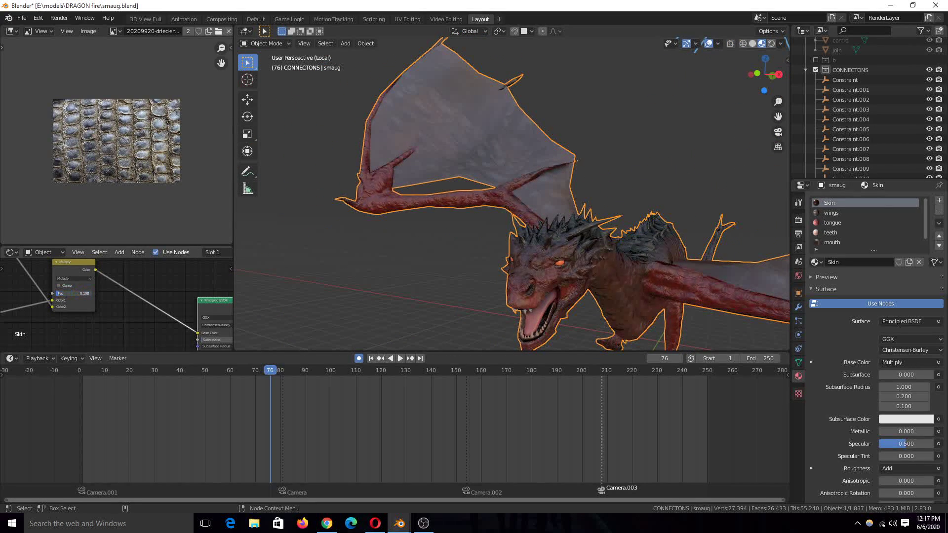
{"action": "left_click", "coordinate": [71, 279]}
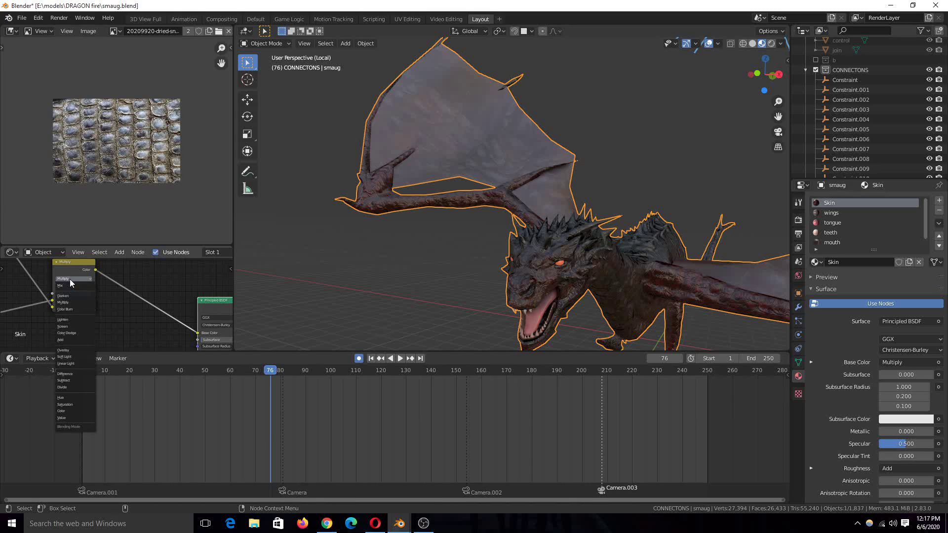
{"action": "left_click", "coordinate": [63, 351]}
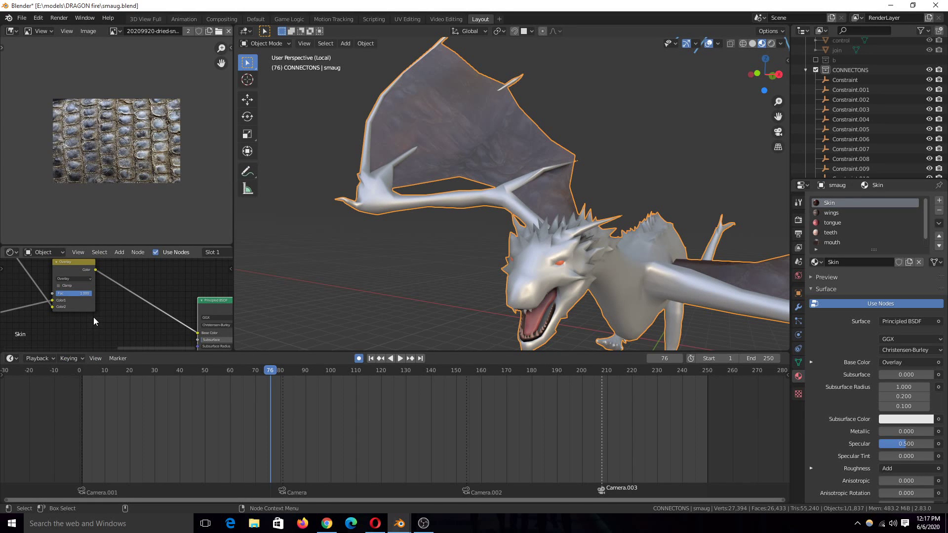
- View the Overlay result from the dragon's side, switch the mix node to Subtract and lower its factor to about 0.13
{"action": "middle_click_drag", "start_coordinate": [250, 314], "coordinate": [271, 298]}
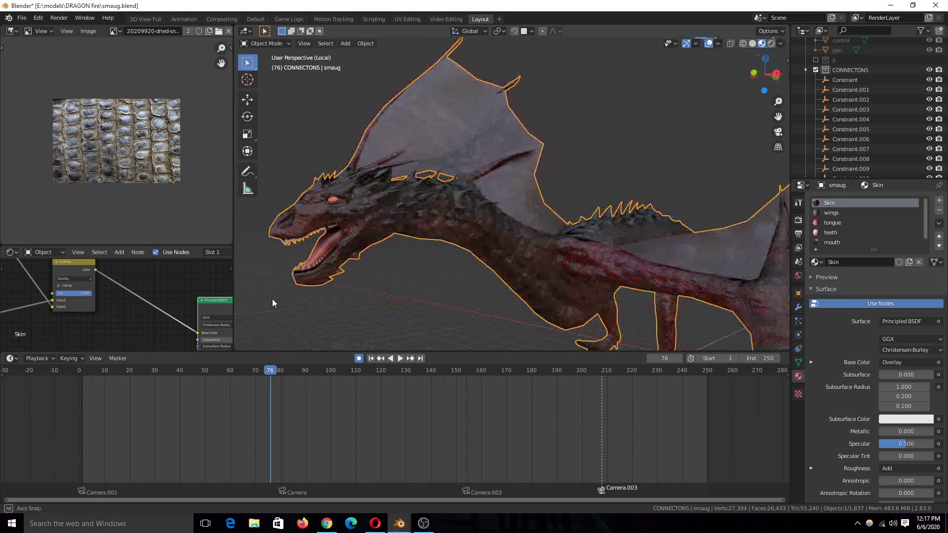
{"action": "left_click", "coordinate": [81, 278]}
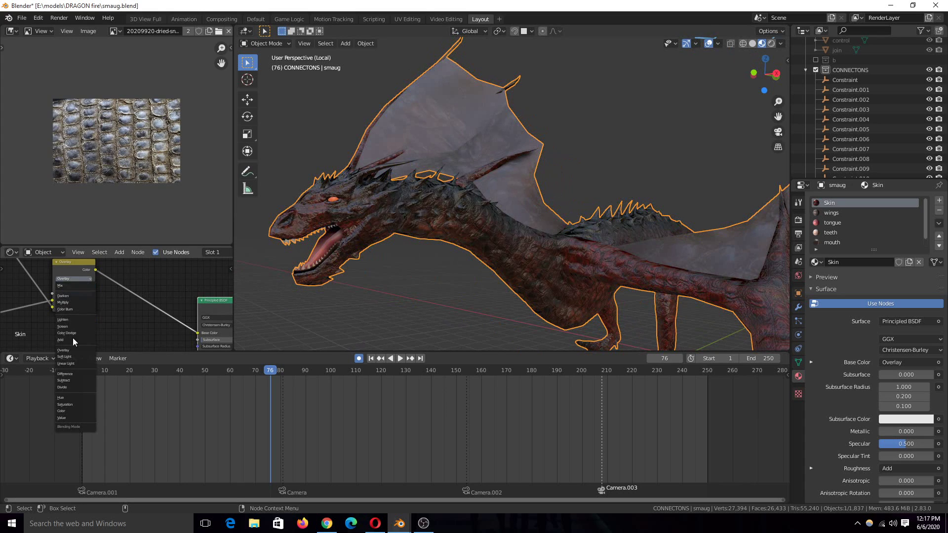
{"action": "left_click", "coordinate": [70, 380]}
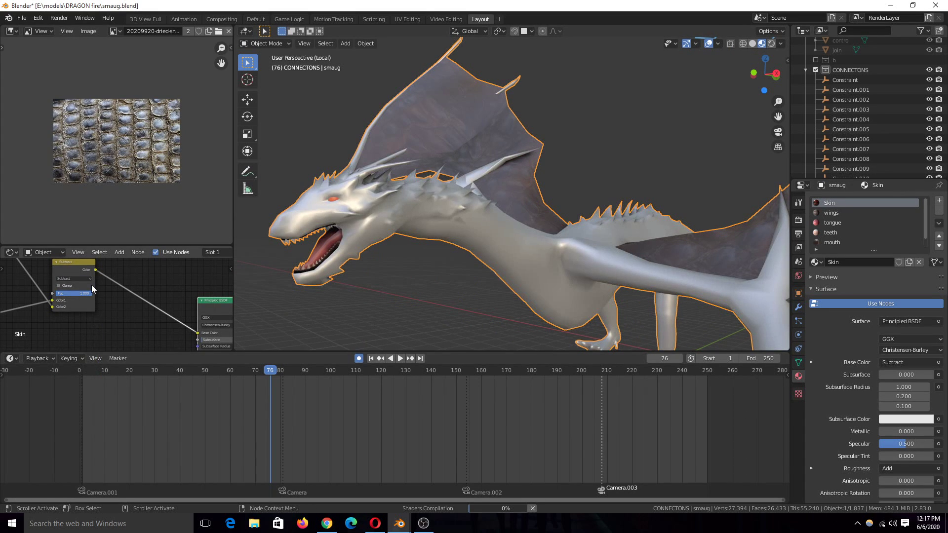
{"action": "mouse_move", "coordinate": [81, 294]}
{"action": "left_mouse_down"}
{"action": "mouse_move", "coordinate": [43, 293]}
{"action": "mouse_move", "coordinate": [65, 294]}
{"action": "left_mouse_up"}
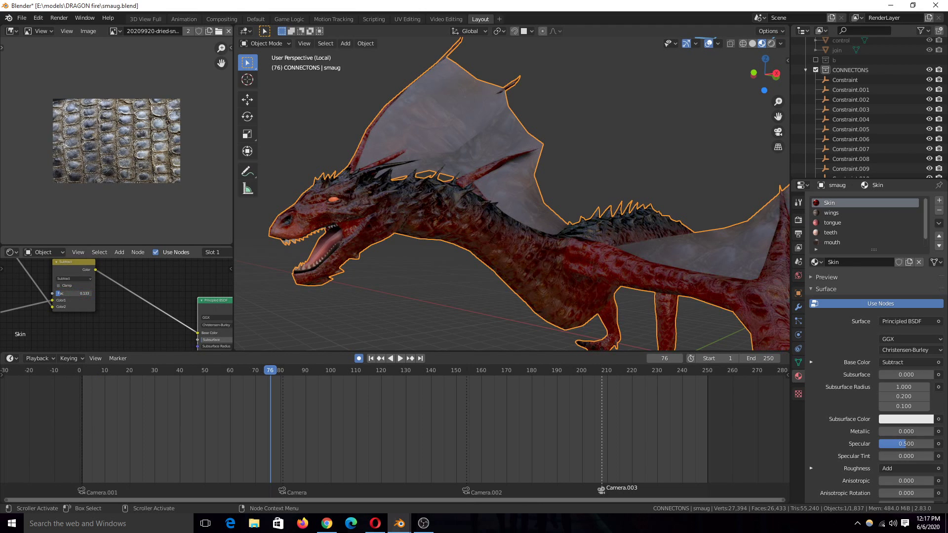
- Try the Divide blend mode at a low factor on the mix node and view the dragon's skin
{"action": "left_click", "coordinate": [75, 280]}
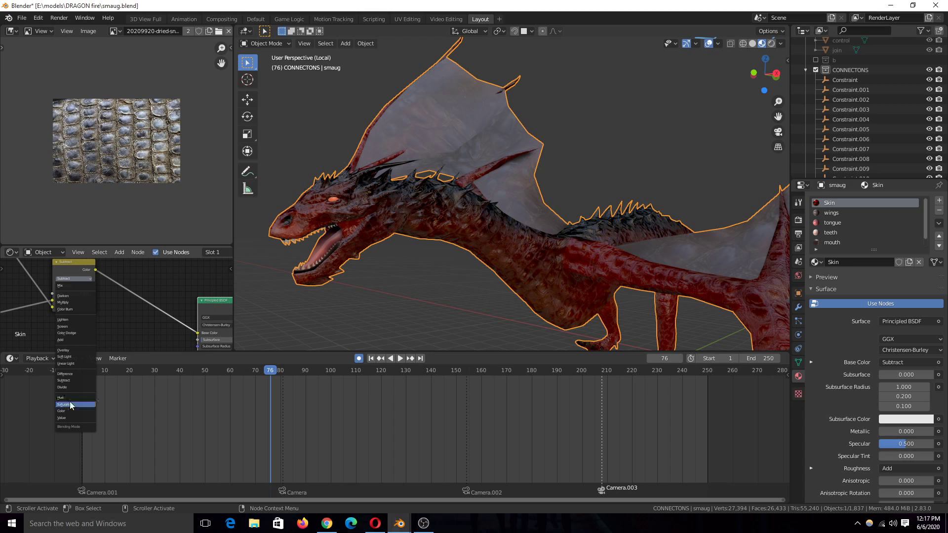
{"action": "left_click", "coordinate": [70, 389]}
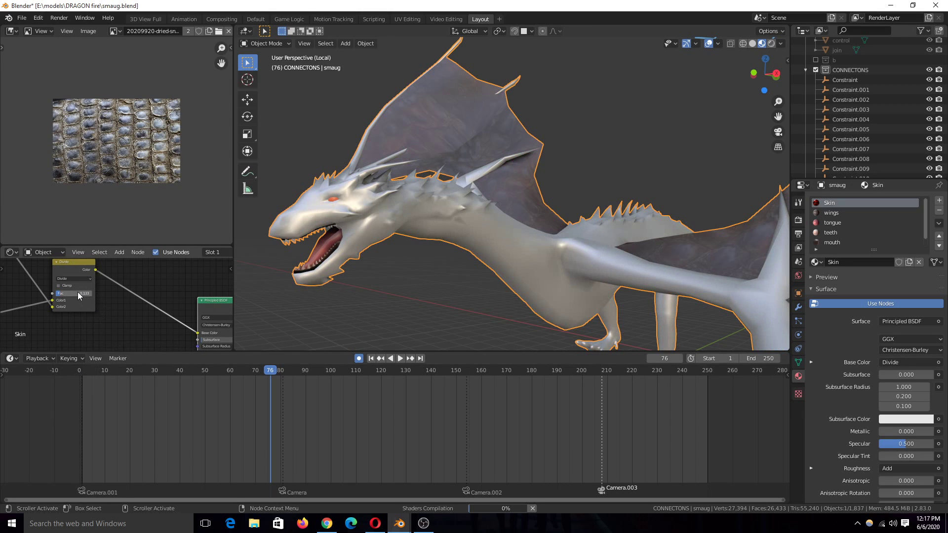
{"action": "left_click_drag", "start_coordinate": [75, 293], "coordinate": [76, 293]}
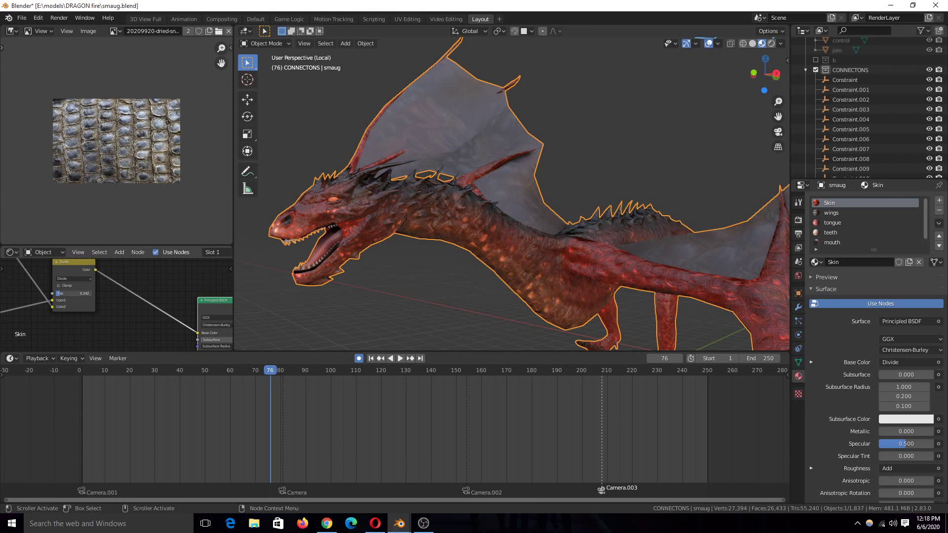
{"action": "middle_click_drag", "start_coordinate": [362, 298], "coordinate": [360, 257]}
- Set the mix node back to Difference with a factor of about 0.31
{"action": "left_click", "coordinate": [83, 278]}
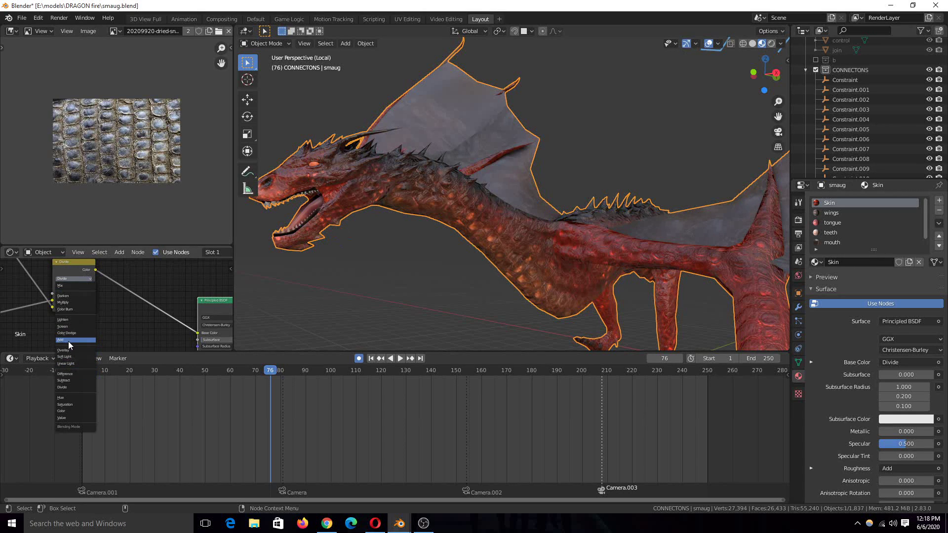
{"action": "left_click", "coordinate": [70, 374]}
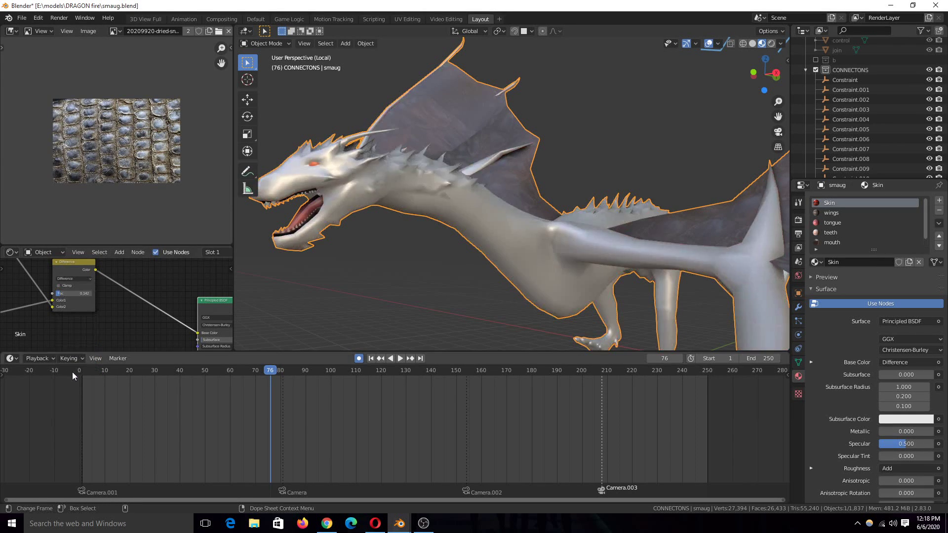
{"action": "left_click_drag", "start_coordinate": [67, 294], "coordinate": [75, 293]}
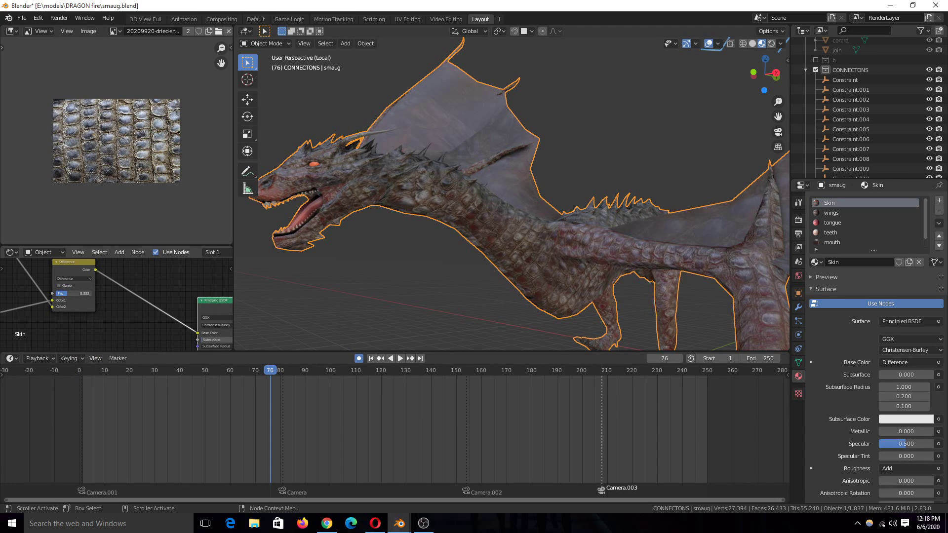
- Duplicate the Difference node onto its link to the Principled BSDF and raise the copy's factor to 1.000
{"action": "key", "text": "shift+d"}
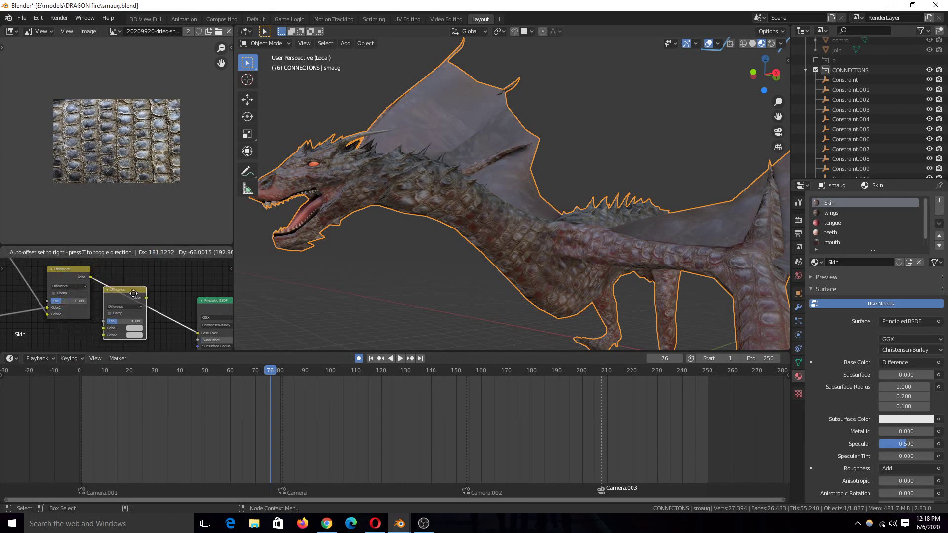
{"action": "left_click", "coordinate": [146, 310]}
{"action": "left_click", "coordinate": [149, 299]}
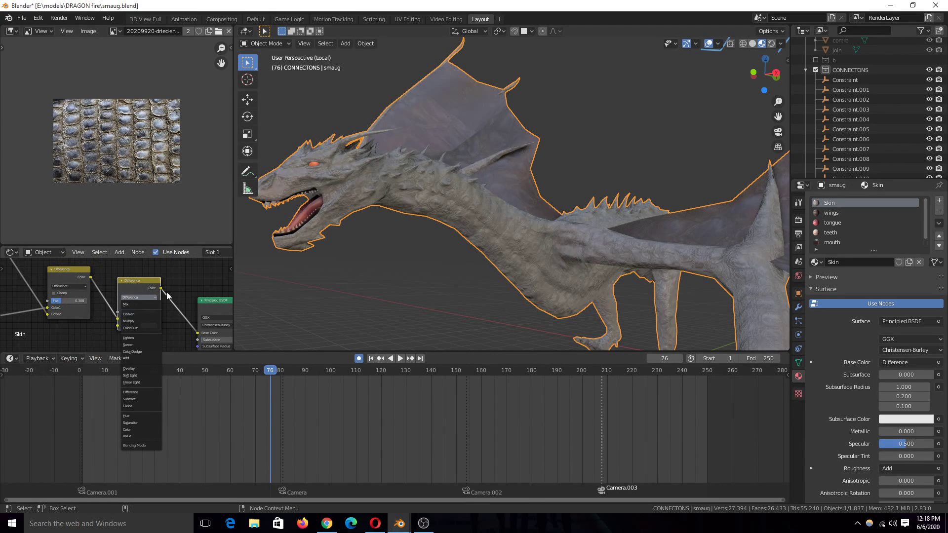
{"action": "left_click", "coordinate": [141, 298]}
{"action": "left_click_drag", "start_coordinate": [131, 315], "coordinate": [159, 312]}
{"action": "middle_click_drag", "start_coordinate": [465, 279], "coordinate": [443, 273]}
{"action": "scroll", "coordinate": [442, 286], "scroll_direction": "down", "scroll_amount": 8}
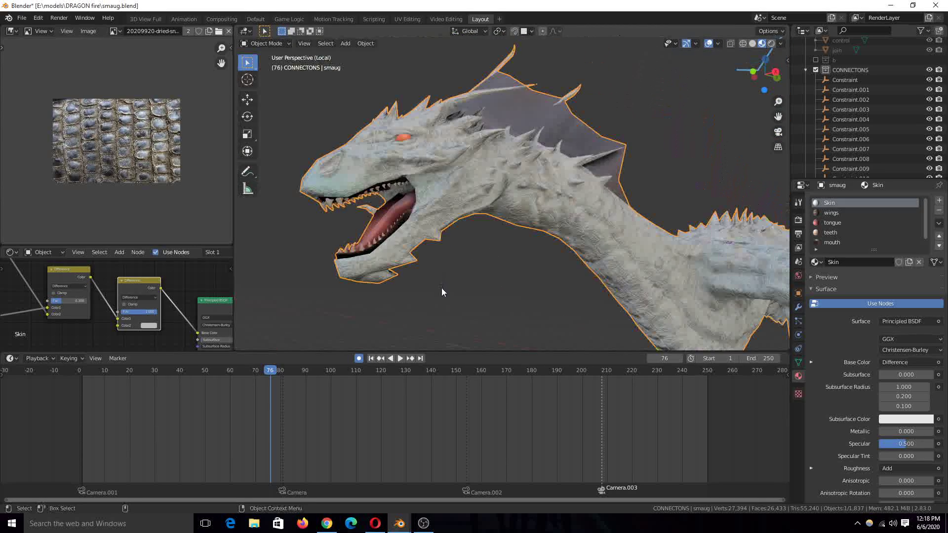
- Set the second Difference node's Color2 to blue and lower its factor to about 0.27
{"action": "left_click", "coordinate": [141, 326]}
{"action": "left_click", "coordinate": [176, 250]}
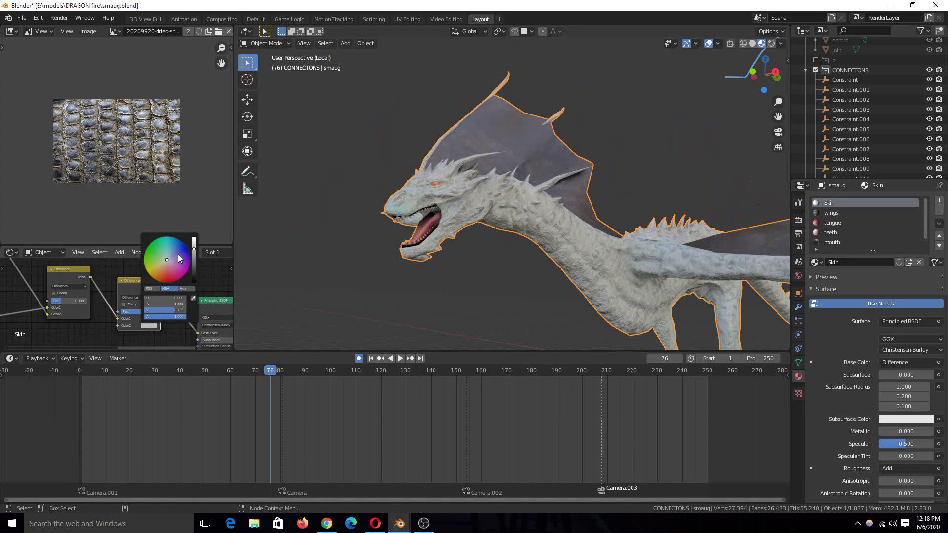
{"action": "left_click_drag", "start_coordinate": [176, 251], "coordinate": [183, 251]}
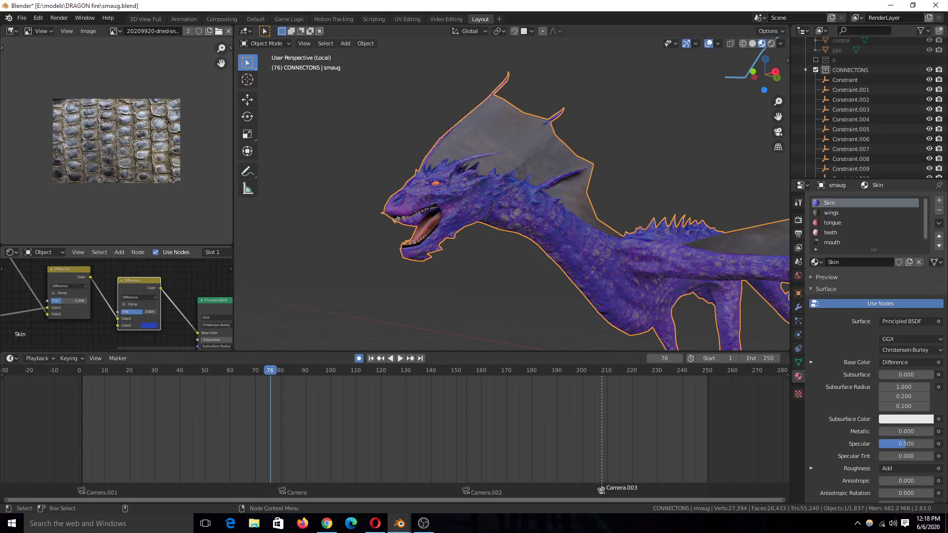
- Switch the second mix node to Multiply, with a pink Color2 and a factor raised to about 0.9
{"action": "left_click", "coordinate": [144, 299]}
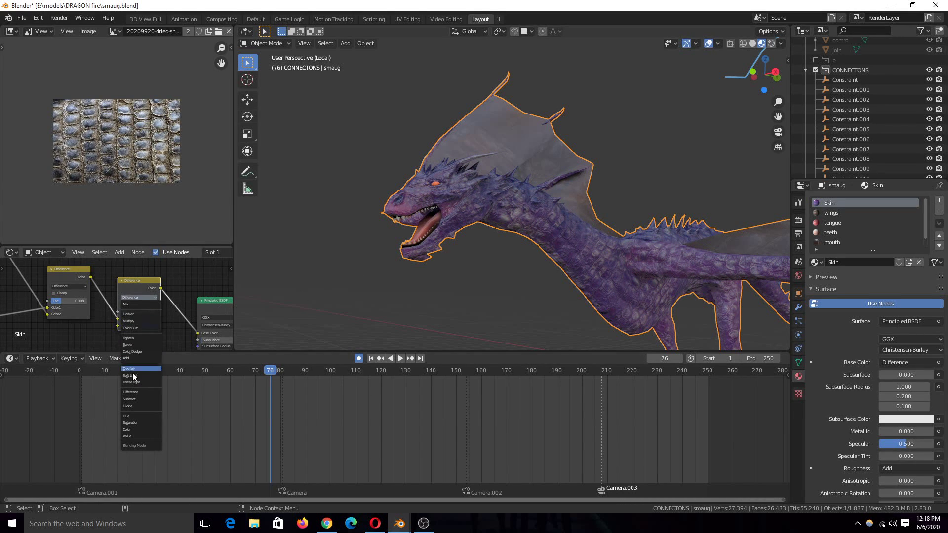
{"action": "left_click", "coordinate": [147, 322]}
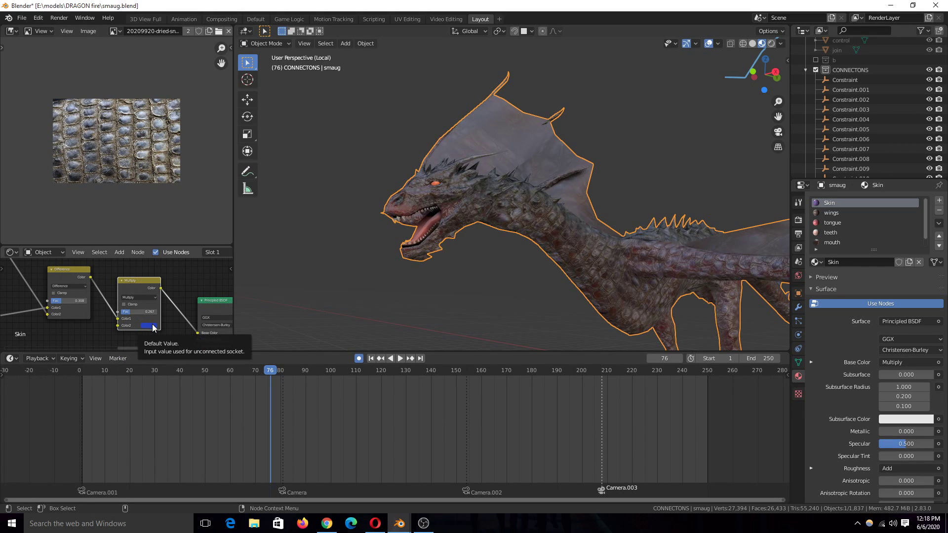
{"action": "left_click", "coordinate": [153, 327]}
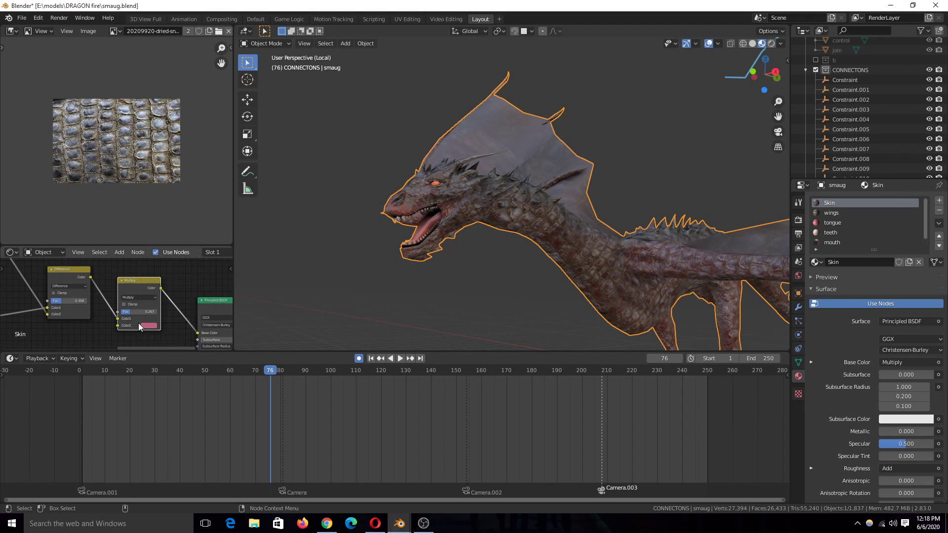
{"action": "left_click_drag", "start_coordinate": [138, 320], "coordinate": [172, 312]}
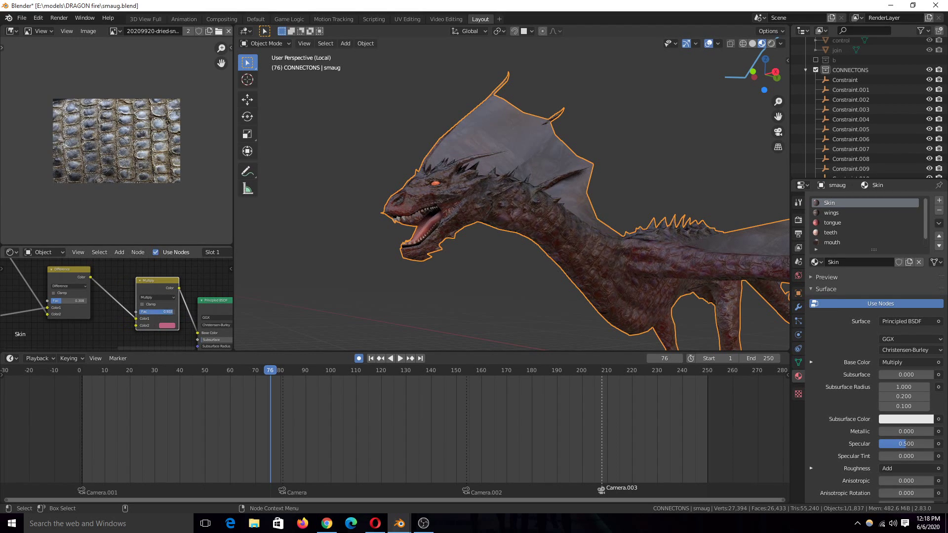
- Change the Multiply node's Color2 to teal and view the dragon's tinted skin
{"action": "left_click", "coordinate": [173, 327]}
{"action": "left_click", "coordinate": [179, 251]}
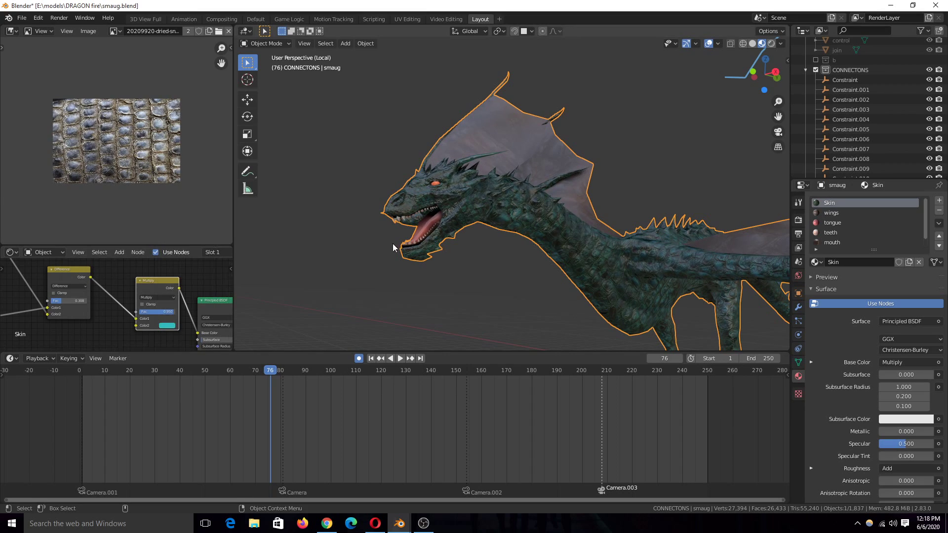
{"action": "middle_click_drag", "start_coordinate": [396, 247], "coordinate": [439, 269]}
- Show the full scene through the camera in rendered shading with the viewport overlays hidden
{"action": "key", "text": "KP_0"}
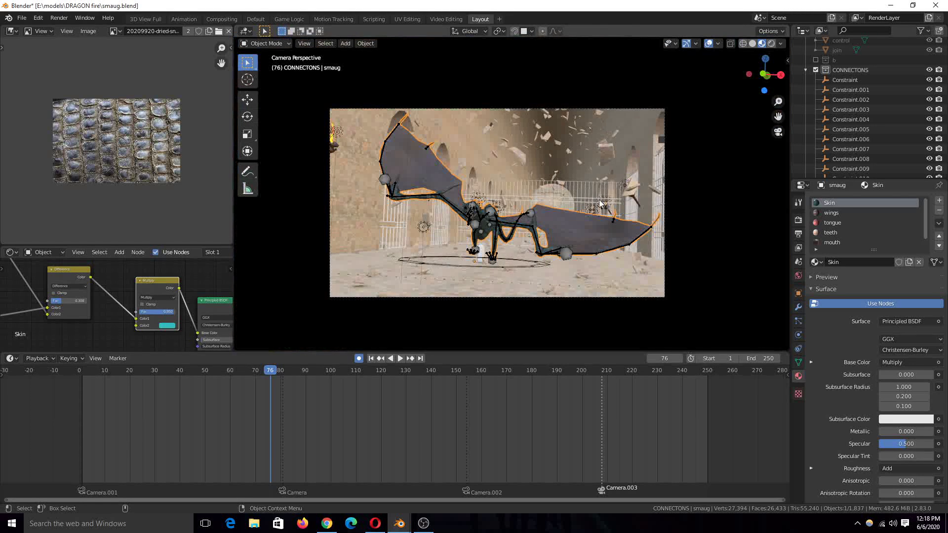
{"action": "left_click", "coordinate": [771, 44]}
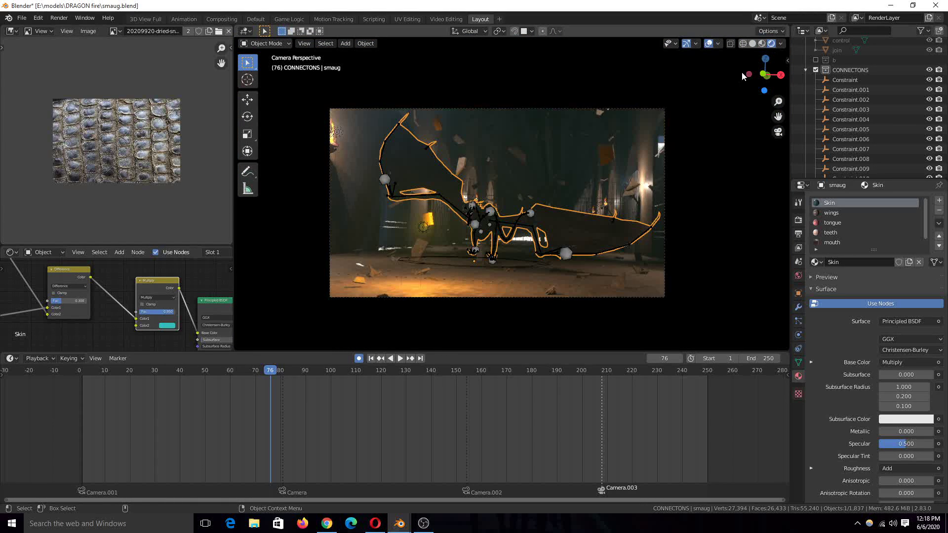
{"action": "left_click", "coordinate": [710, 44]}
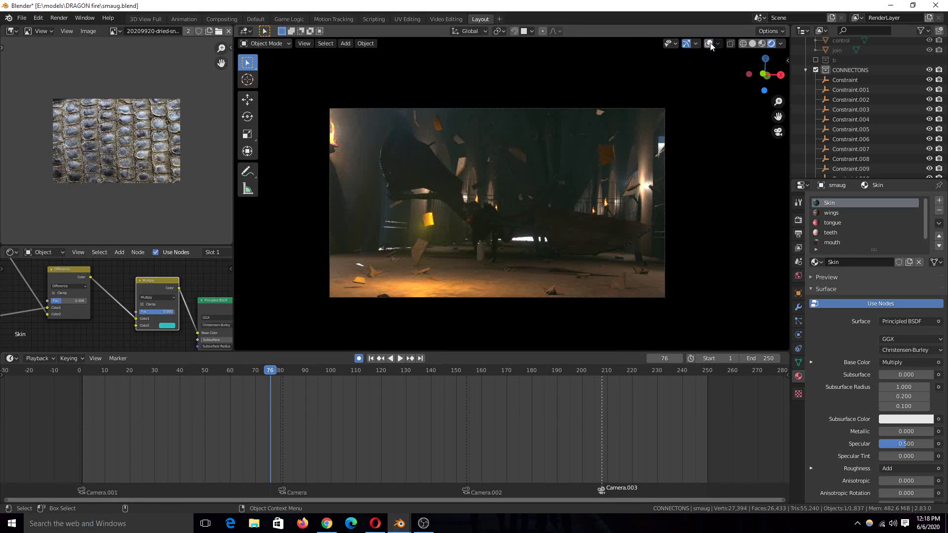
- Play the rendered scene from frame 7 and move through the timeline to frame 192
{"action": "left_click", "coordinate": [97, 412]}
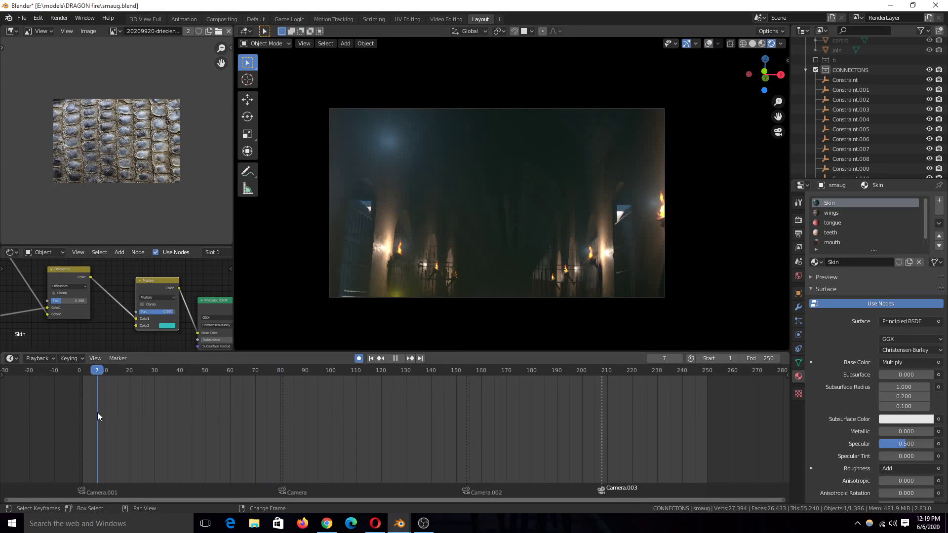
{"action": "key", "text": "space"}
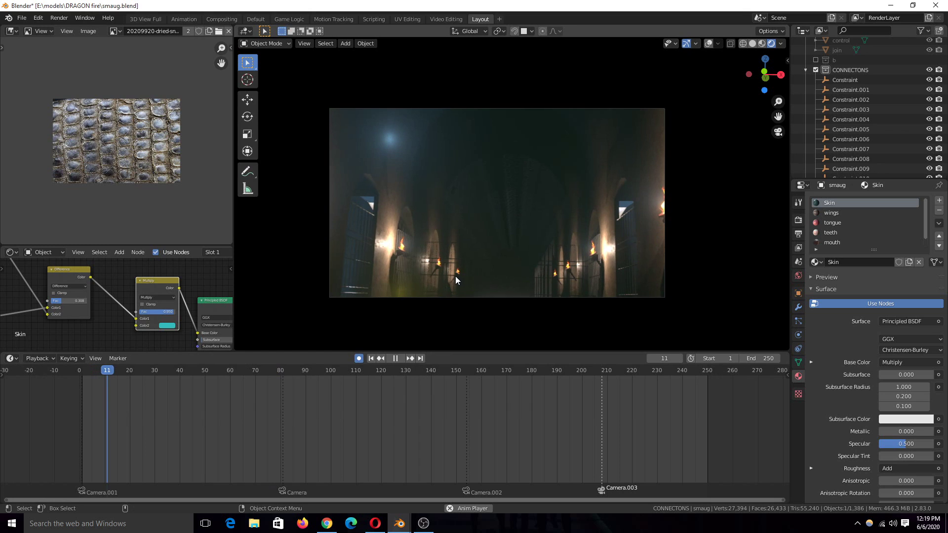
{"action": "right_click_drag", "start_coordinate": [447, 397], "coordinate": [489, 396], "text": "shift"}
{"action": "left_click", "coordinate": [562, 395]}
{"action": "key", "text": "space"}
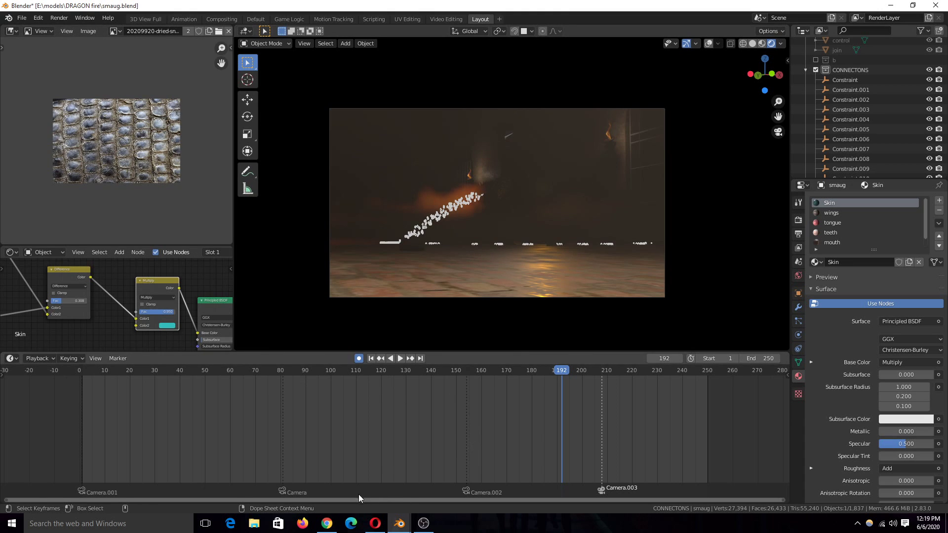
- Bring up the rendered image sequences from New Folder(7) and New Folder(4) and compare their playback
{"action": "left_click", "coordinate": [402, 527]}
{"action": "left_click", "coordinate": [465, 491]}
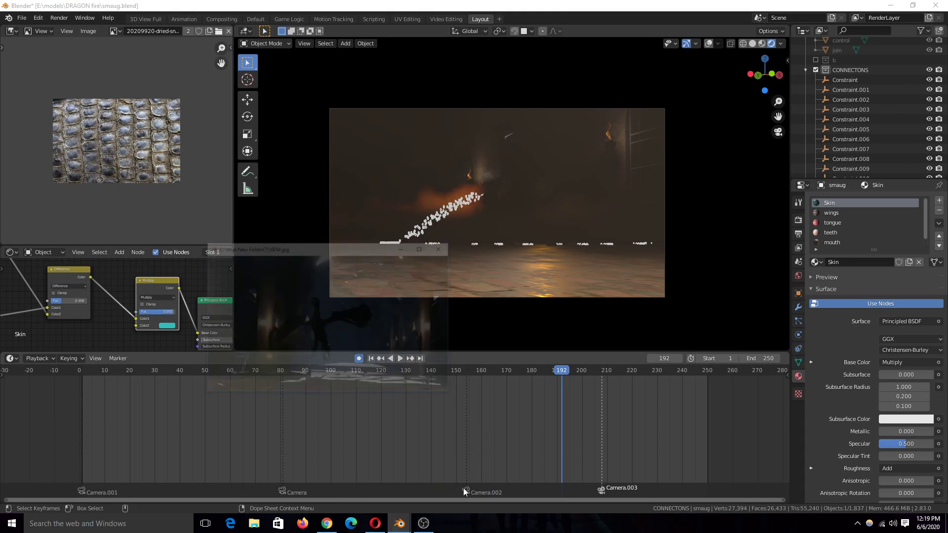
{"action": "left_click", "coordinate": [399, 482]}
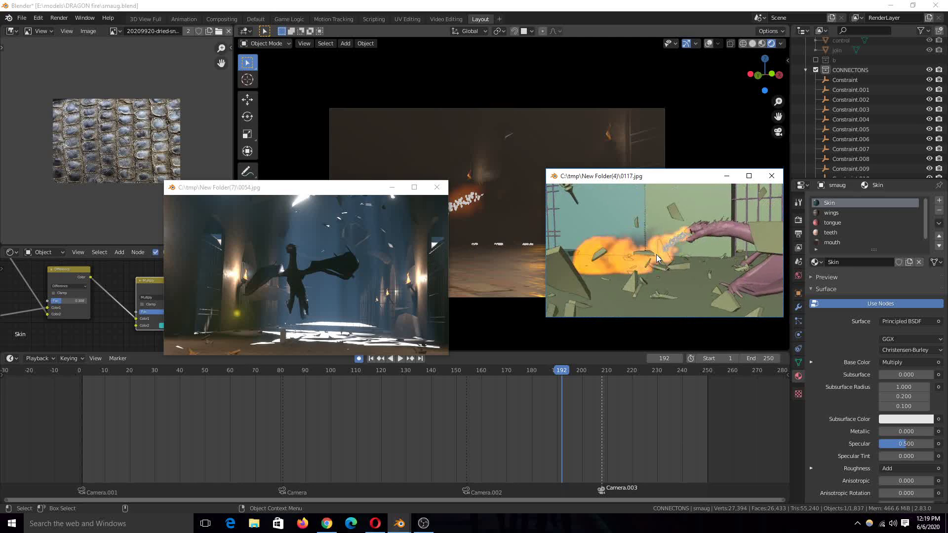
{"action": "left_click", "coordinate": [349, 267]}
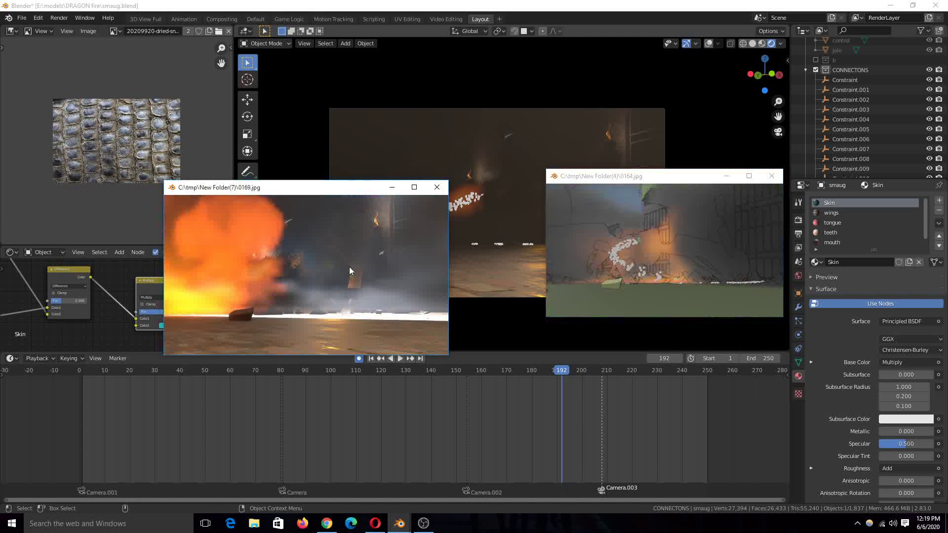
{"action": "key", "text": "space"}
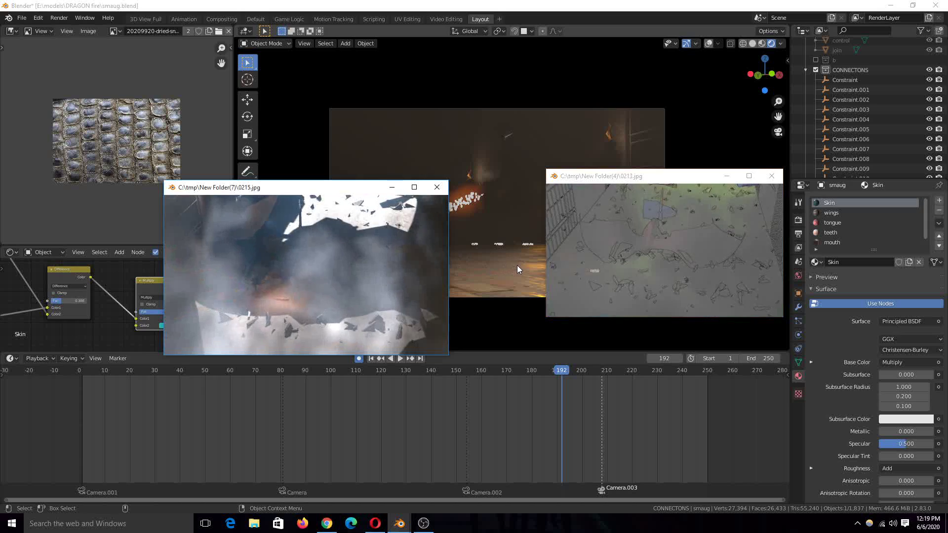